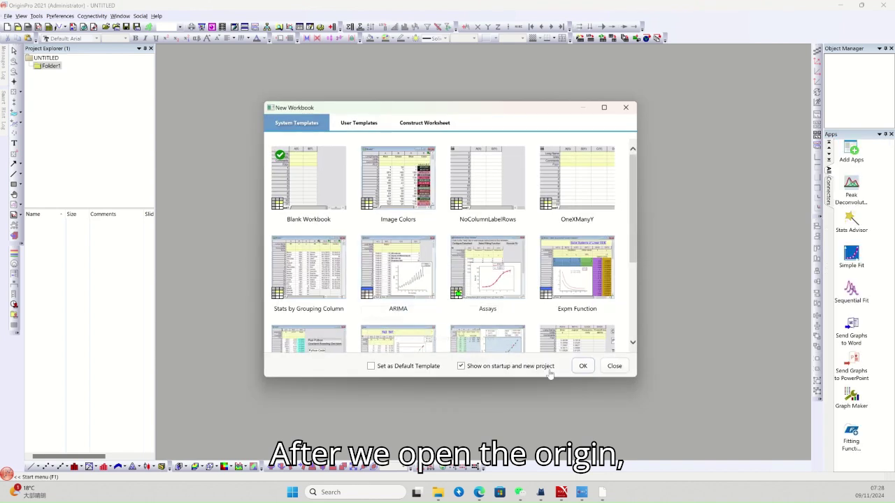
- Create a blank workbook and switch to the Video 1 XRD folder in File Explorer
left_click(582, 366)
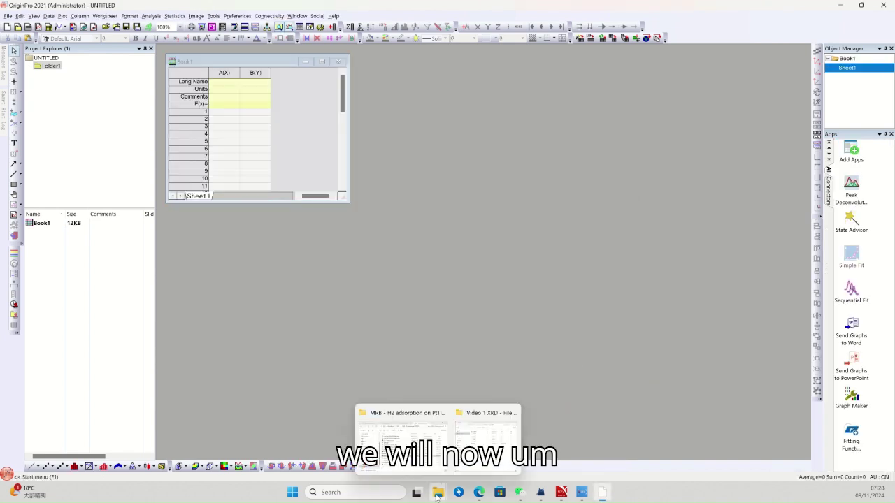
mouse_move(437, 496)
left_click(481, 458)
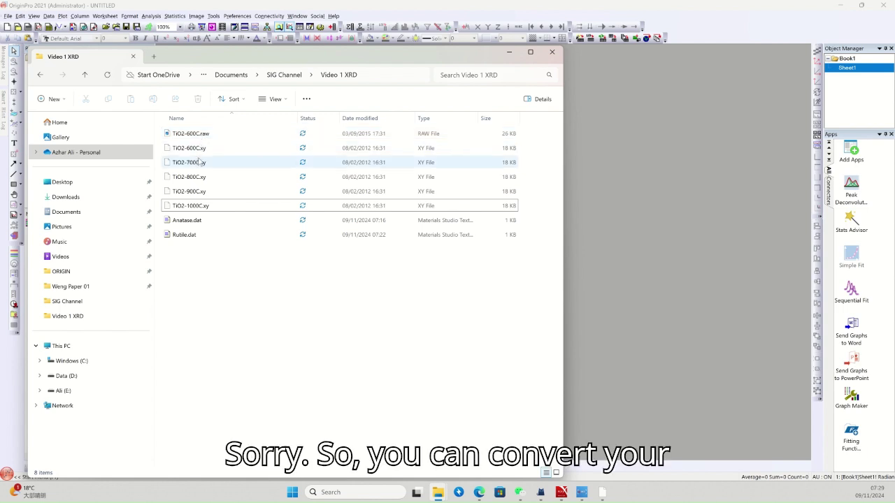
left_click(204, 138)
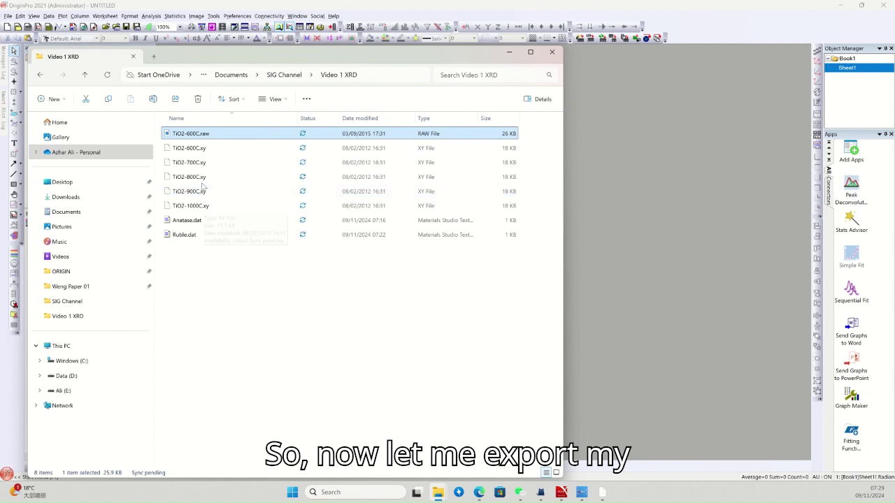
- Import TiO2-600C.xy through TiO2-1000C.xy together with Anatase.dat and Rutile.dat into OriginPro, accepting the Import Wizard's default settings
left_click(205, 148)
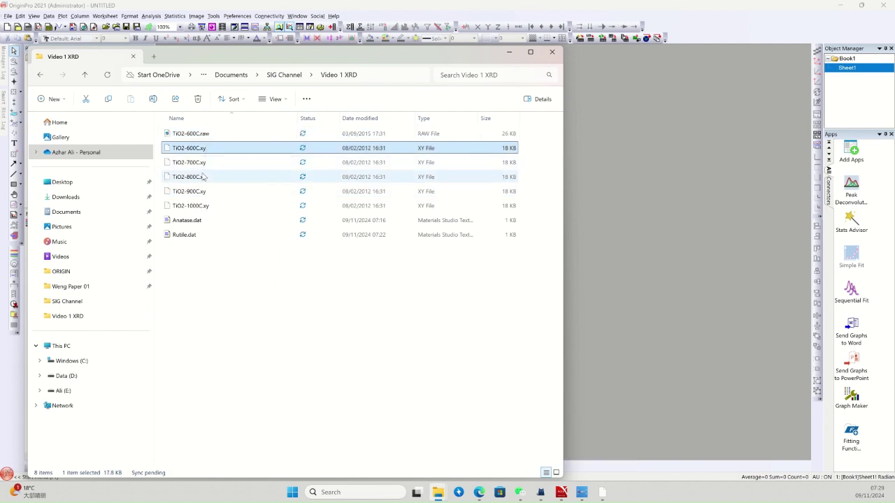
left_click(203, 162, "ctrl")
left_click(203, 176, "ctrl")
left_click(203, 191, "ctrl")
left_click(204, 206, "ctrl")
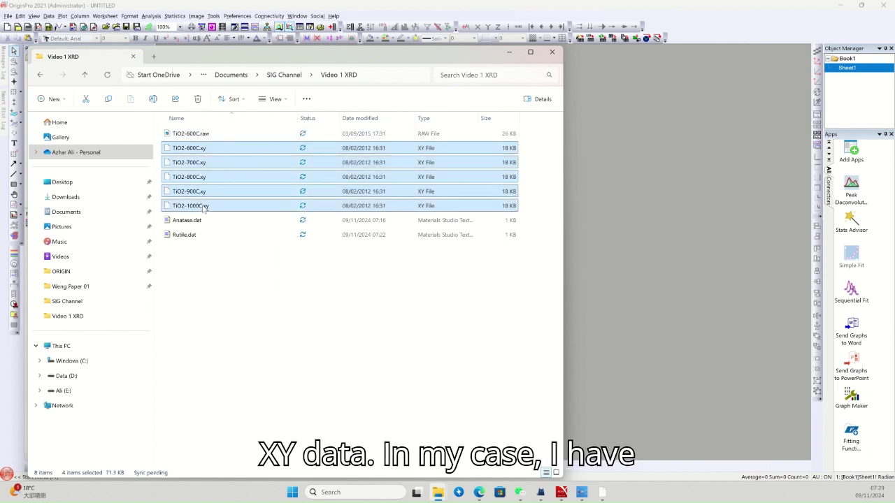
left_click(190, 221, "ctrl")
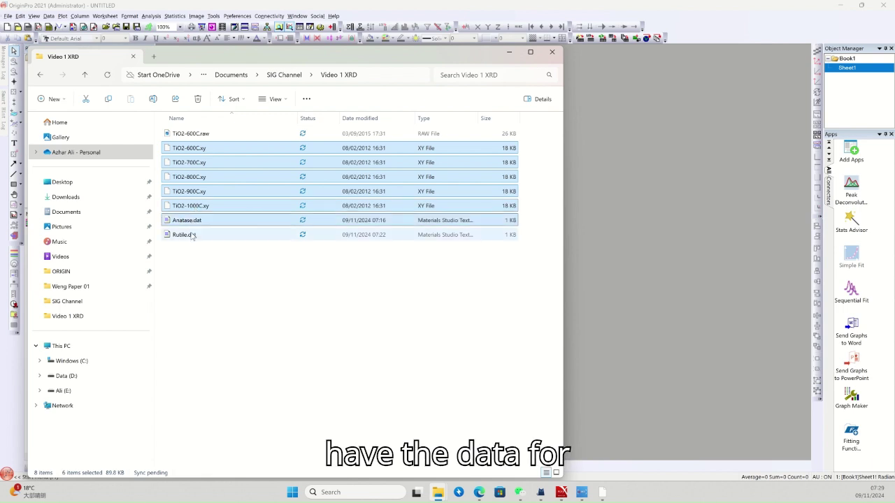
left_click(192, 236, "ctrl")
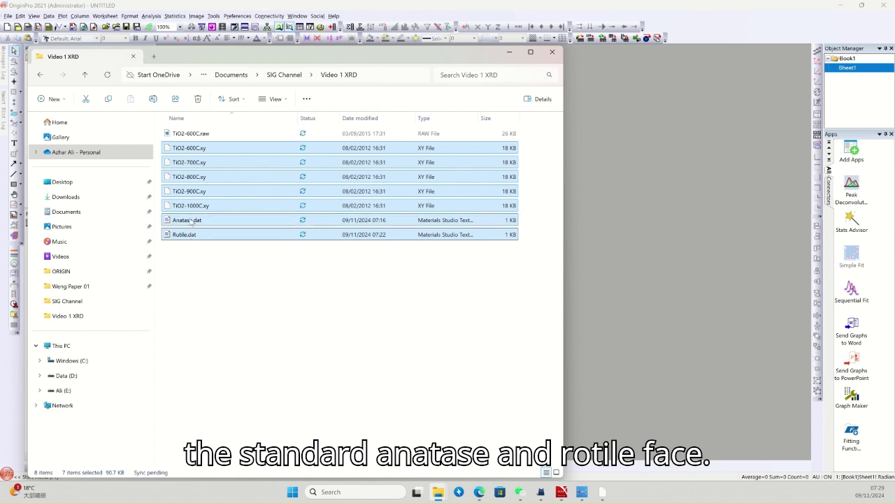
left_click_drag(203, 149, 663, 232)
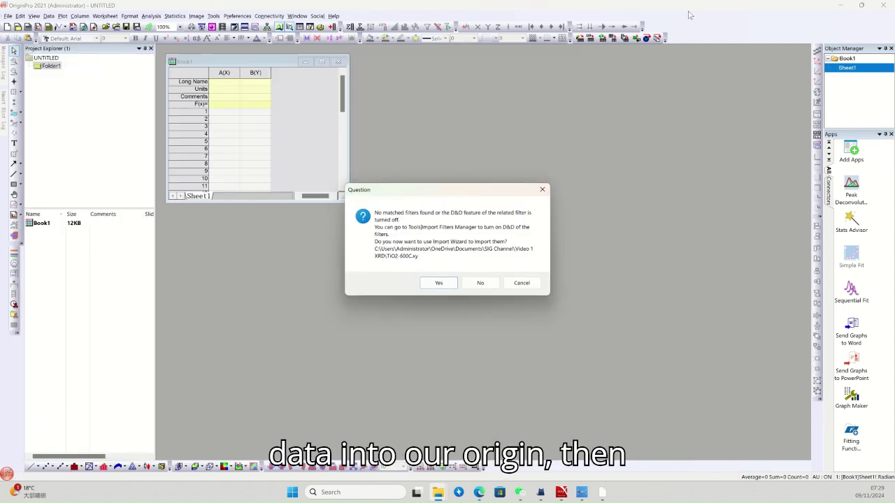
left_click(436, 283)
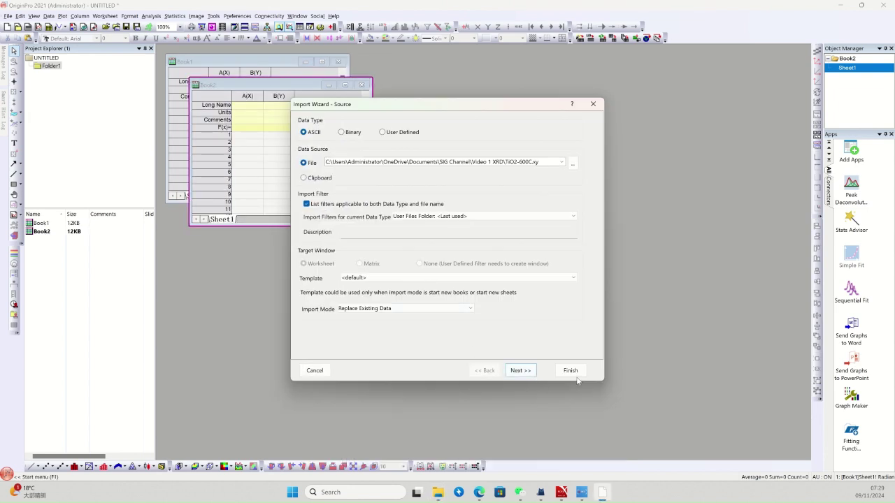
left_click(575, 375)
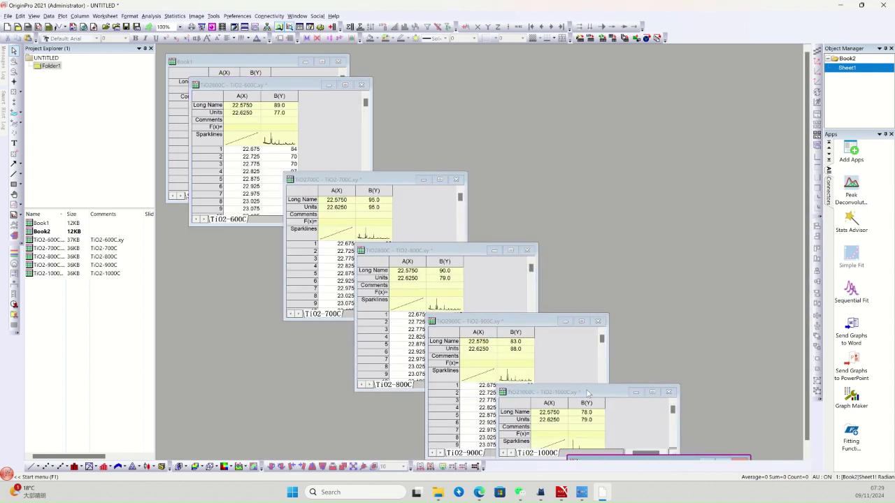
- Tile the workbook windows horizontally and delete the empty workbooks Book2 and Book1
left_click(296, 15)
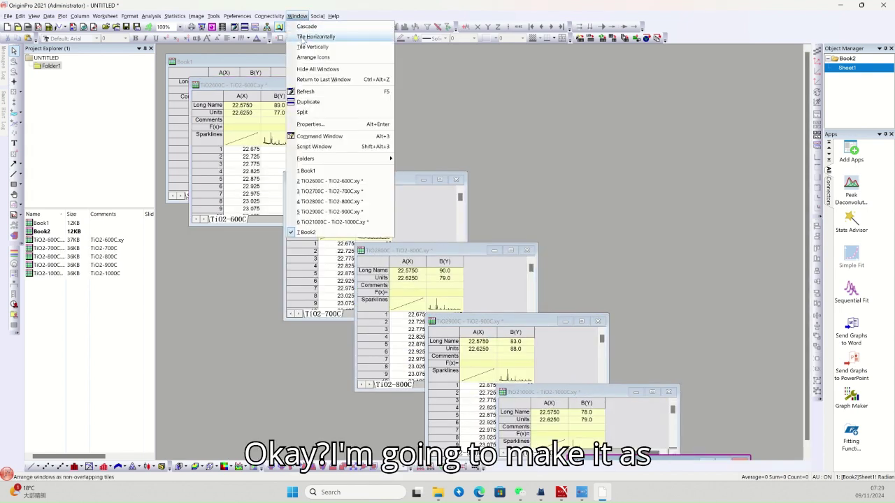
left_click(308, 37)
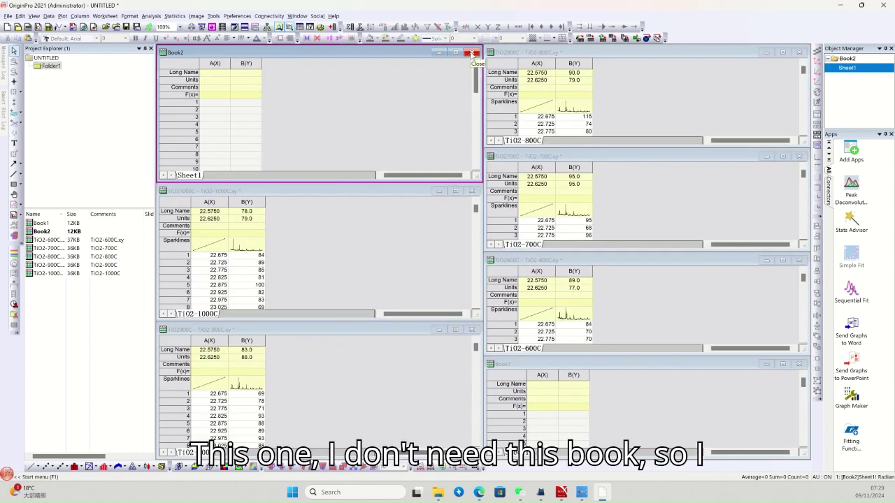
left_click(472, 54)
left_click(390, 272)
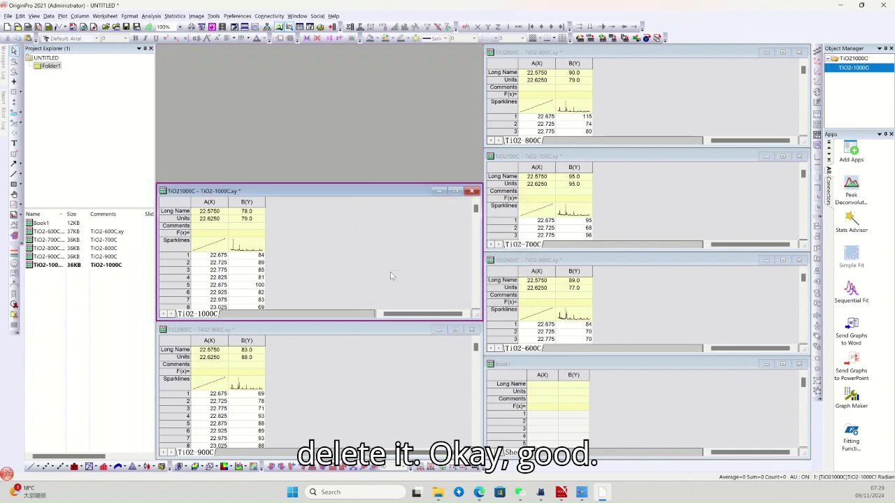
left_click_drag(614, 369, 309, 87)
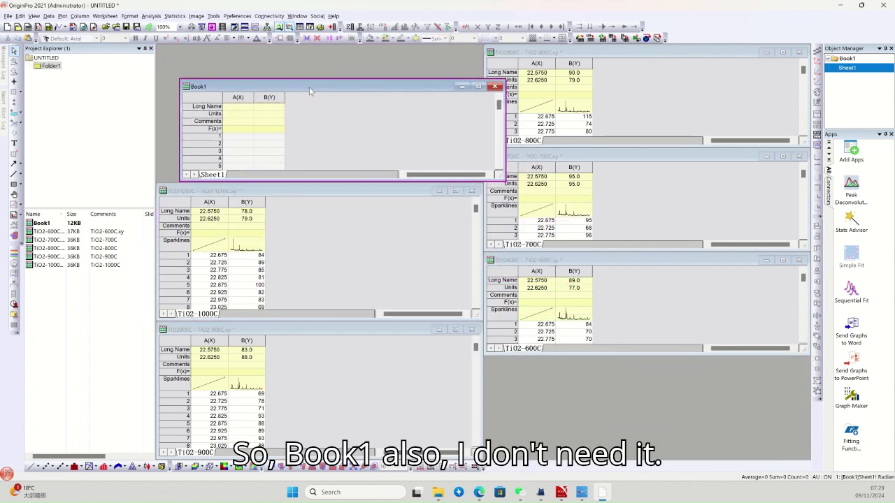
left_click(494, 87)
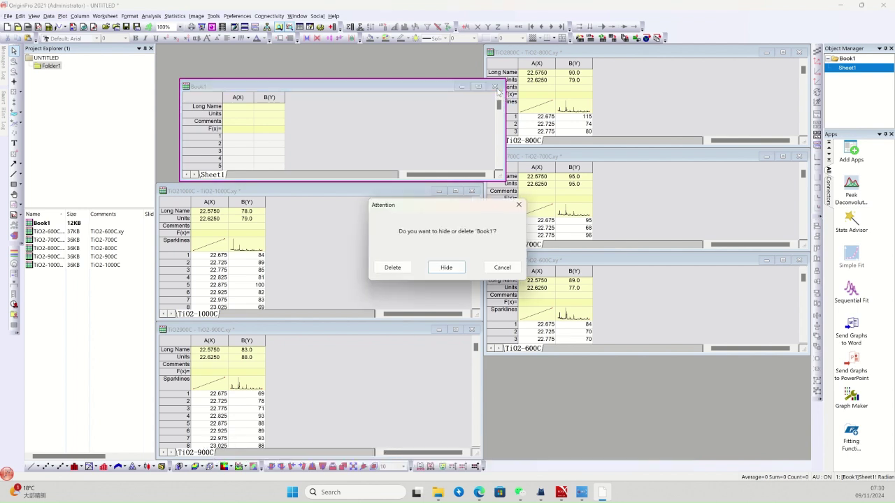
left_click(393, 268)
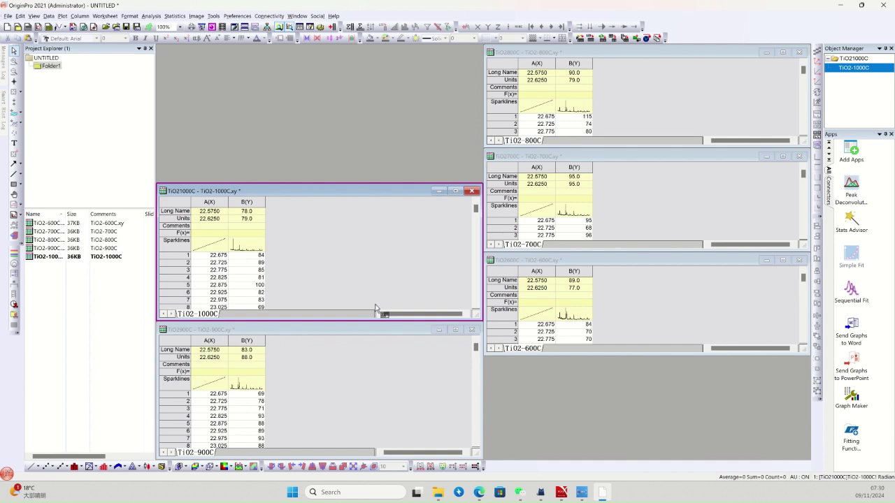
- Import Anatase.dat and Rutile.dat from the Video 1 XRD folder in File Explorer into the OriginPro project
mouse_move(437, 492)
left_click(475, 429)
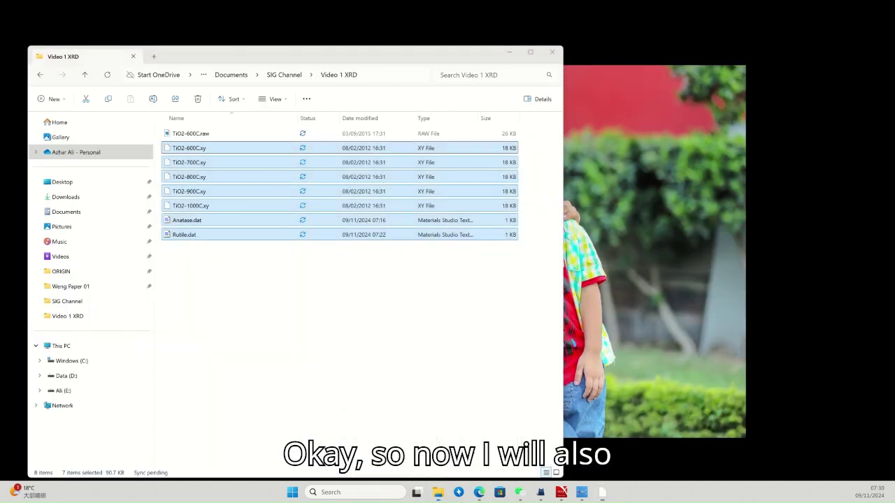
left_click(244, 286)
left_click(189, 236)
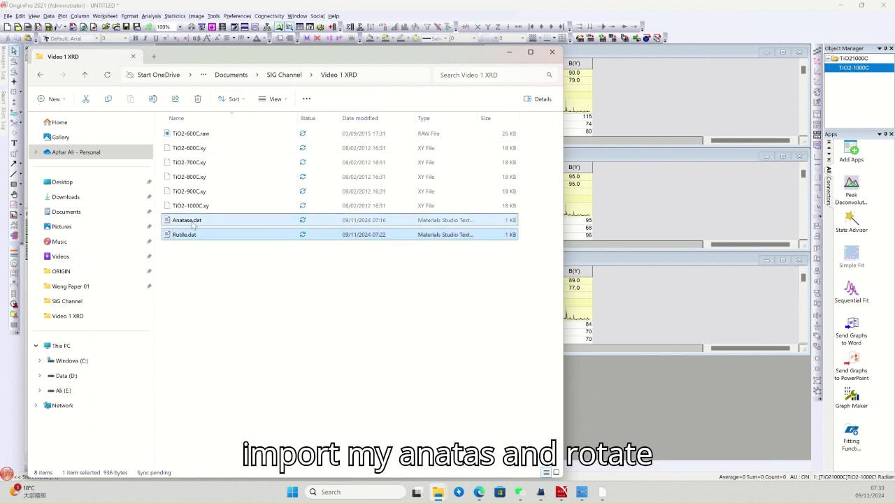
left_click(192, 222, "ctrl")
left_click_drag(195, 223, 622, 402)
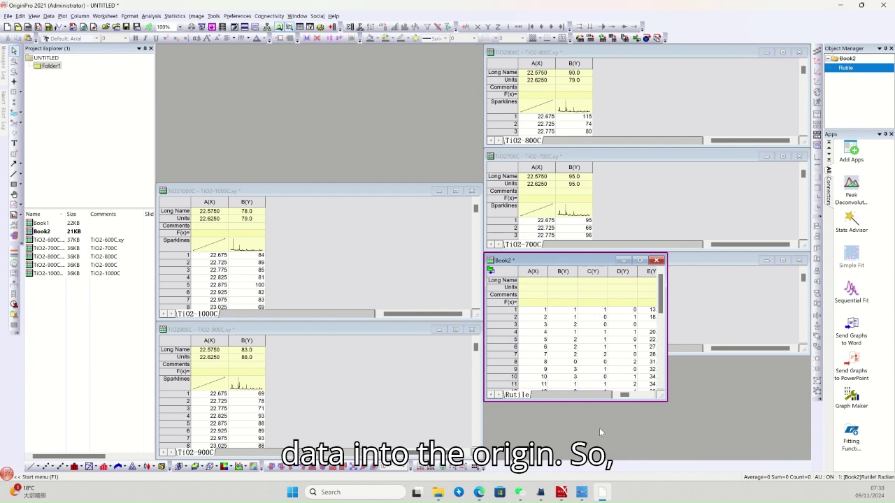
- Move the workbook with the Rutile sheet off the one beneath it and set its long name to Rutile
left_click_drag(550, 263, 525, 292)
right_click(524, 291)
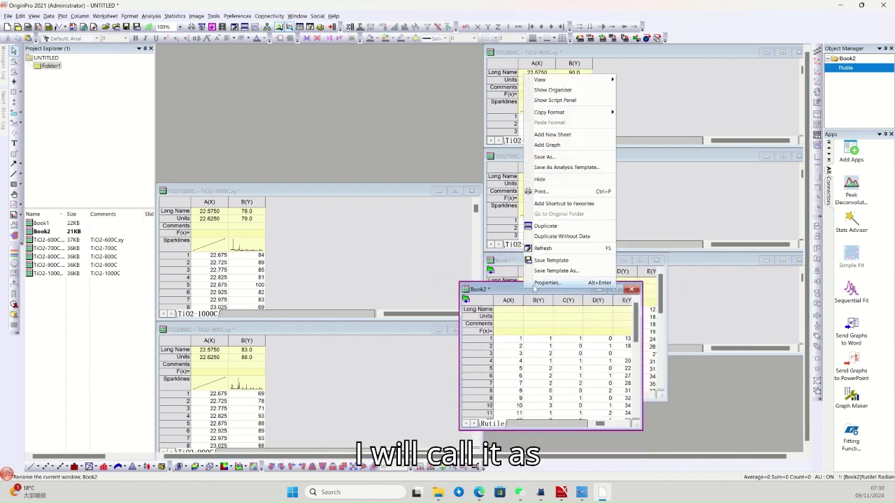
left_click(558, 286)
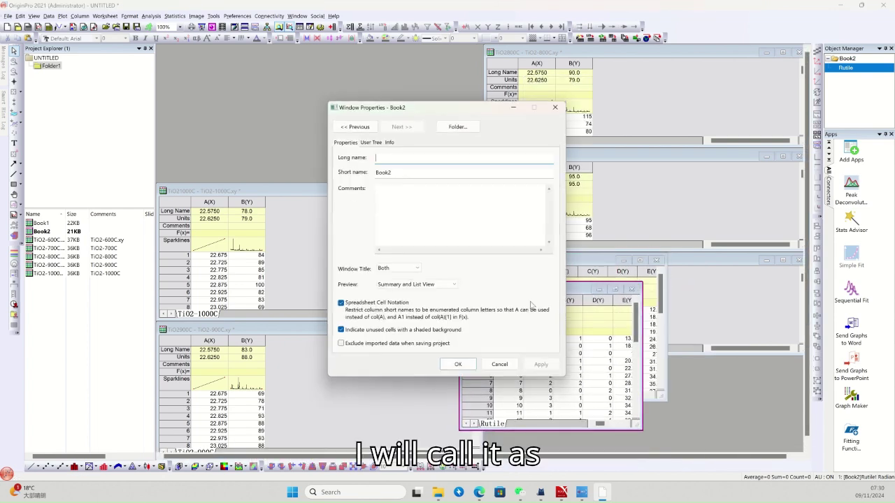
left_click(559, 104)
right_click(554, 295)
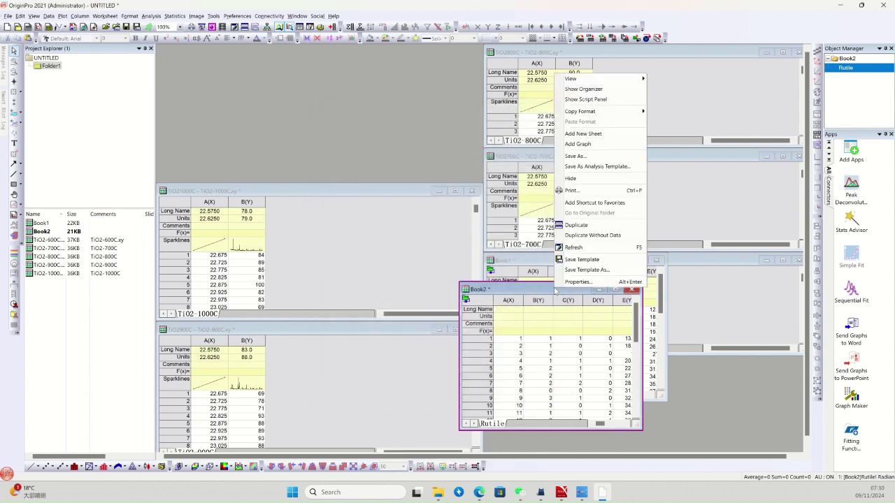
left_click(570, 287)
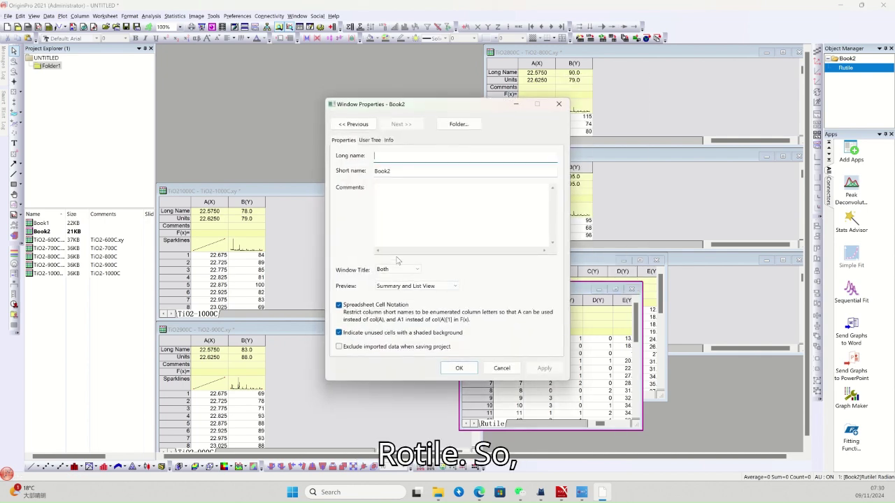
type("Rutile")
key("Return")
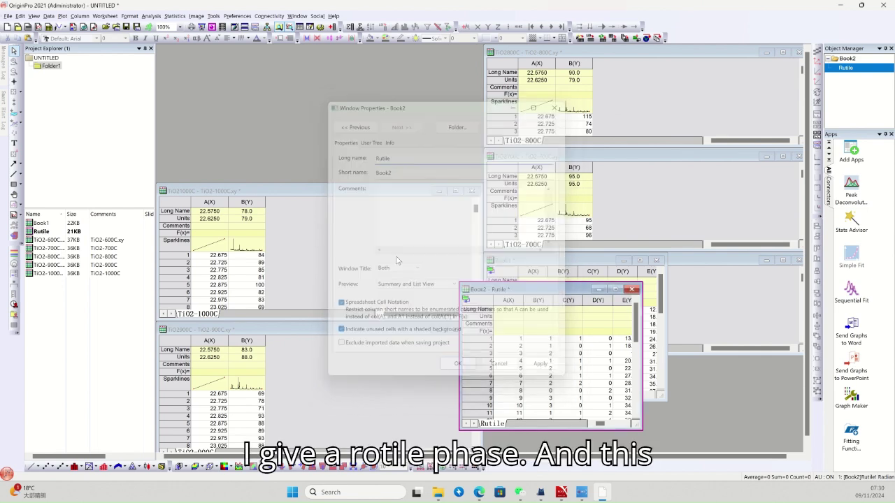
- Set the long name of the workbook containing the Anatase sheet to Anatase
right_click(546, 261)
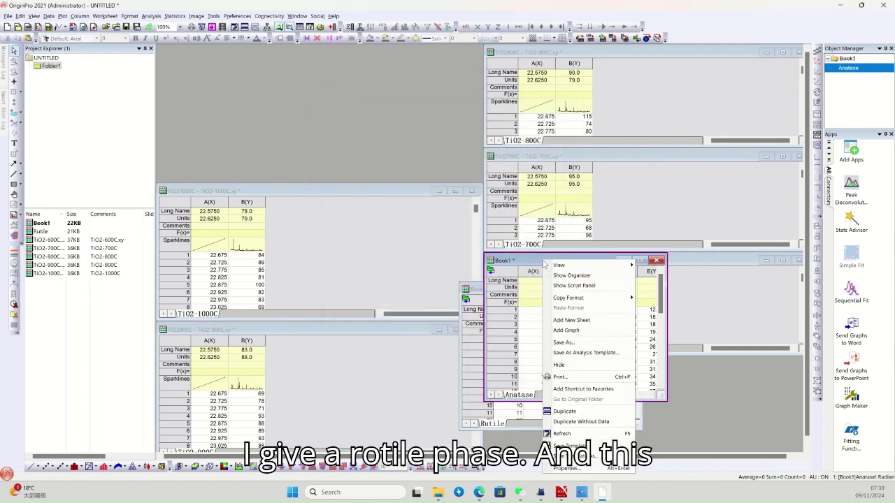
left_click(566, 467)
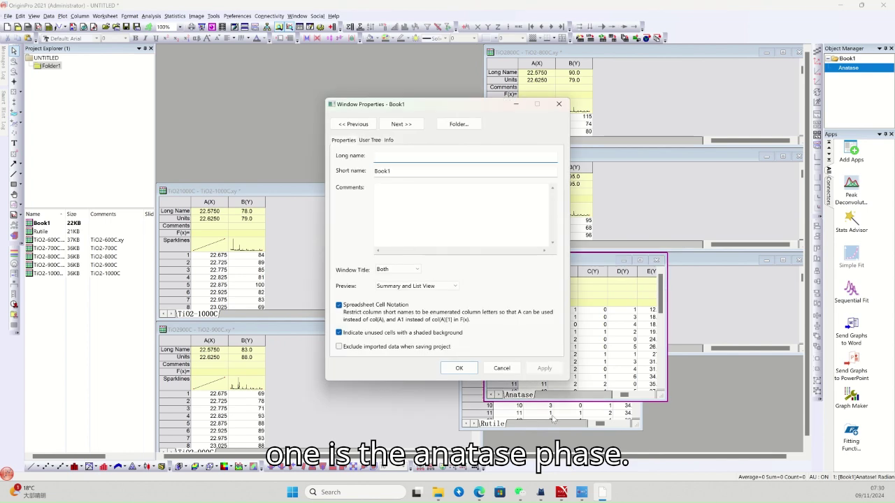
type("Anatase")
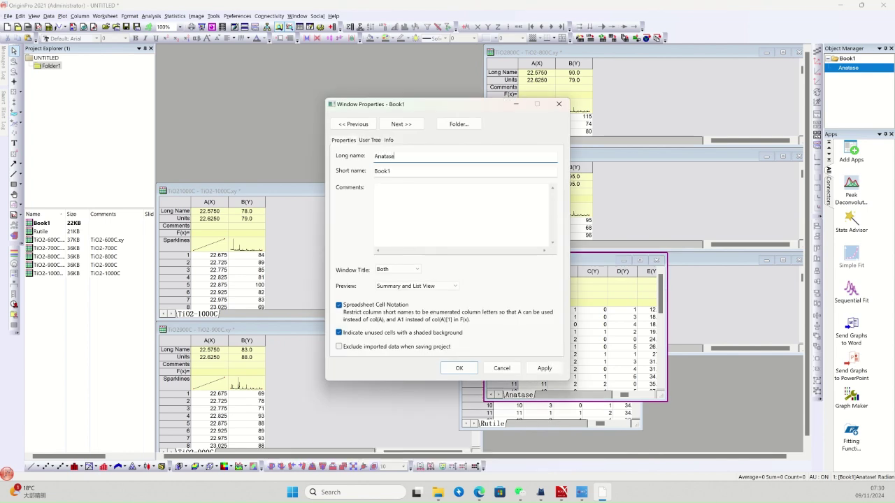
key("Return")
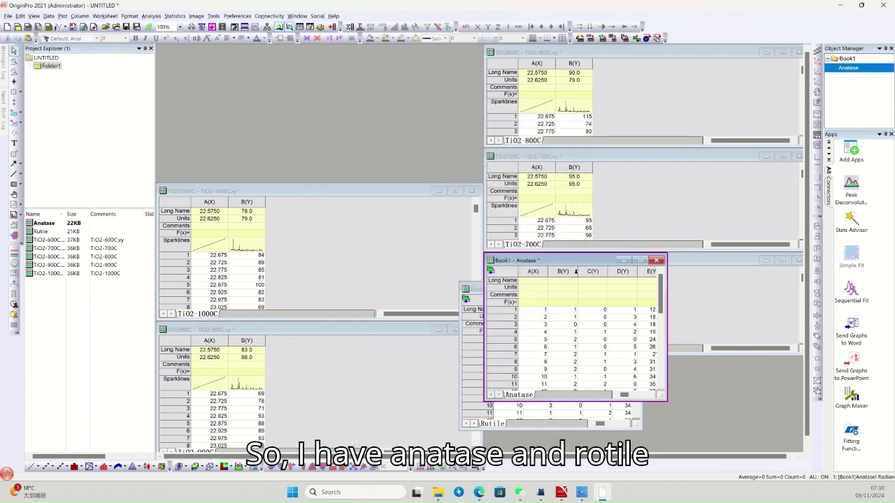
- Move the overlapping workbooks apart and tile all workbook windows horizontally
left_click(474, 289)
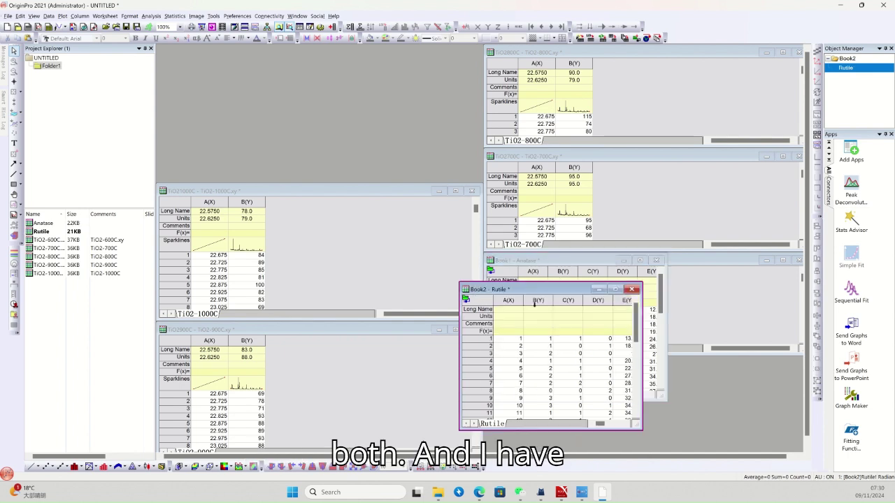
left_click_drag(297, 189, 302, 59)
left_click_drag(279, 330, 281, 208)
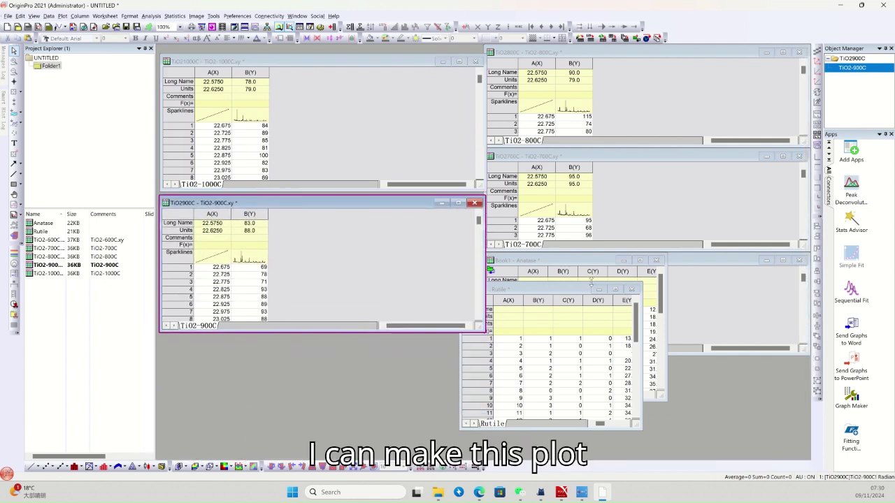
left_click_drag(594, 282, 329, 307)
left_click(297, 15)
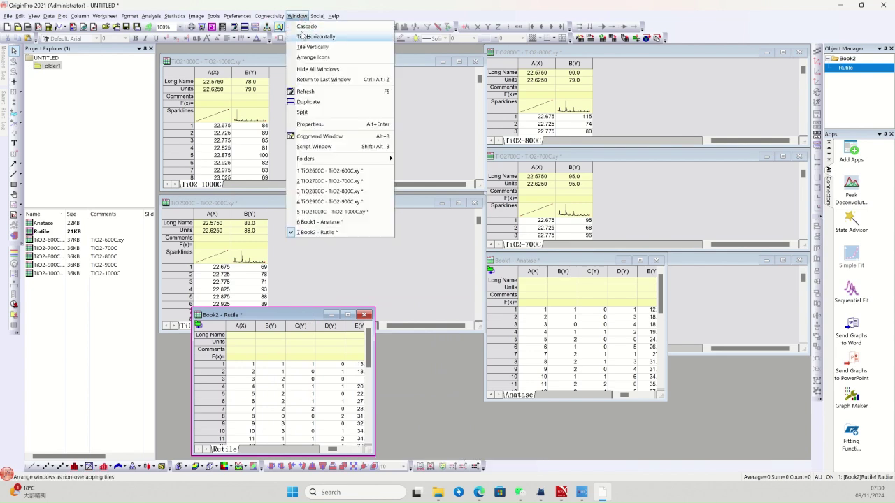
left_click(302, 35)
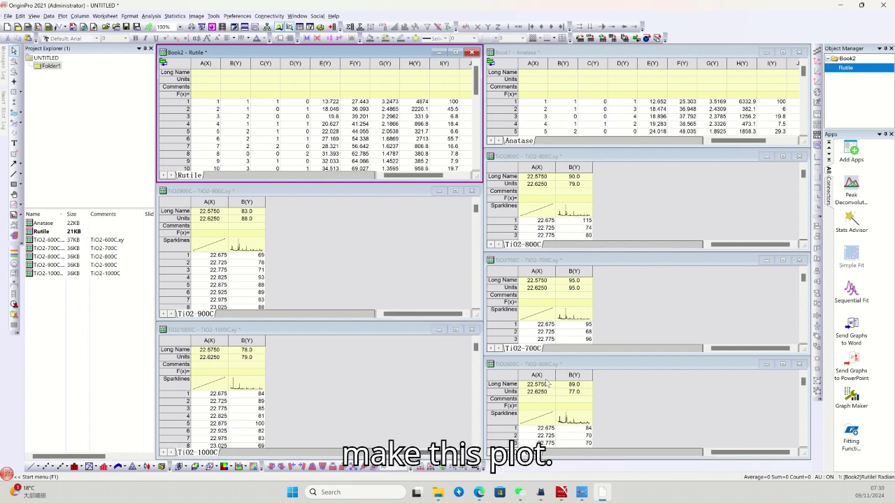
- Plot columns A(X) and B(Y) of the TiO2-600C sheet as a line graph and move the graph window clear of the TiO2-700C sheet
left_click_drag(535, 378, 569, 380)
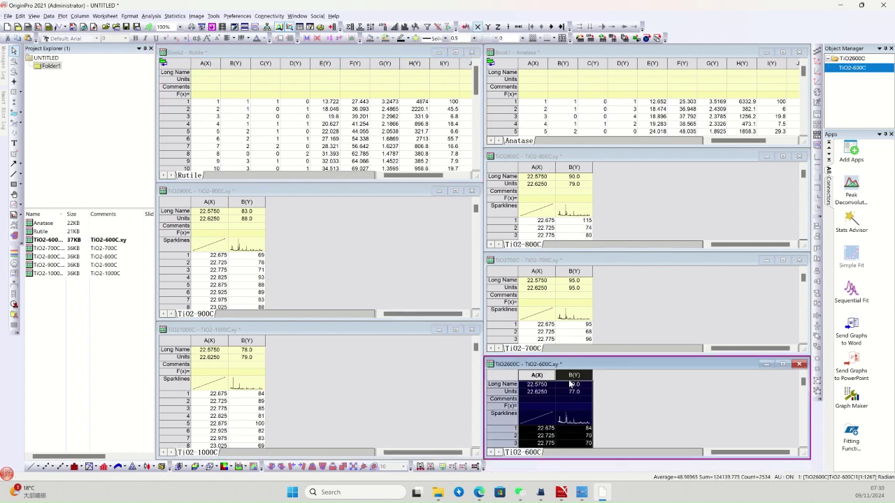
left_click(32, 466)
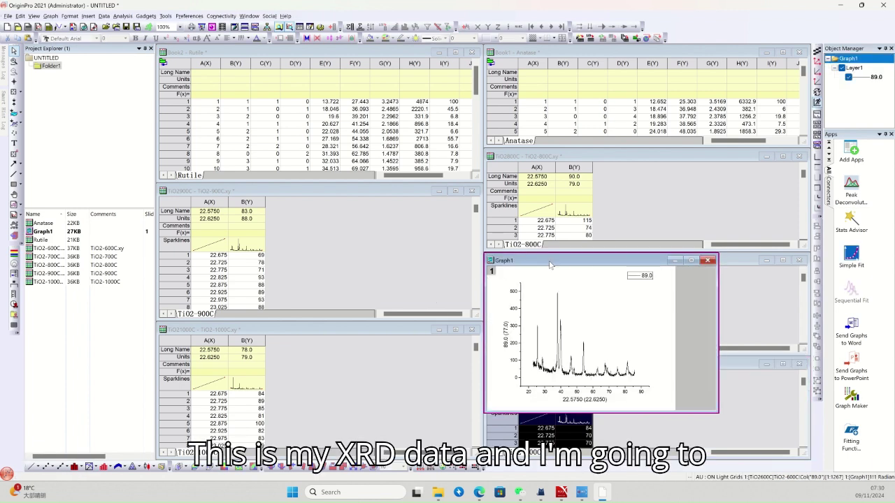
left_click_drag(550, 264, 314, 223)
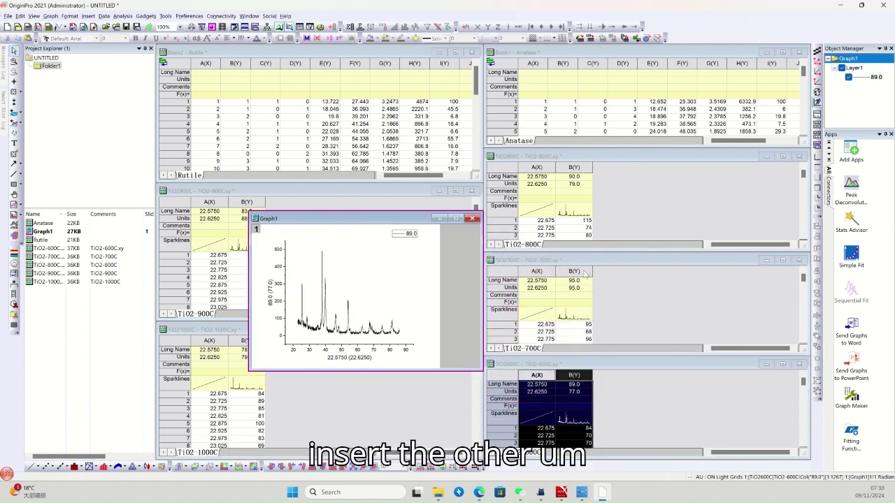
- Add column B(Y) of the TiO2-700C and TiO2-800C sheets as curves to Graph1
left_click(574, 271)
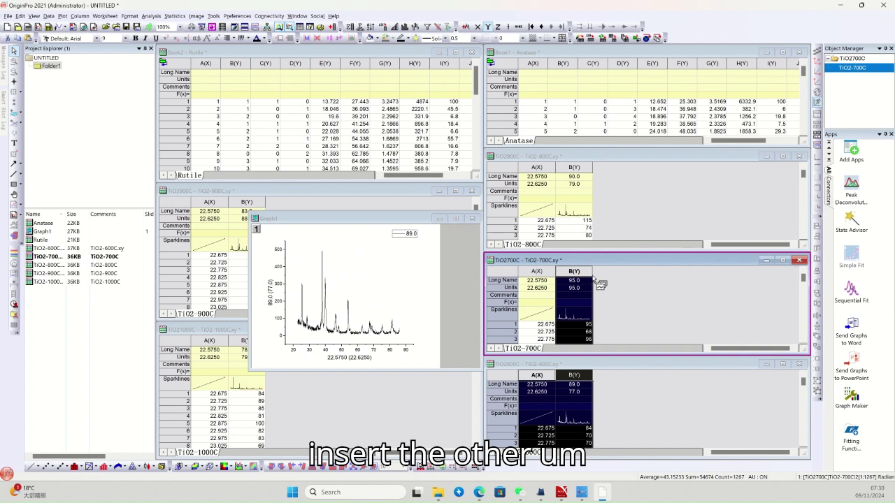
left_click_drag(597, 283, 357, 264)
left_click_drag(347, 221, 435, 274)
left_click(574, 168)
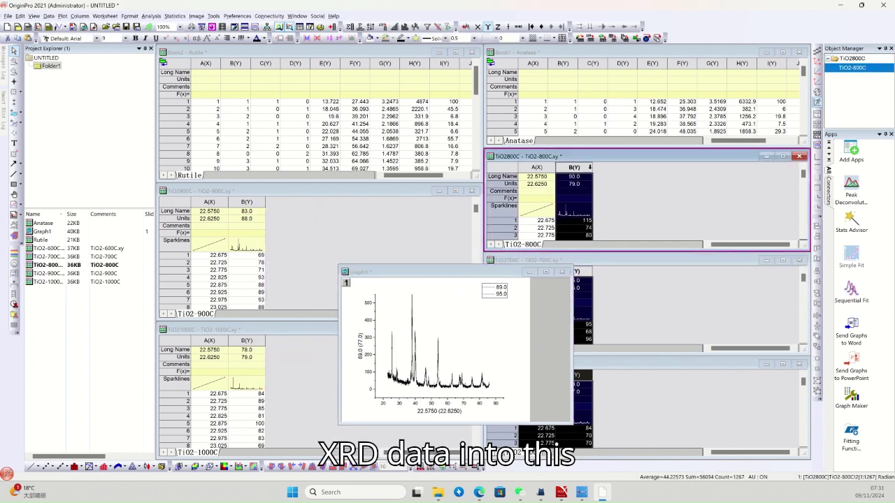
left_click_drag(595, 175, 465, 351)
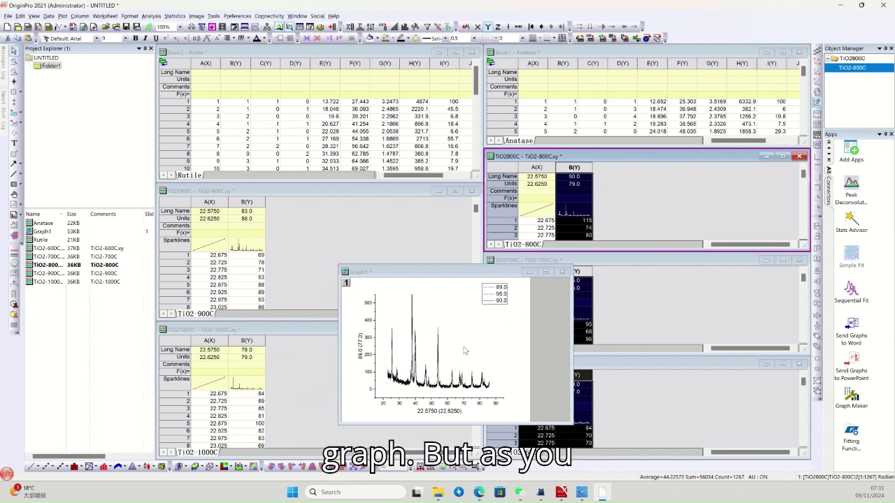
- Add column B(Y) of the TiO2-900C and TiO2-1000C sheets to Graph1, rescaling the axes to show all data
left_click(257, 203)
left_click_drag(257, 203, 449, 379)
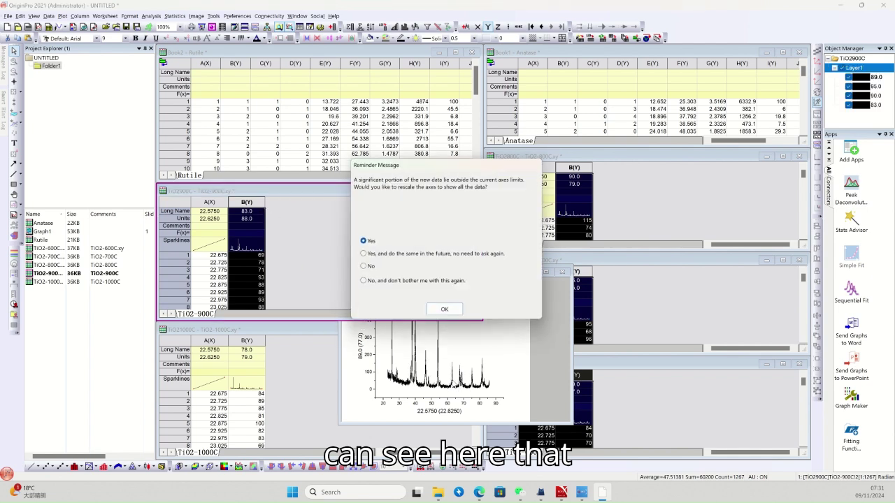
left_click(445, 312)
left_click(249, 340)
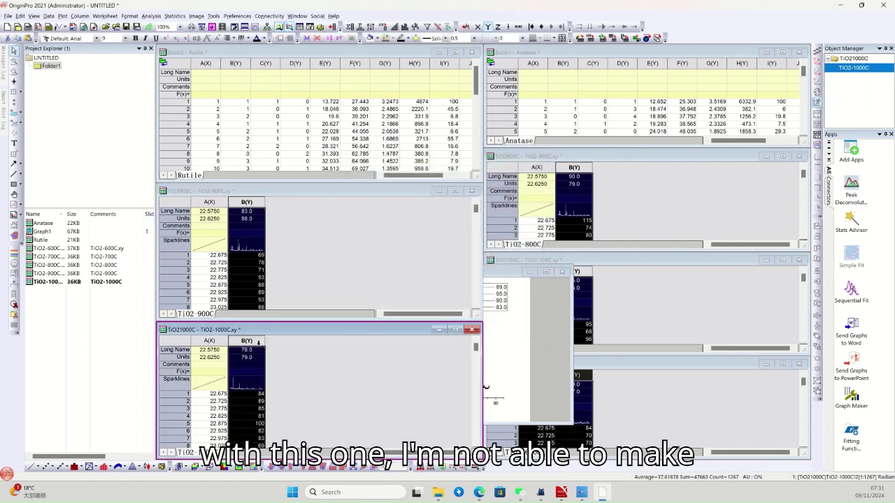
left_click_drag(263, 347, 536, 358)
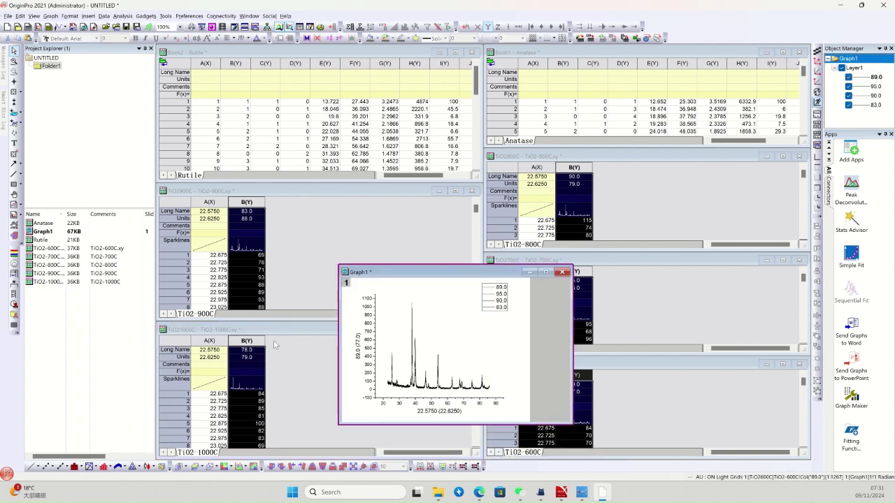
left_click(253, 344)
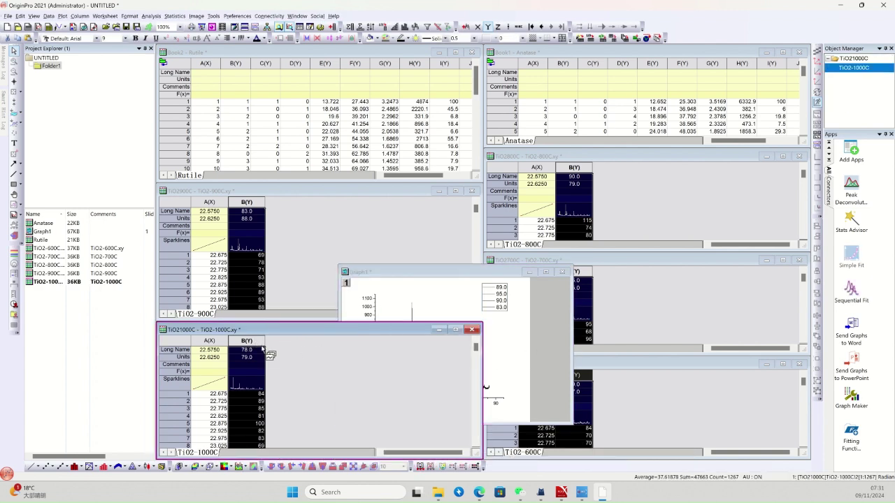
left_click_drag(263, 348, 539, 303)
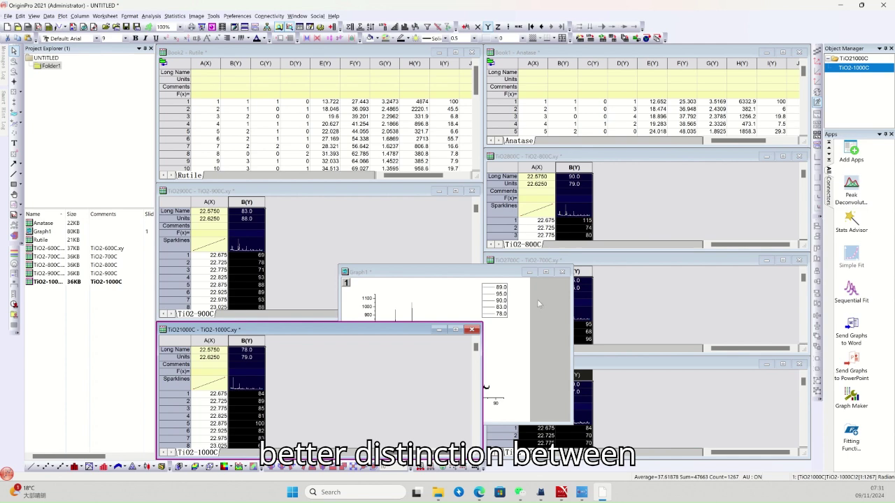
- Maximize Graph1 and group all five line plots of Layer1 in the layer contents
left_click(545, 272)
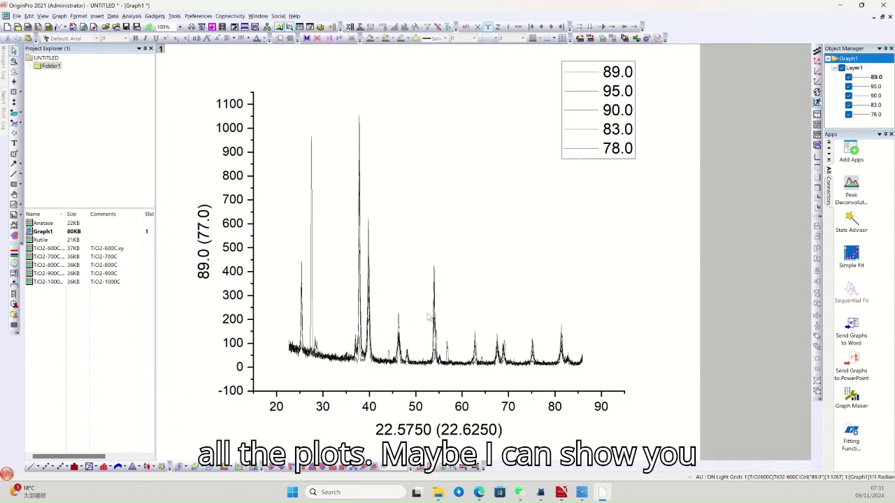
double_click(342, 358)
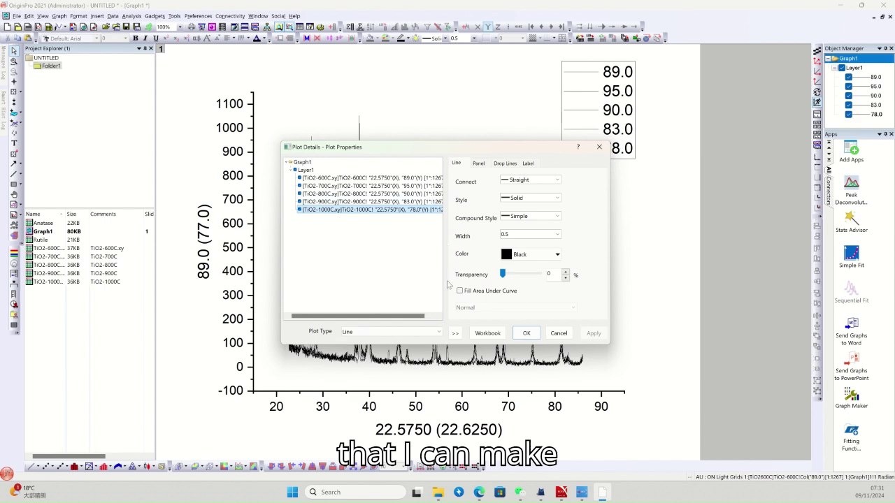
left_click(558, 333)
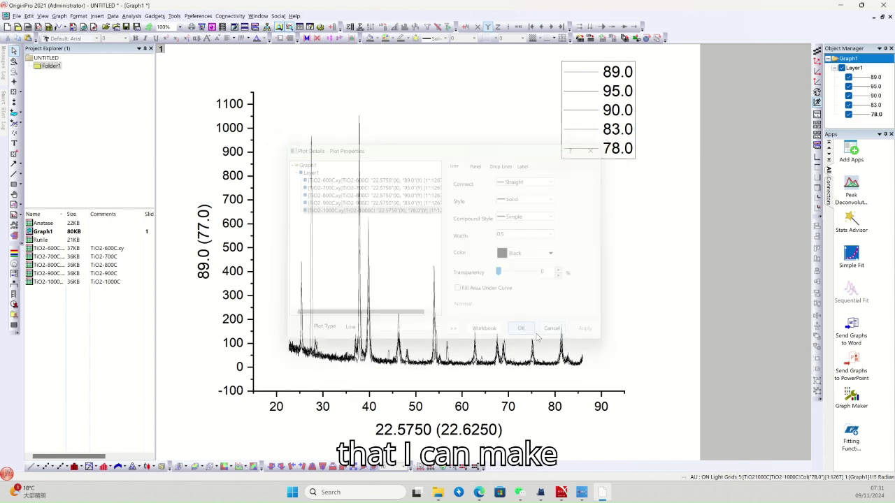
double_click(161, 49)
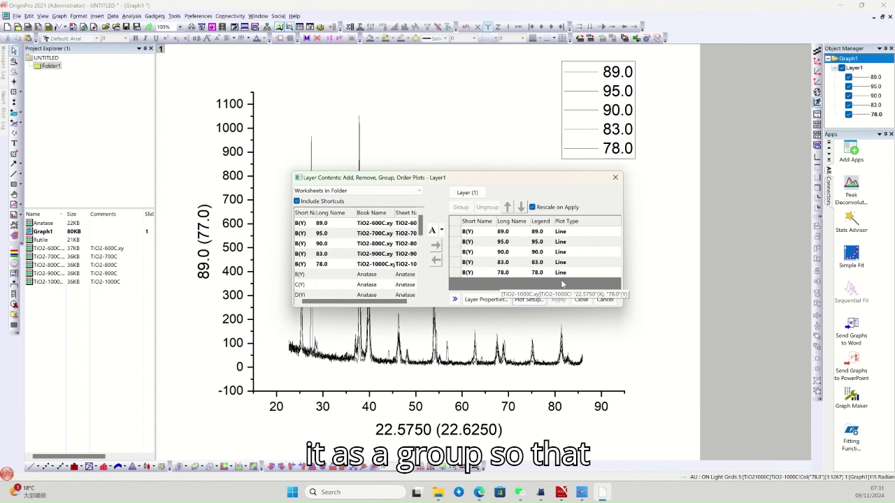
left_click_drag(499, 286, 463, 231)
left_click(461, 207)
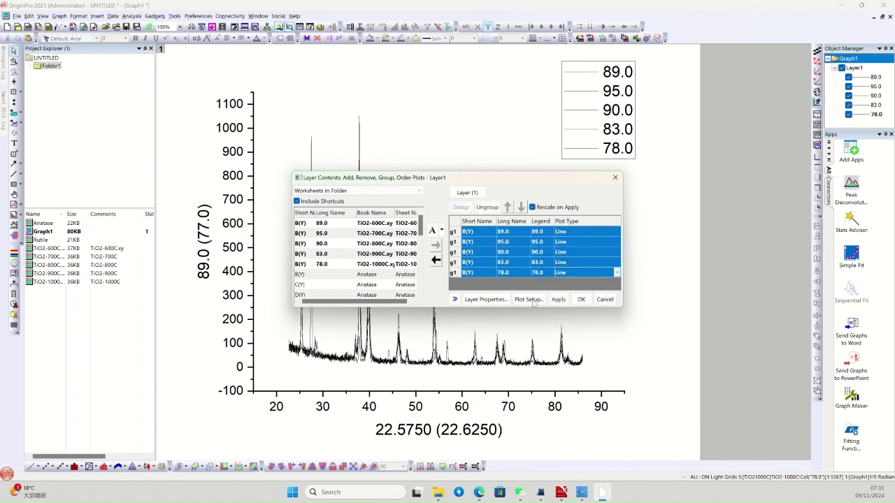
left_click(559, 299)
left_click(581, 299)
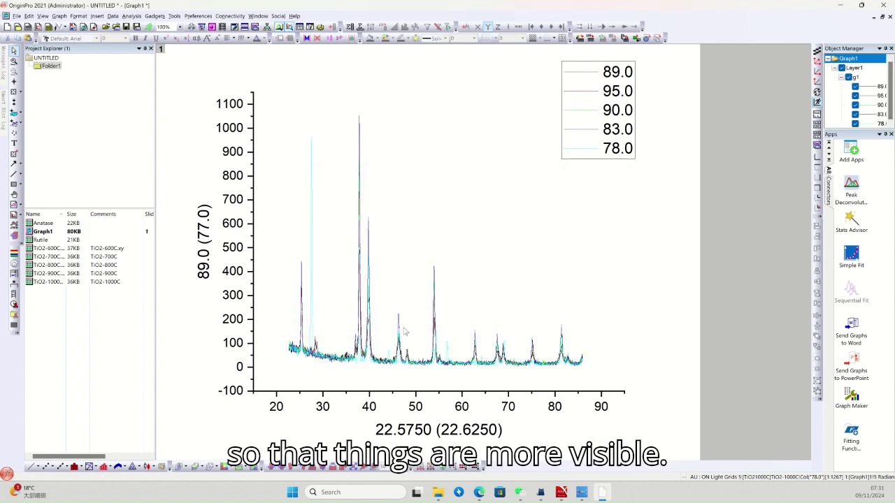
- Increase the line width of the grouped plots in the plot properties
double_click(312, 237)
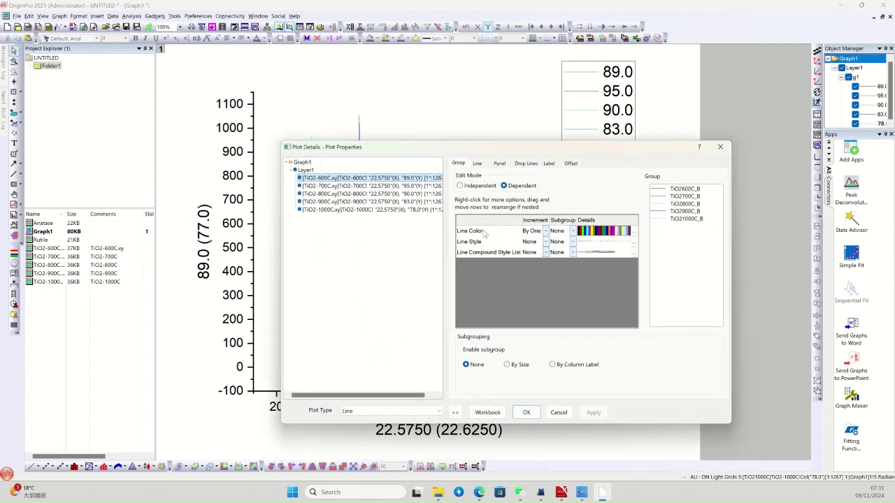
left_click(477, 163)
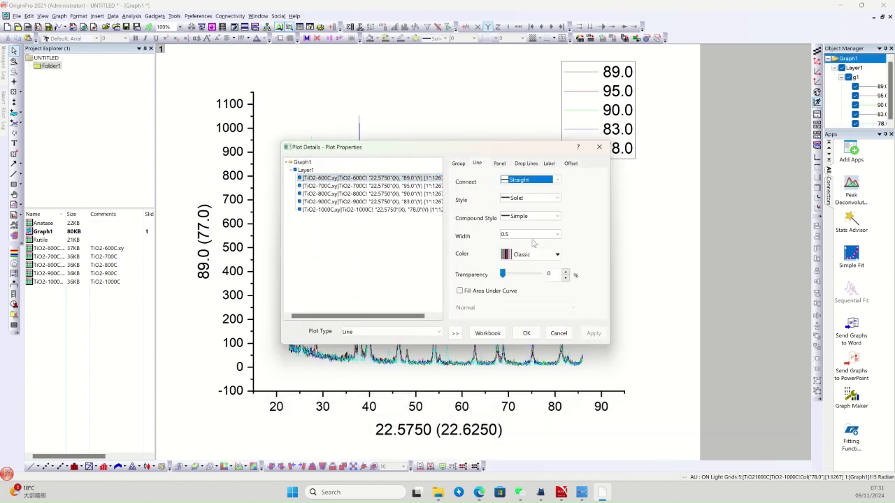
left_click(535, 235)
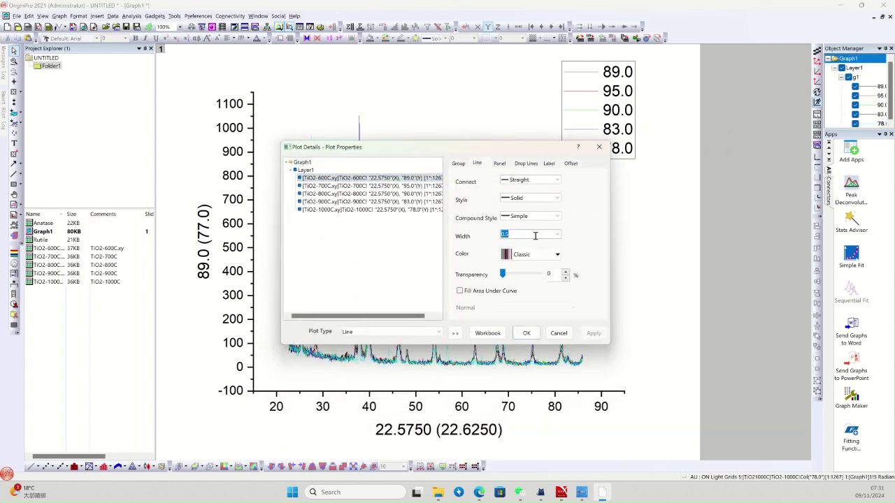
key("Return")
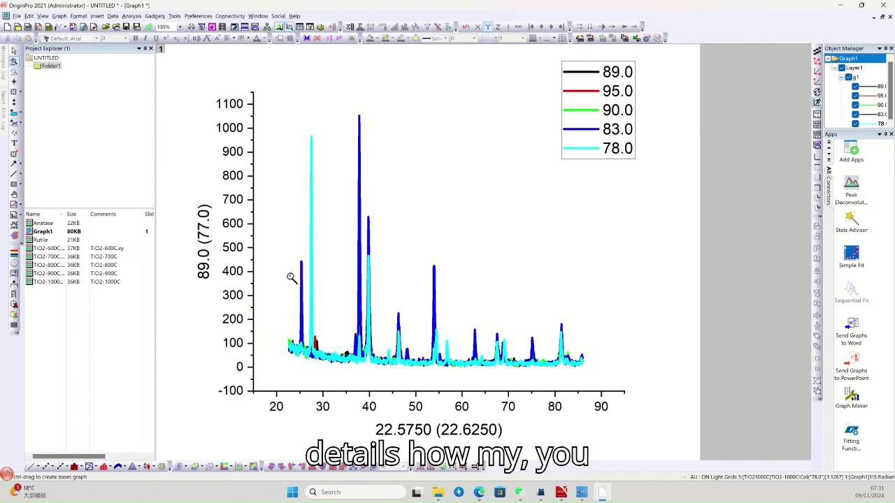
- Zoom the graph in on the peak near 25.4 on the x axis, and restore and minimize its window
left_click_drag(296, 258, 309, 372)
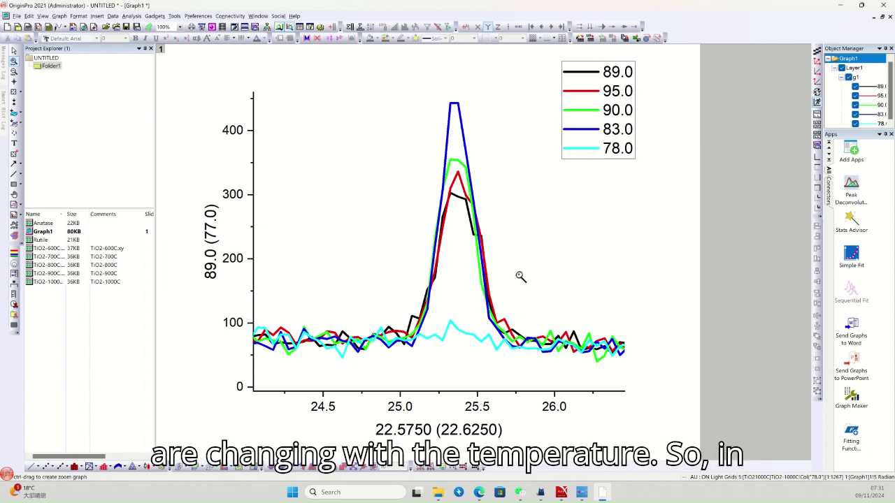
left_click(883, 18)
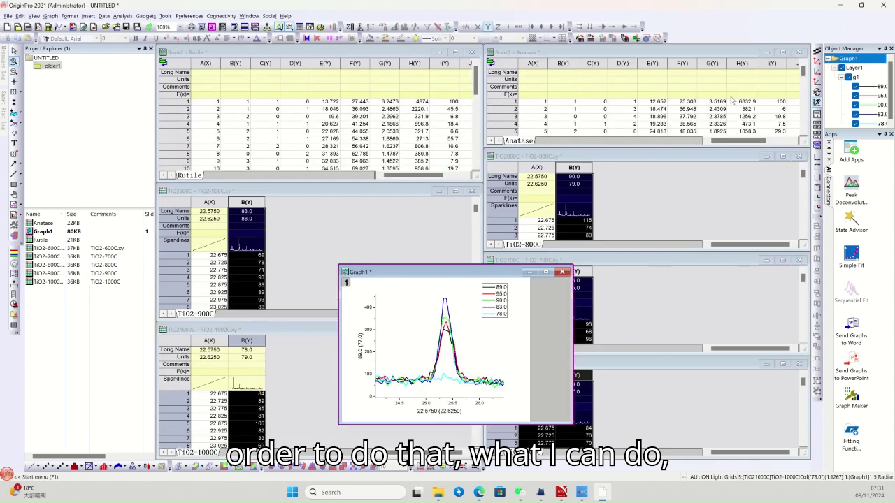
left_click(530, 273)
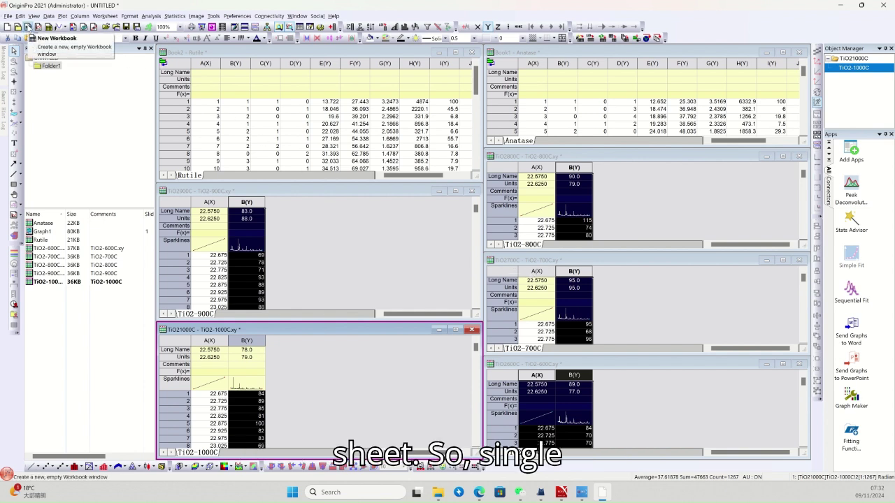
- Create a new empty workbook, and move its window clear of the TiO2-700C and TiO2-600C sheets and widen it
left_click(28, 28)
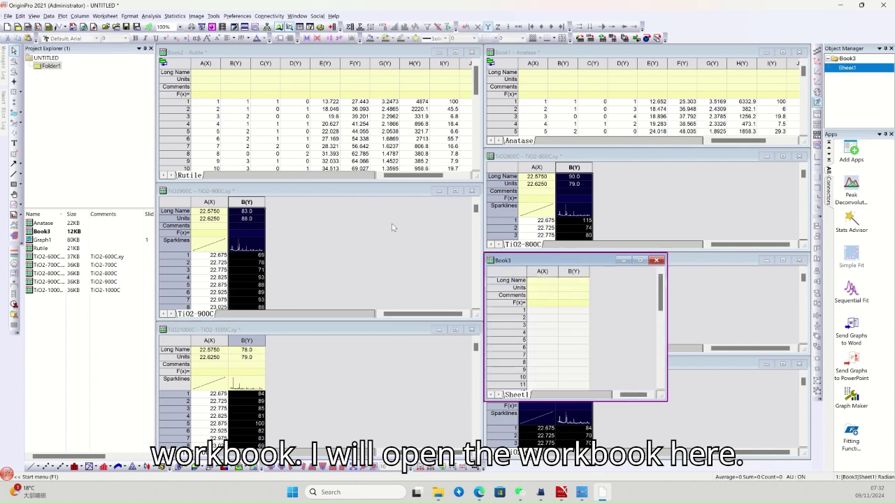
left_click_drag(542, 261, 343, 146)
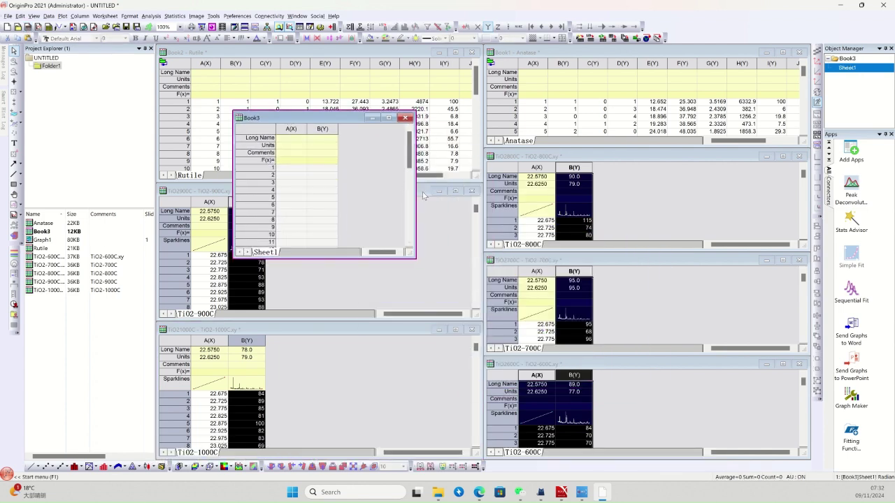
left_click_drag(416, 196, 515, 197)
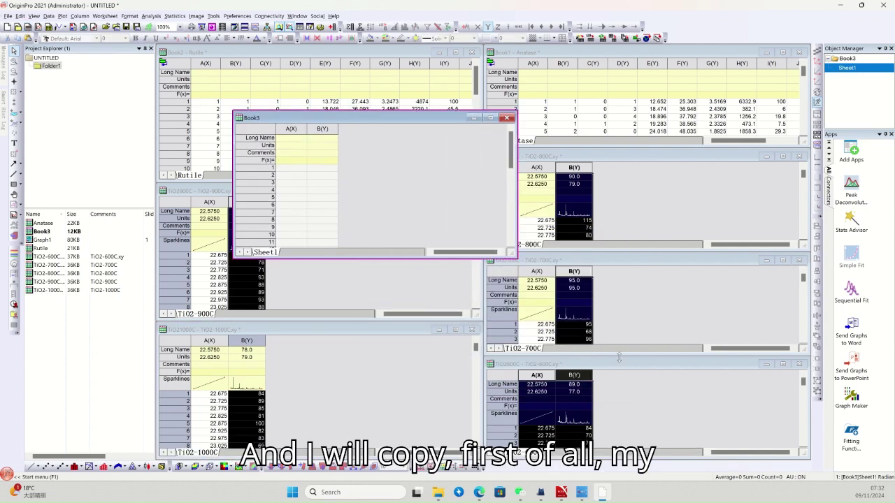
- Copy columns A(X) and B(Y) of the TiO2-600C sheet into Book3, starting at row 1 of column A
left_click(626, 384)
left_click(573, 375)
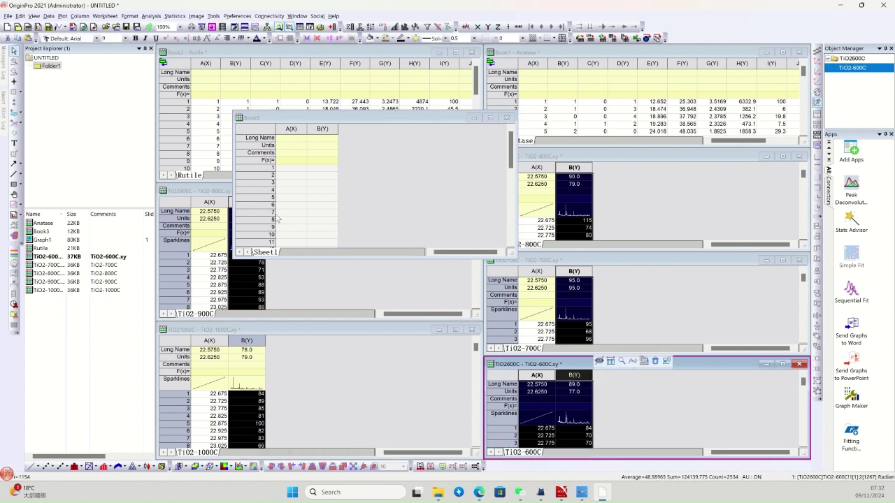
left_click(292, 169)
key("ctrl+v")
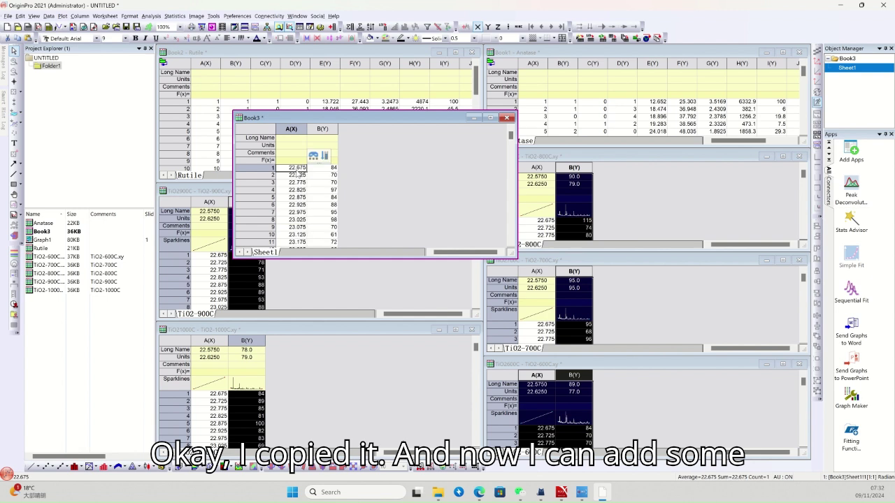
- Add four columns, C to F, to the Book3 sheet, and widen and reposition its window
left_click(332, 28)
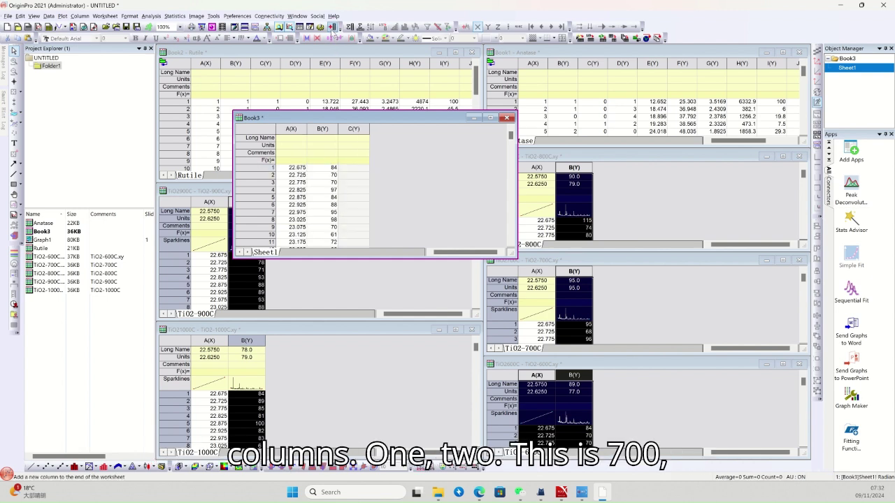
left_click(333, 28)
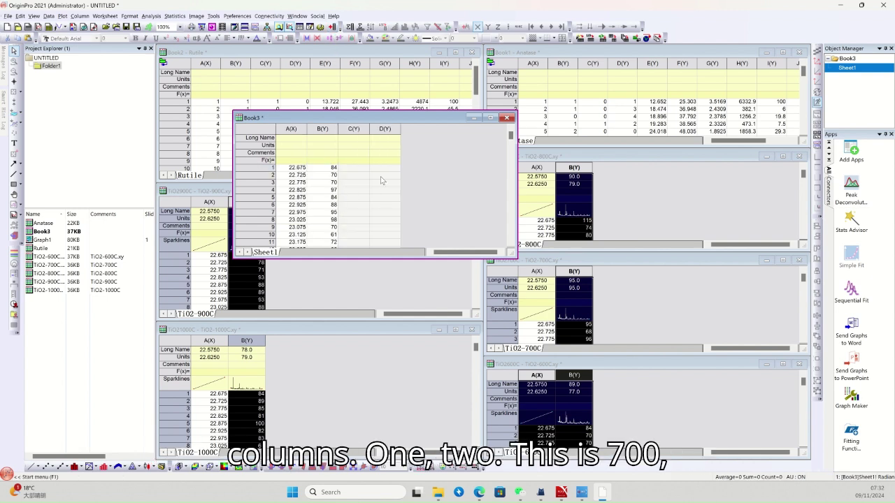
left_click(333, 28)
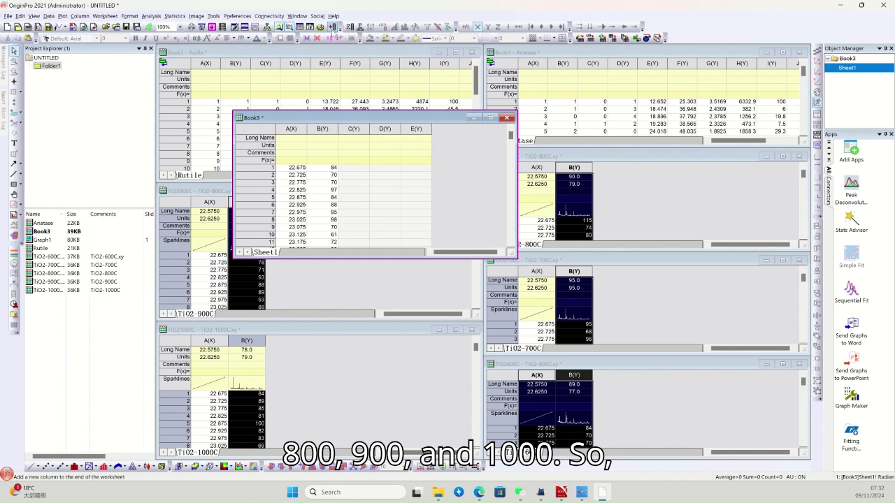
left_click(332, 27)
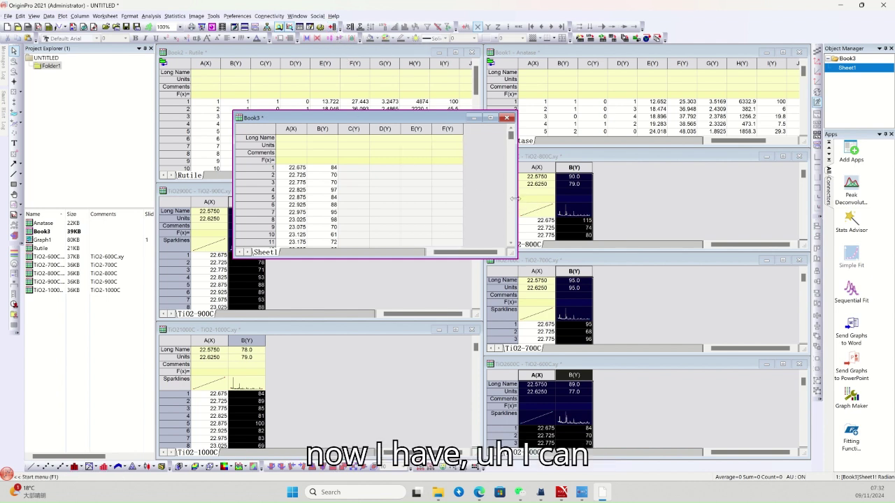
left_click_drag(515, 199, 579, 198)
left_click_drag(467, 122, 478, 102)
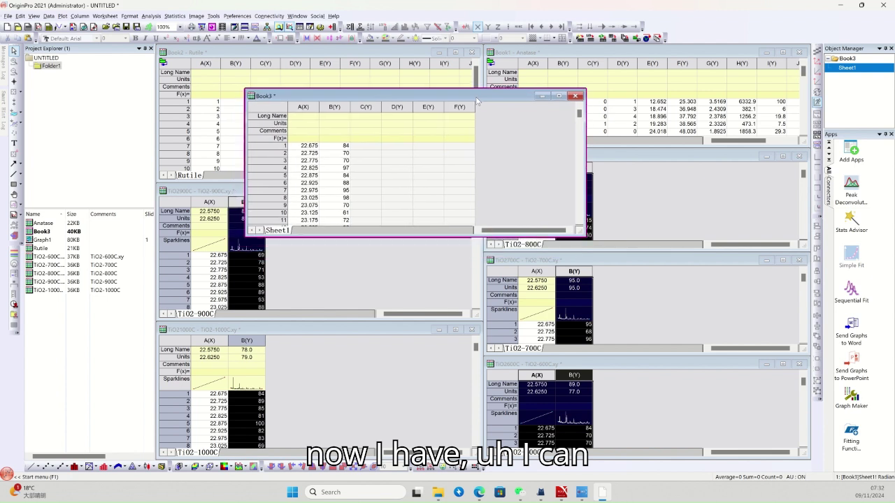
- Enter the comments 2theta for column A and 600C for column B in Book3
left_click(316, 134)
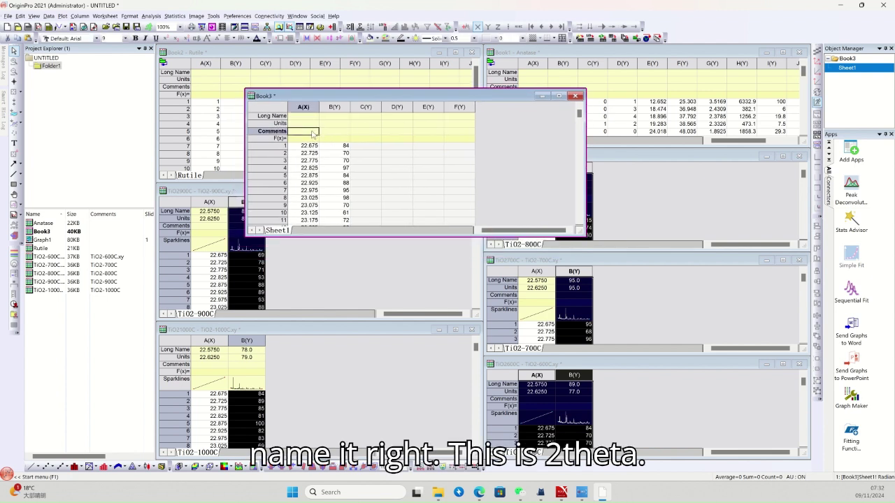
type("2")
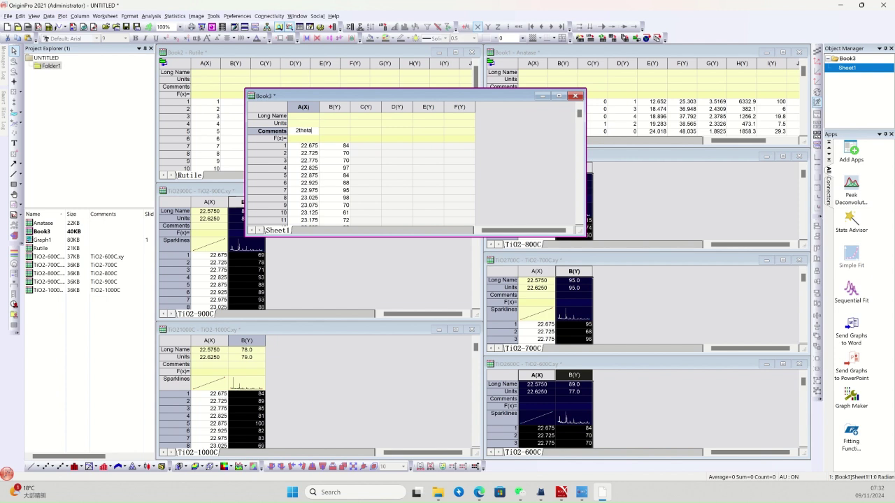
type("theta")
left_click(334, 131)
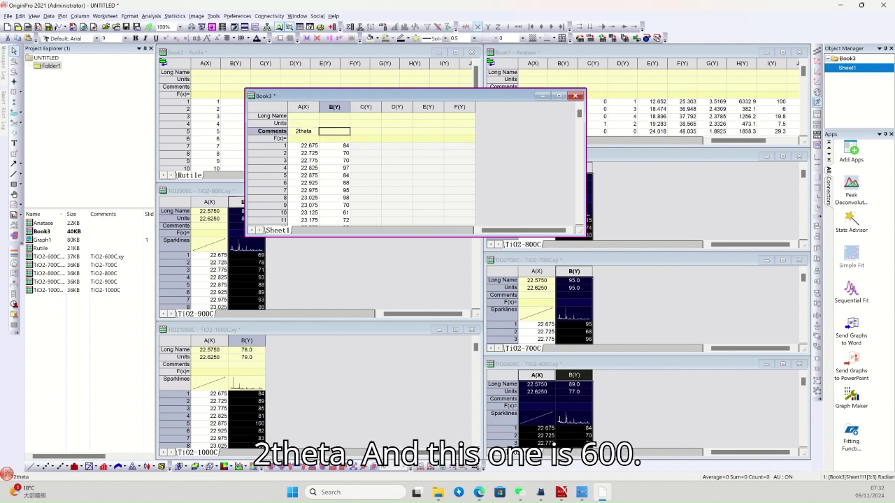
type("600C")
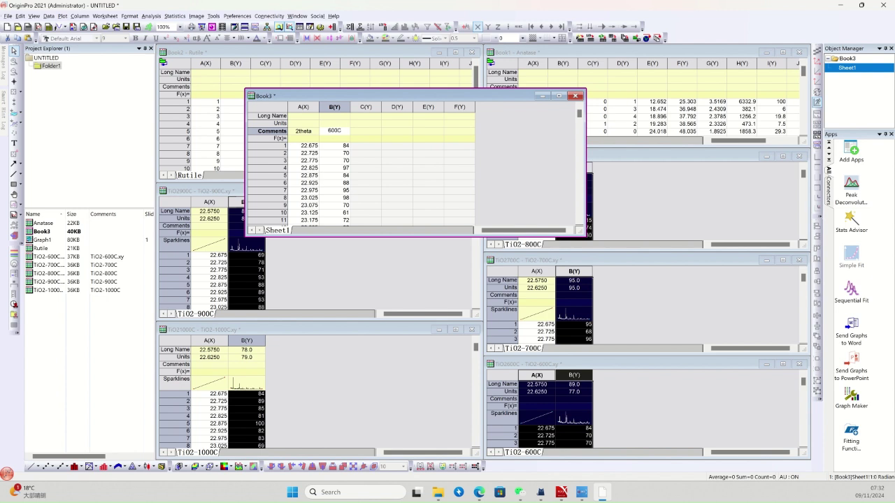
- Enter the comments 700C, 800C, 900C and 1000C for columns C, D, E and F in Book3
left_click(366, 131)
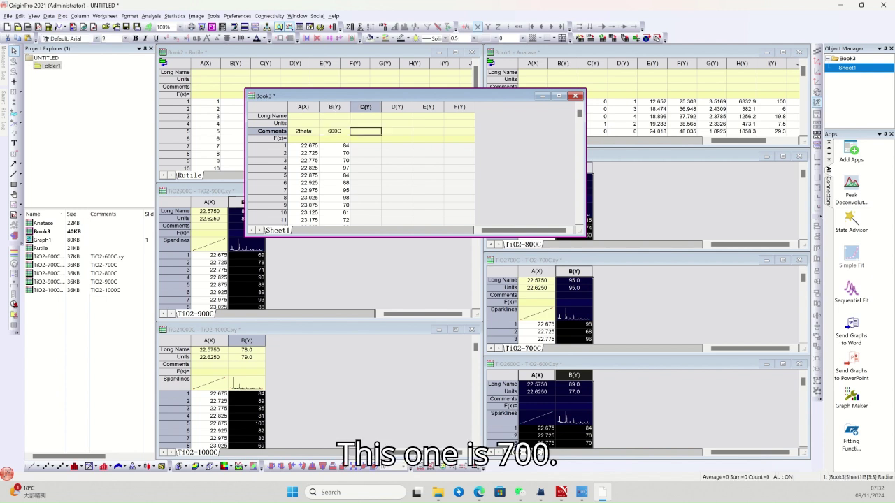
type("700C")
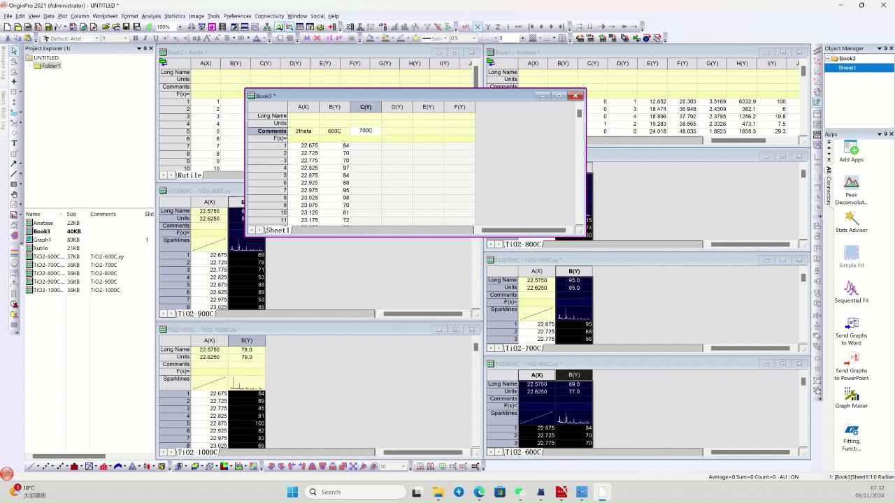
left_click(397, 131)
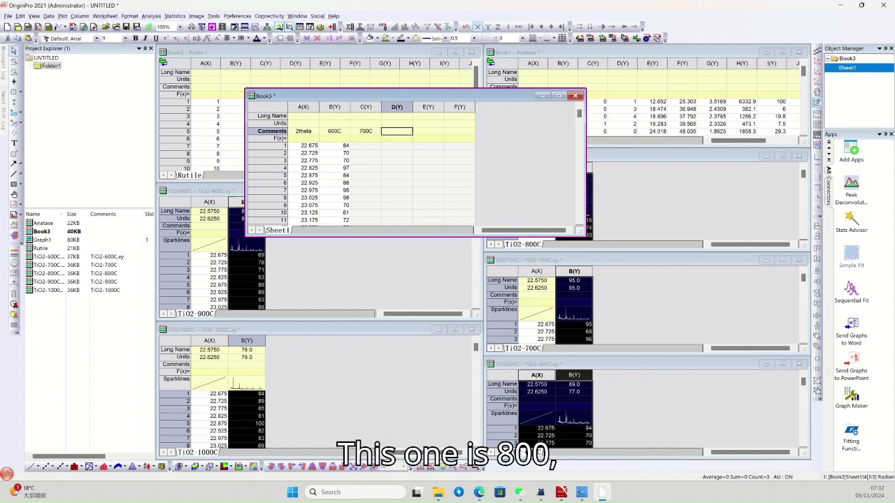
type("800C")
left_click(428, 130)
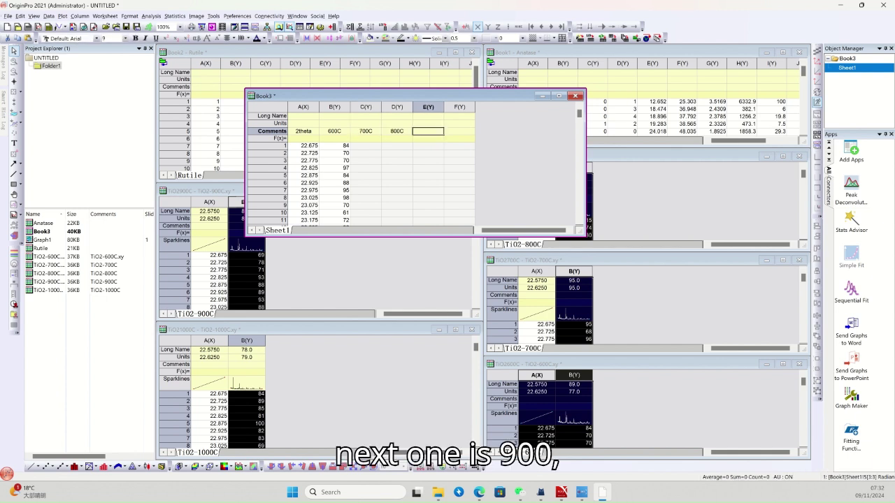
type("900C")
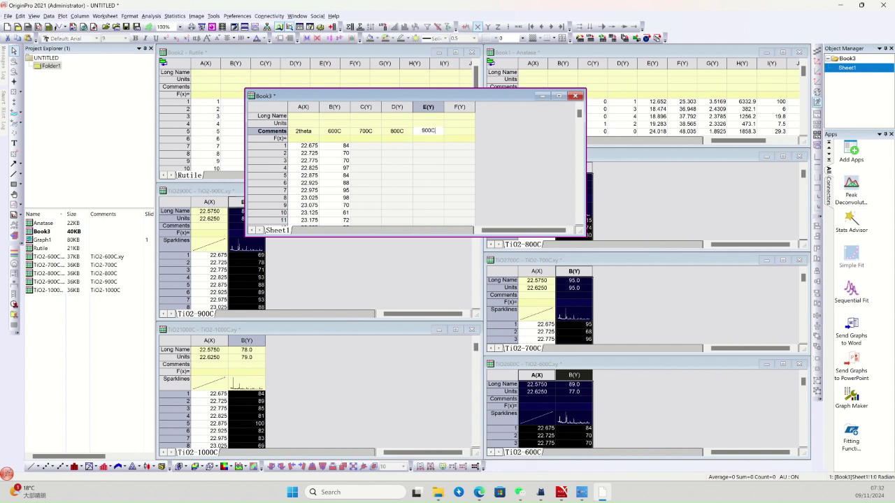
left_click(460, 130)
type("10")
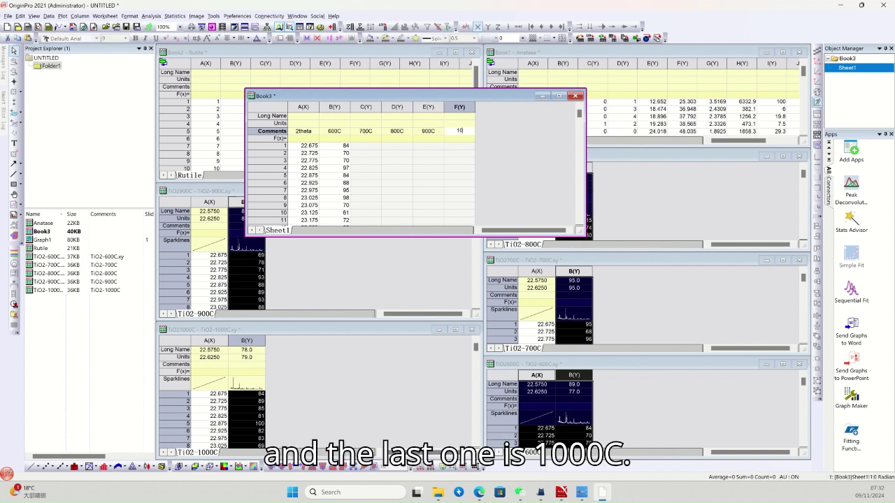
type("00C")
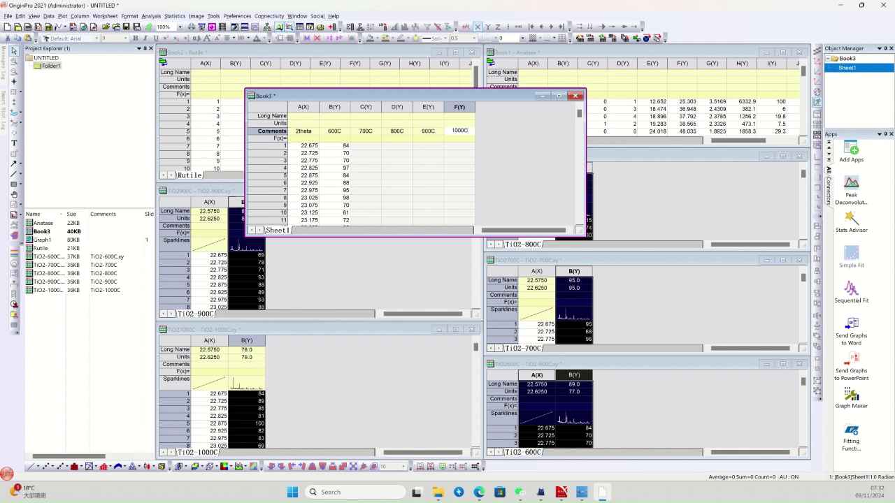
key("Return")
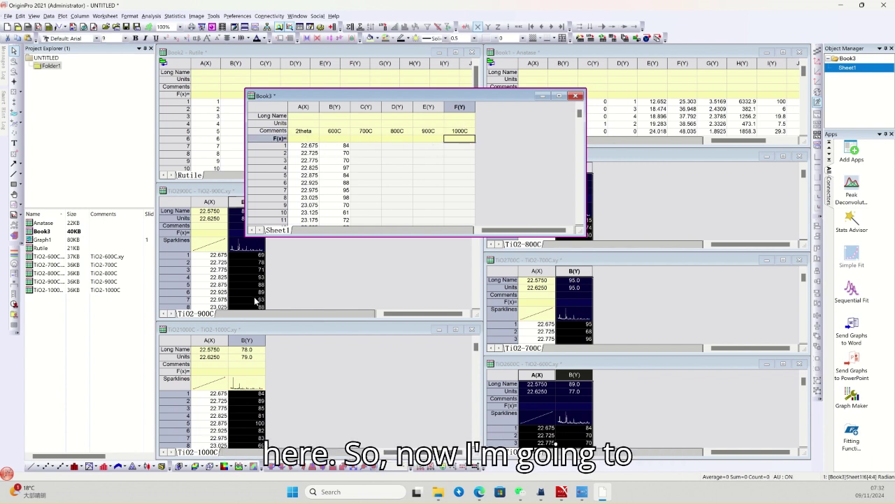
- Copy column B(Y) of the TiO2-700C and TiO2-800C sheets into Book3 columns C and D, starting at row 1
left_click(573, 271)
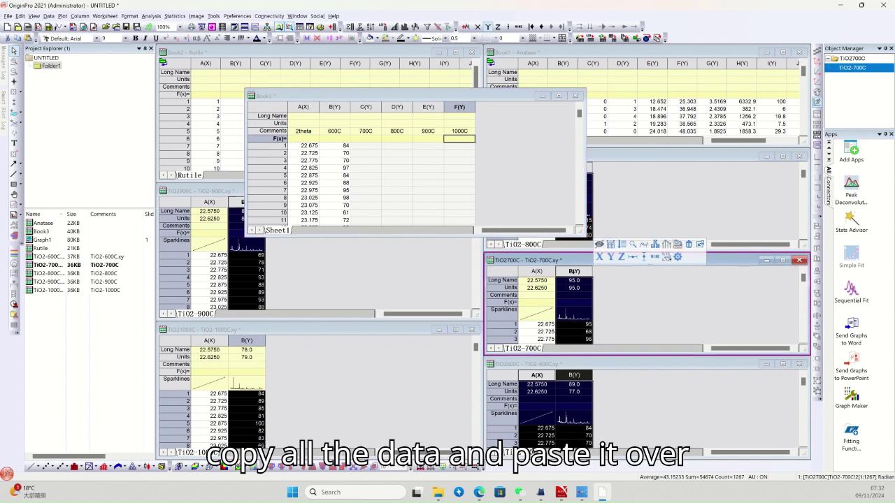
left_click(368, 146)
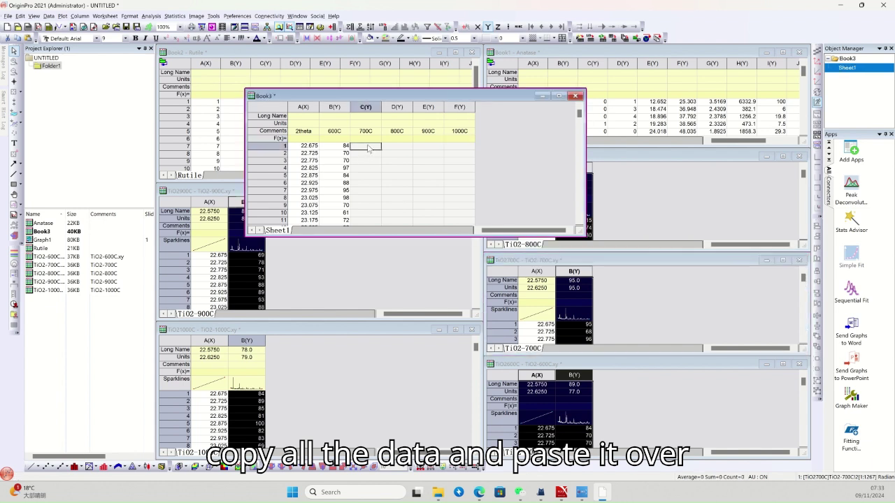
key("ctrl+v")
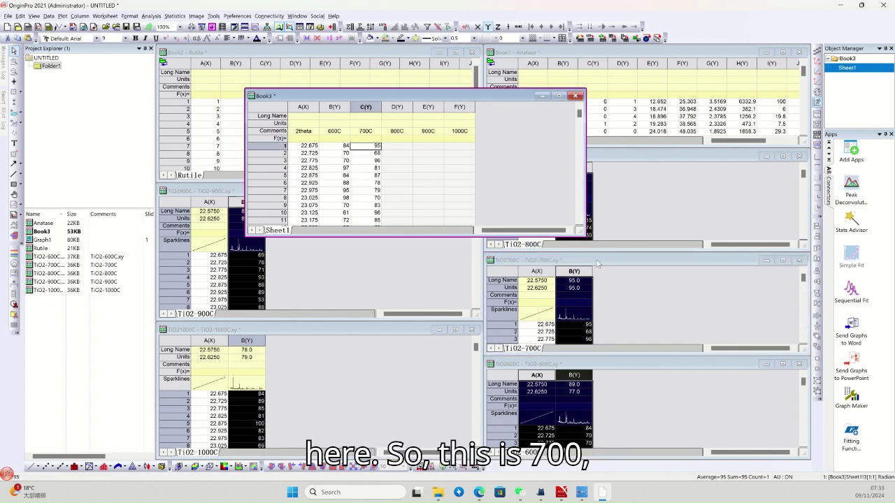
left_click(574, 169)
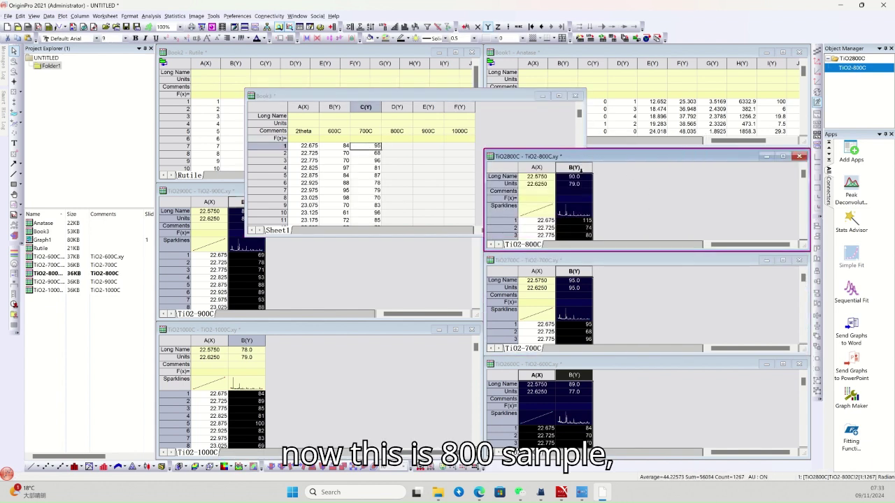
left_click(404, 147)
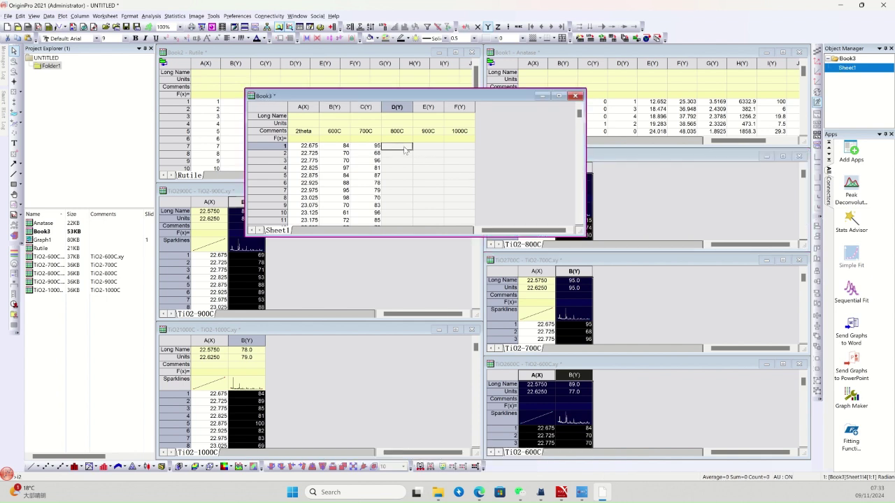
key("ctrl+v")
- Copy column B(Y) of the TiO2-900C and TiO2-1000C sheets into Book3 columns E and F, starting at row 1
left_click(291, 267)
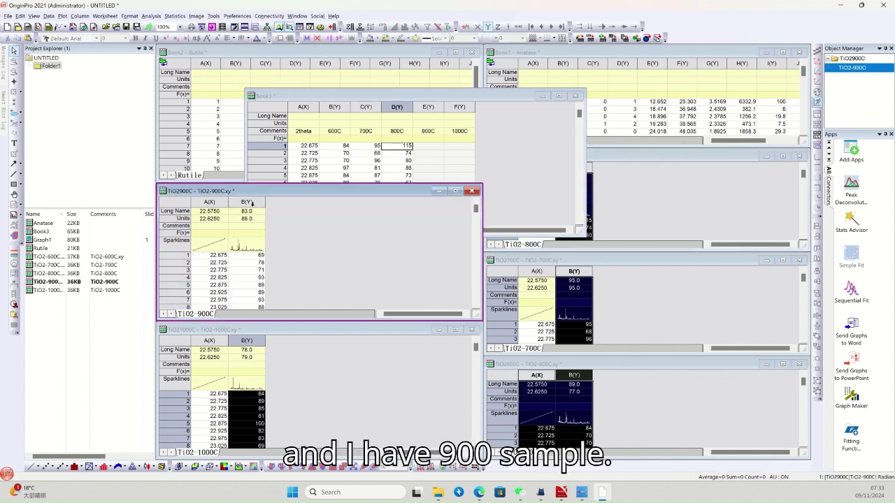
left_click(249, 202)
left_click(428, 146)
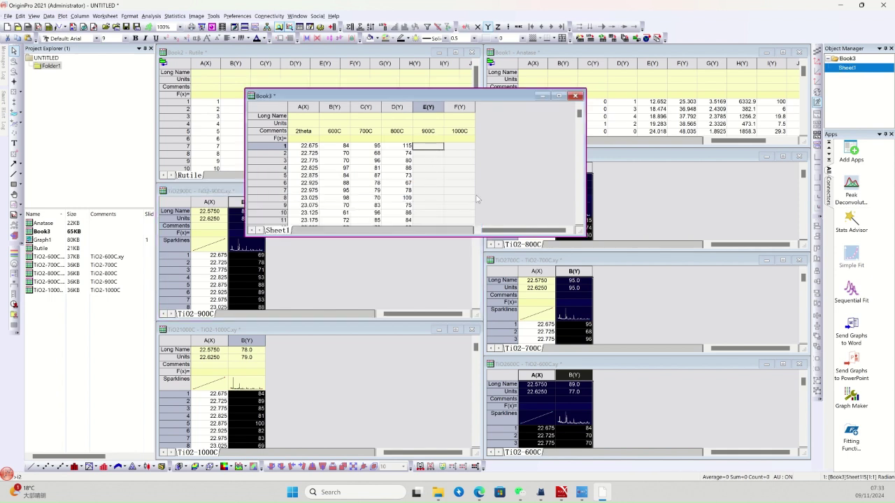
key("ctrl+v")
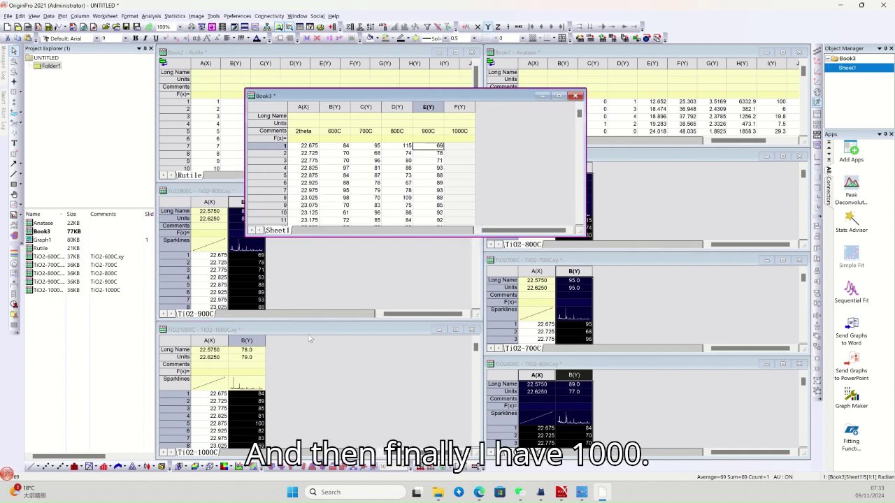
left_click(299, 360)
left_click(246, 341)
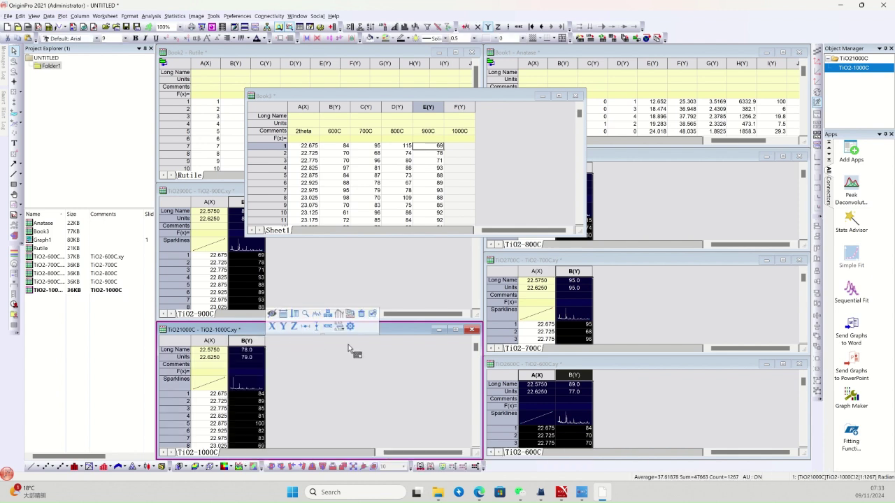
left_click(467, 147)
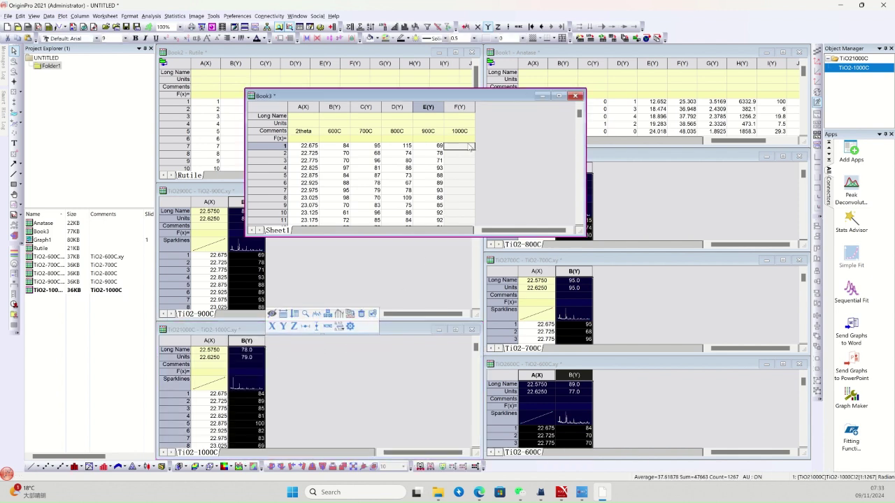
key("ctrl+v")
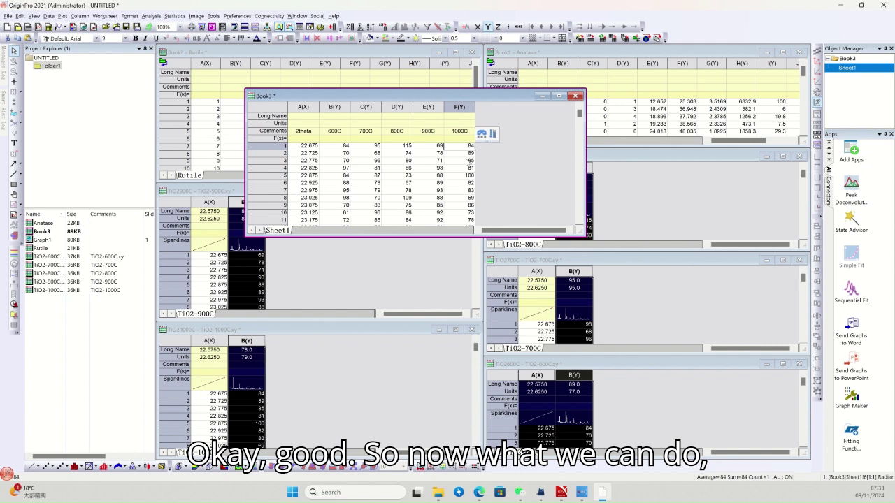
- Plot Book3 columns A to F as a vertical stacked line graph with five layers, and maximize the graph window
left_click_drag(302, 106, 456, 107)
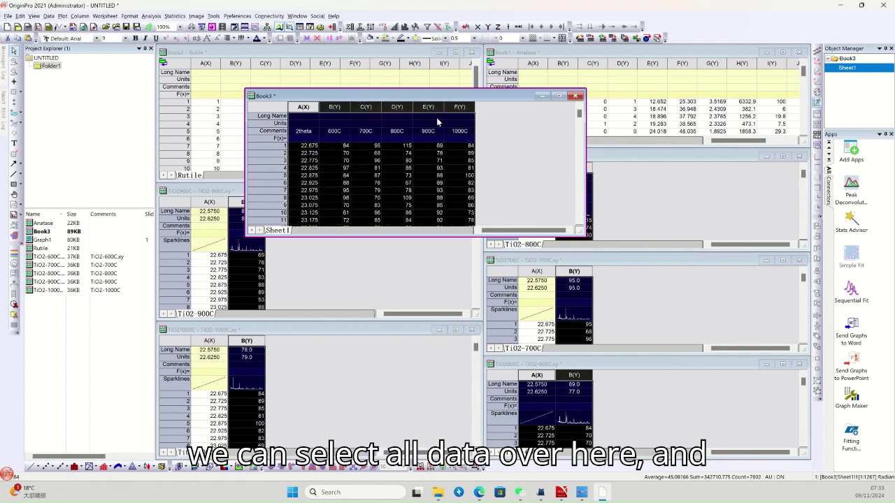
left_click(95, 466)
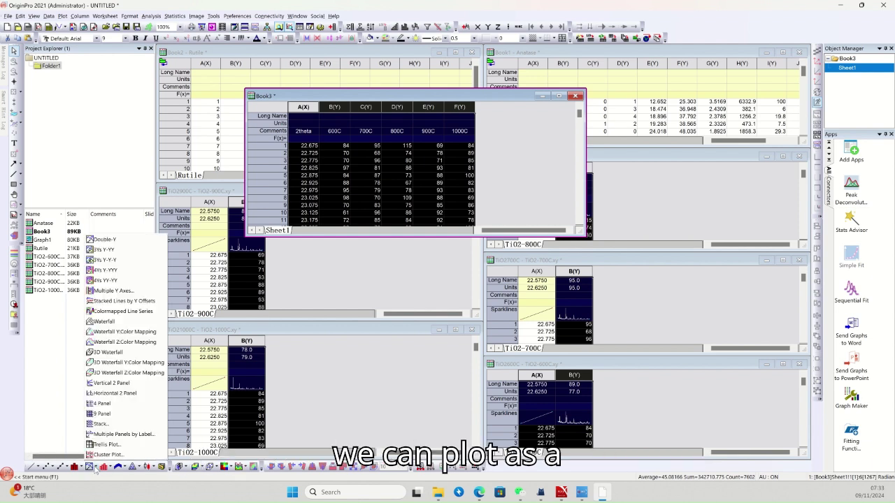
left_click(106, 424)
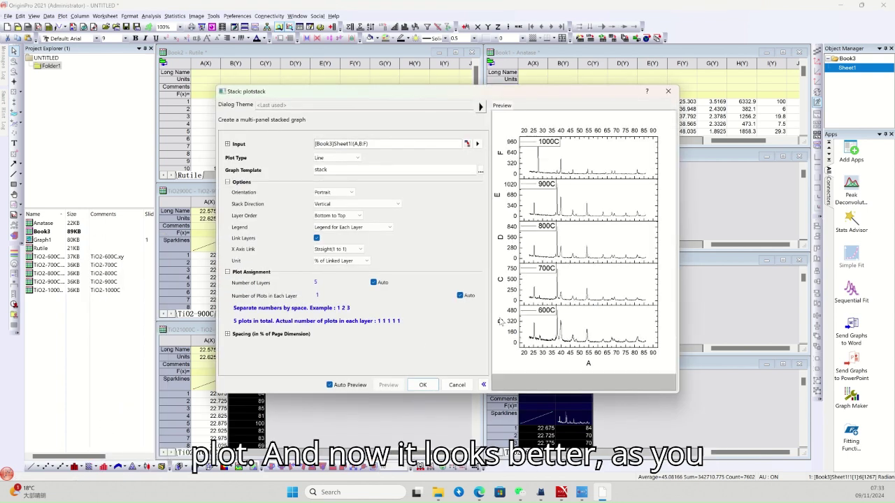
left_click(422, 384)
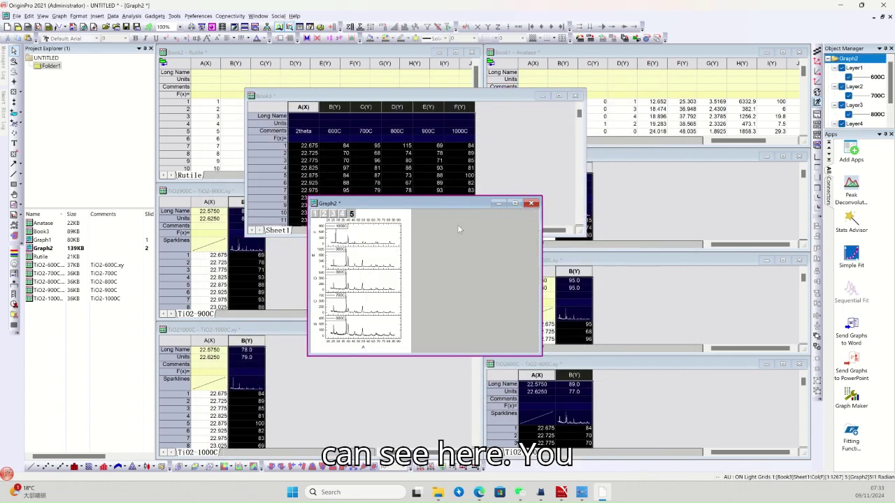
left_click(514, 203)
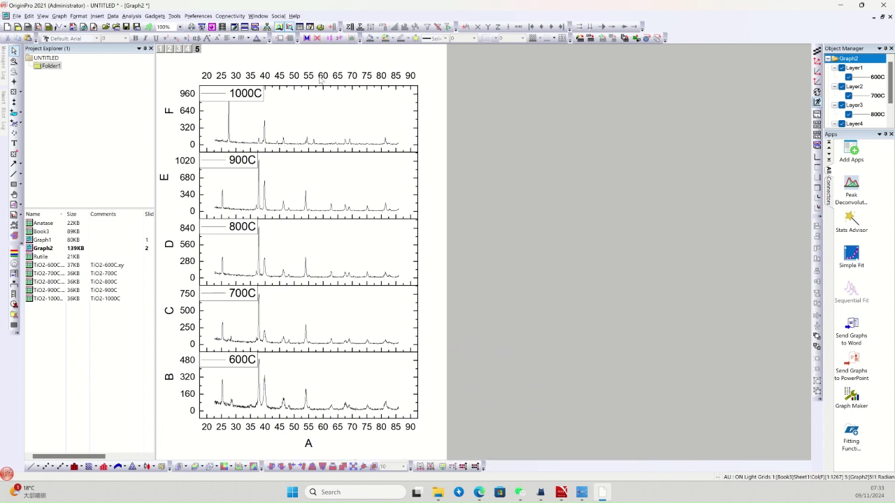
- Delete the tick labels of the upper X axis and the Y-axis titles F, E, C and B, keeping only title D
left_click(321, 80)
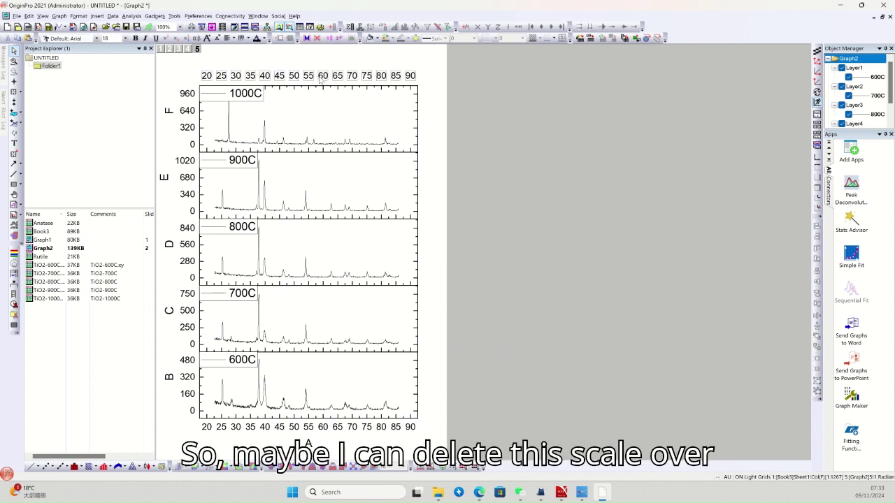
key("Delete")
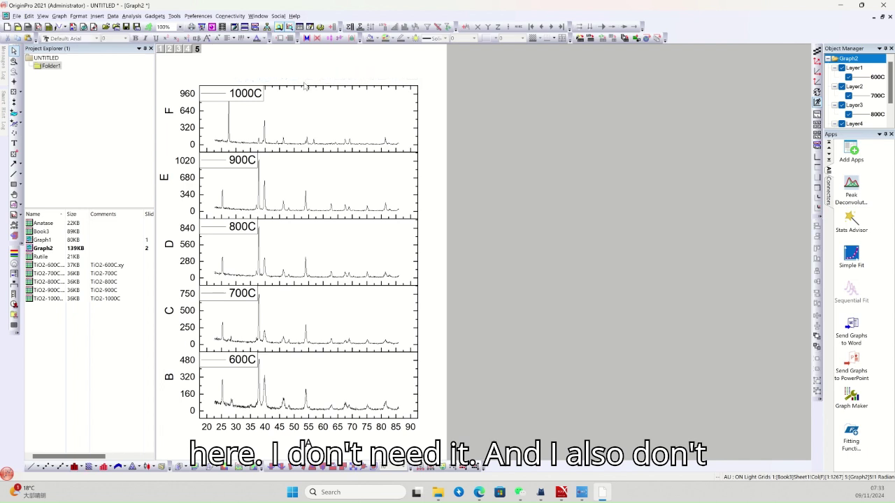
left_click(169, 112)
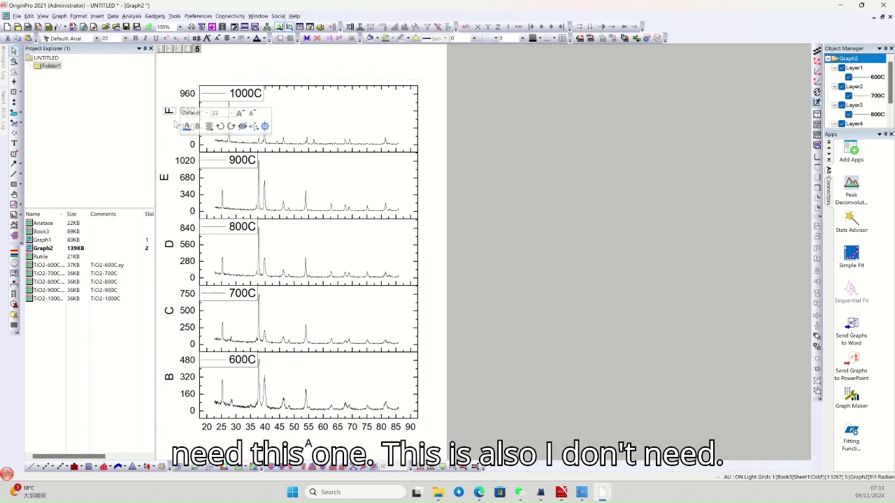
key("Delete")
left_click(164, 179)
key("Delete")
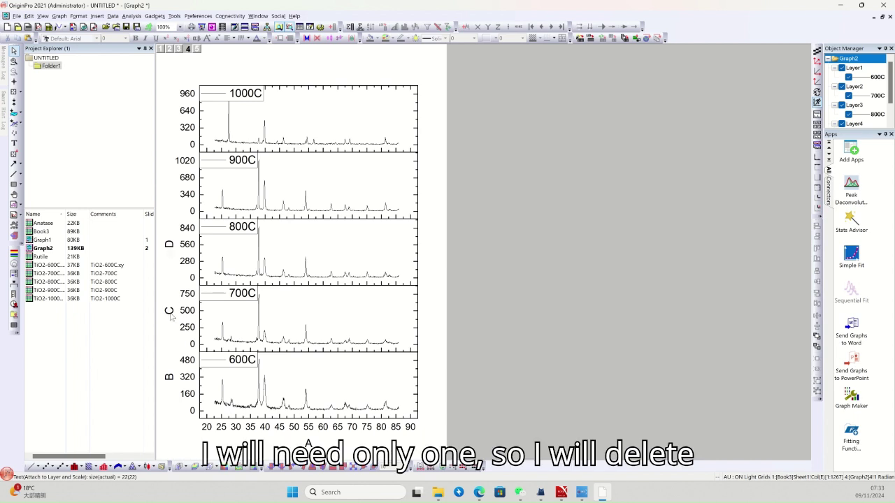
left_click(169, 378)
key("Delete")
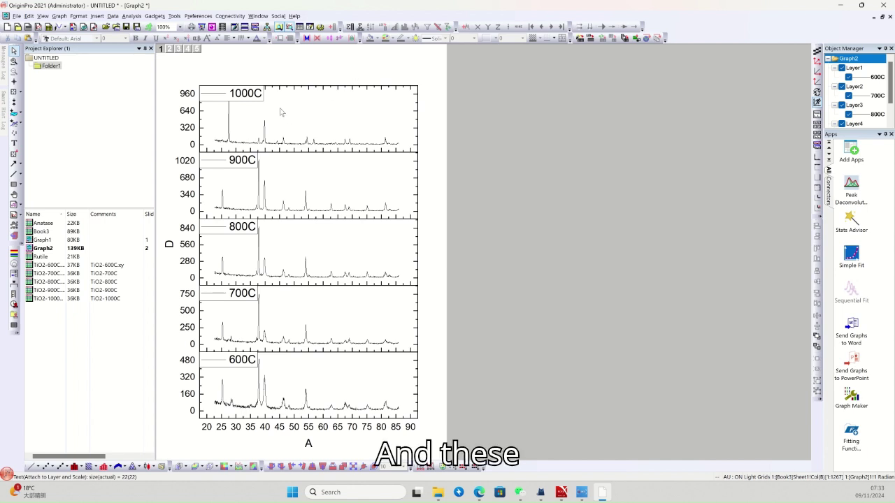
- Delete the horizontal axis lines that separate the five stacked panels, keeping the outer frame
left_click(316, 150)
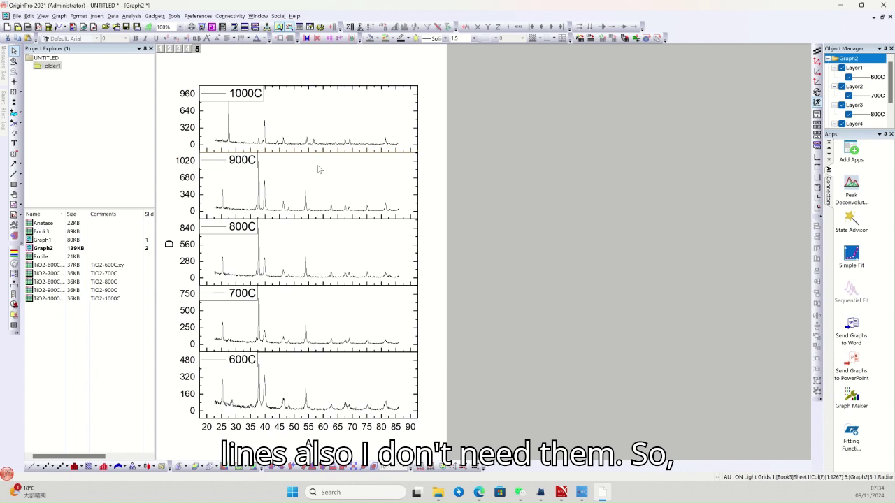
left_click(342, 280)
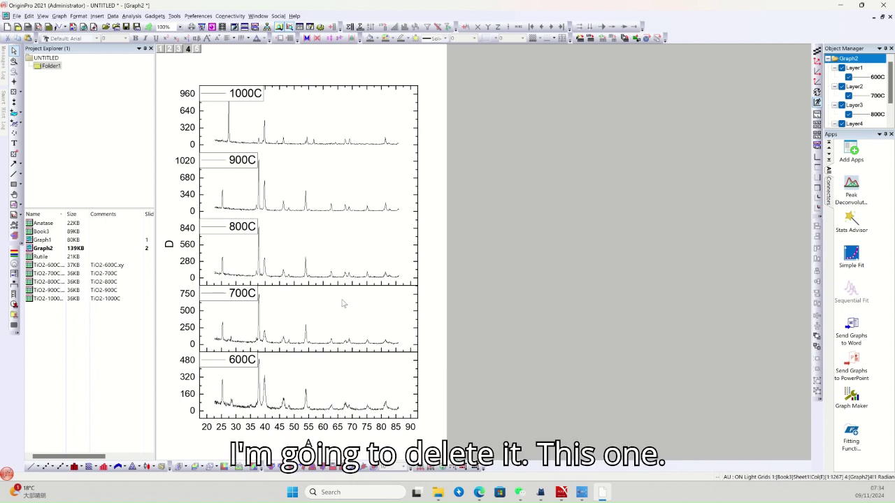
left_click(336, 353)
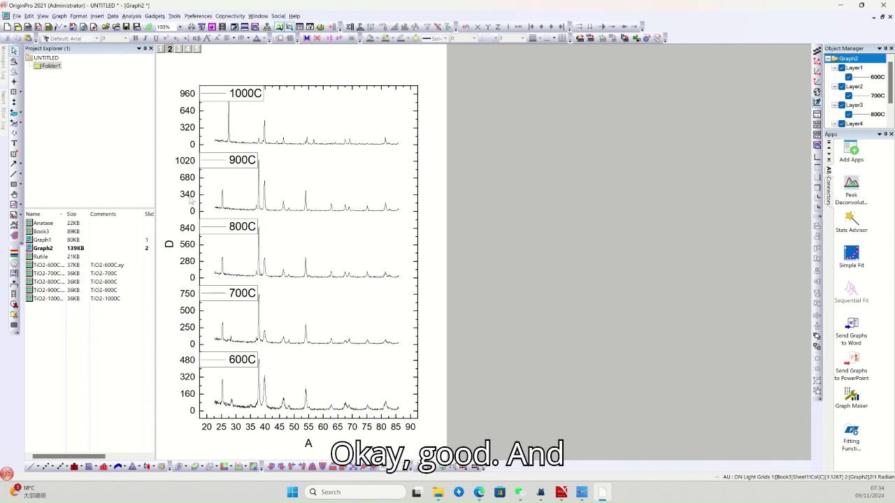
- Delete the legends of all five stacked layers, from 1000C down to 600C
left_click(248, 161)
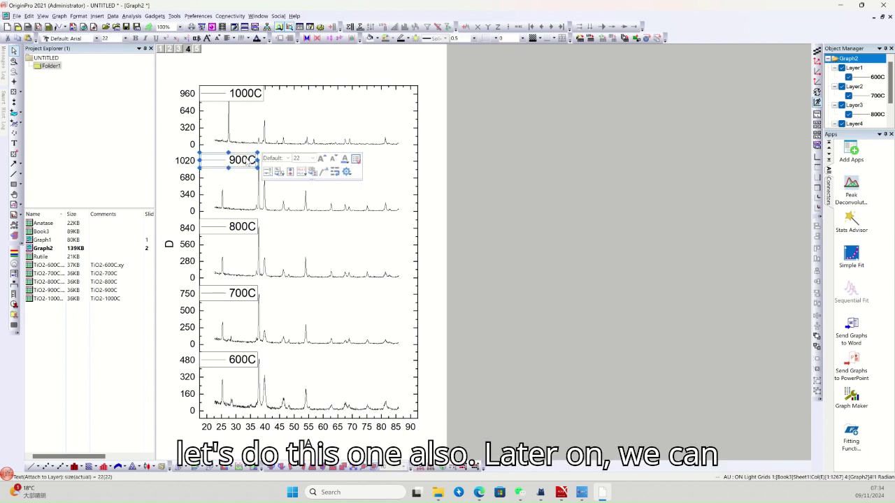
key("Delete")
left_click(247, 100)
key("Delete")
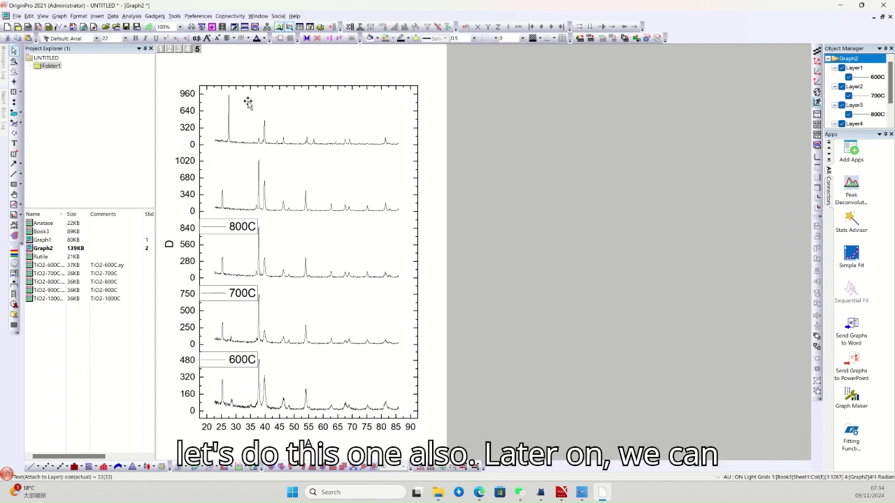
left_click(241, 227)
key("Delete")
left_click(241, 293)
key("Delete")
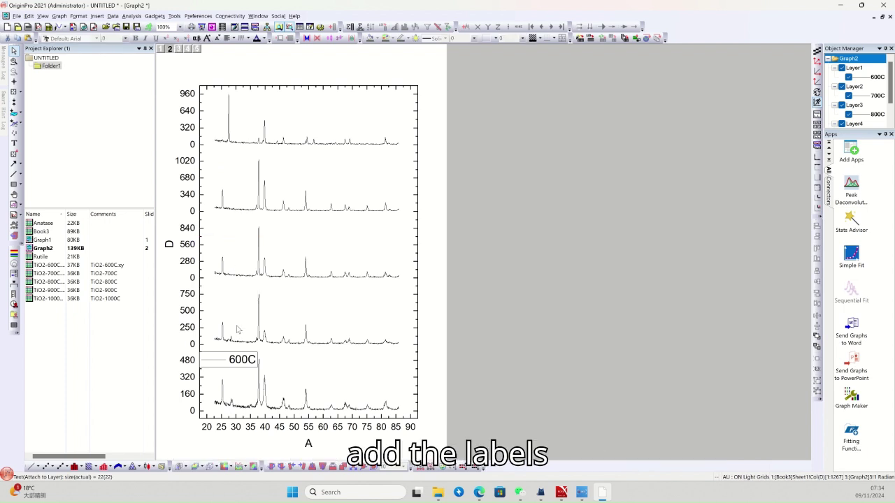
left_click(242, 359)
key("Delete")
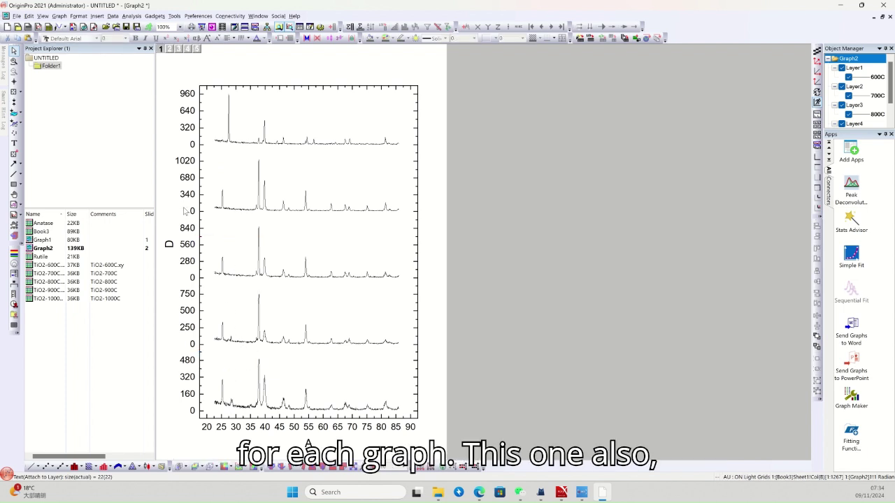
- Delete the Y-axis tick labels of all five stacked layers
left_click(187, 118)
key("Delete")
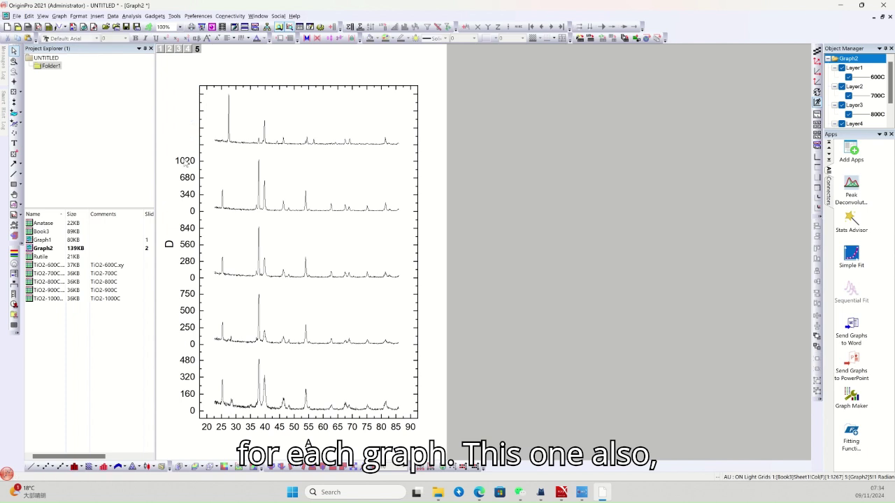
left_click(186, 162)
key("Delete")
left_click(187, 239)
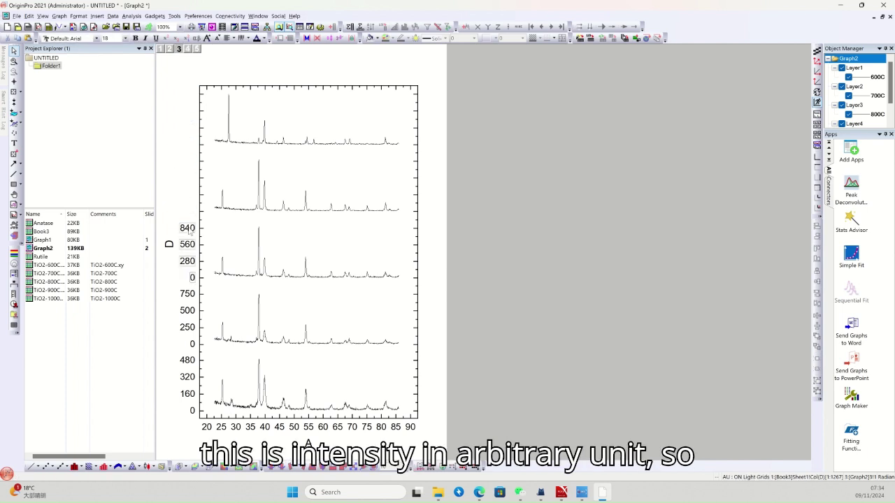
key("Delete")
left_click(185, 328)
key("Delete")
left_click(187, 377)
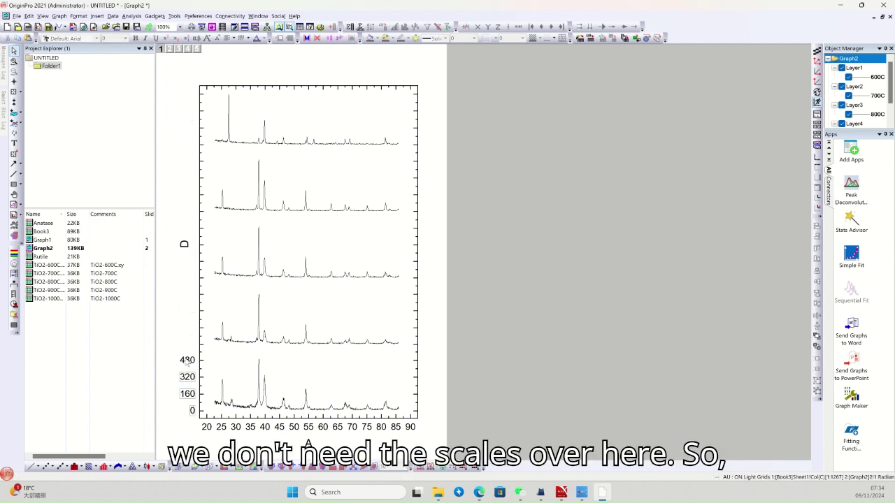
key("Delete")
- Change the Y-axis title to "Intensity (a.u.)" and set its font size to 36
left_click(186, 244)
left_click(187, 243)
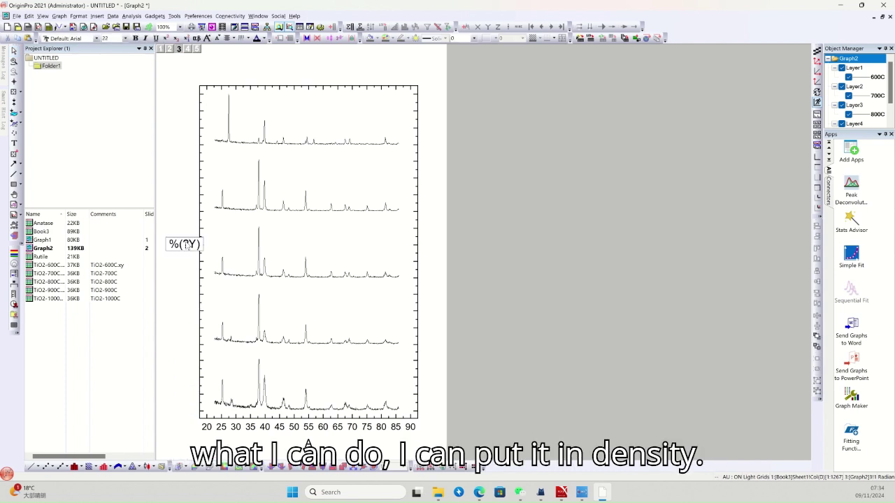
key("ctrl+a")
type("Intensity ()")
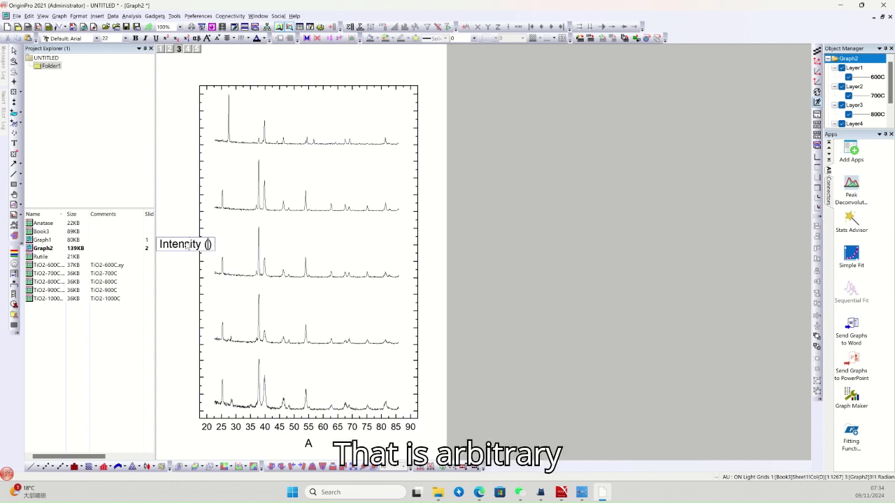
type("a.u.")
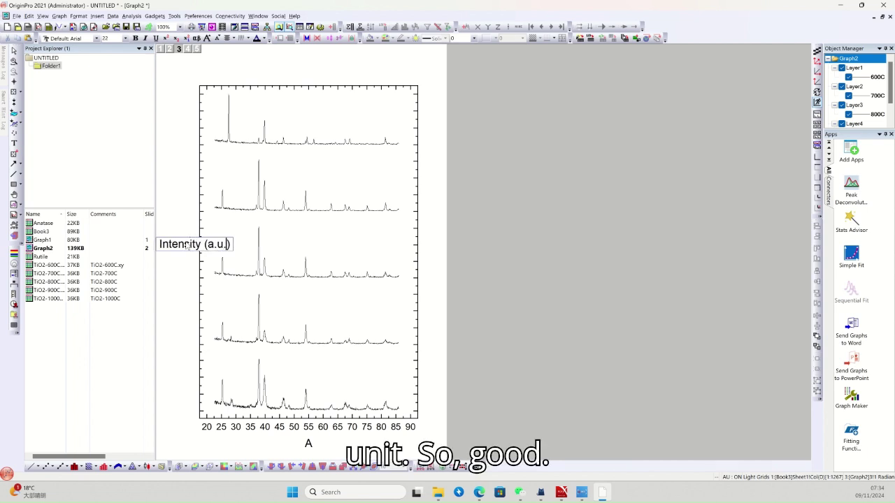
key("ctrl+a")
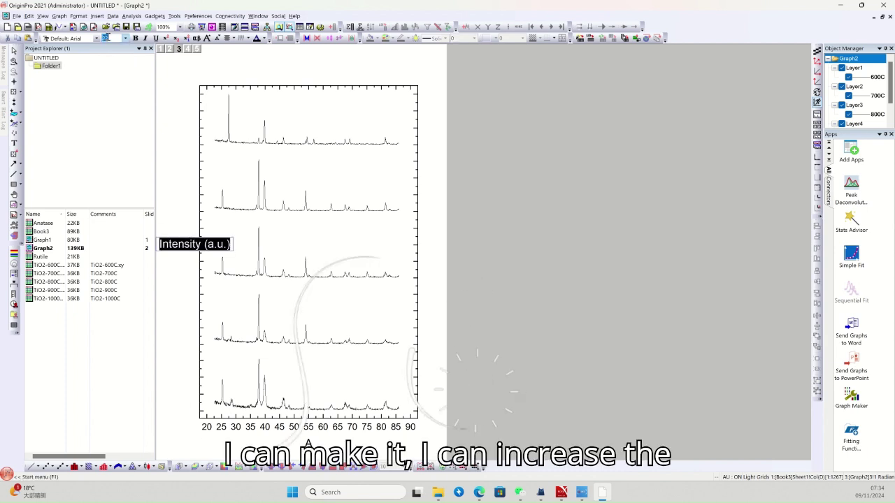
type("36")
key("Return")
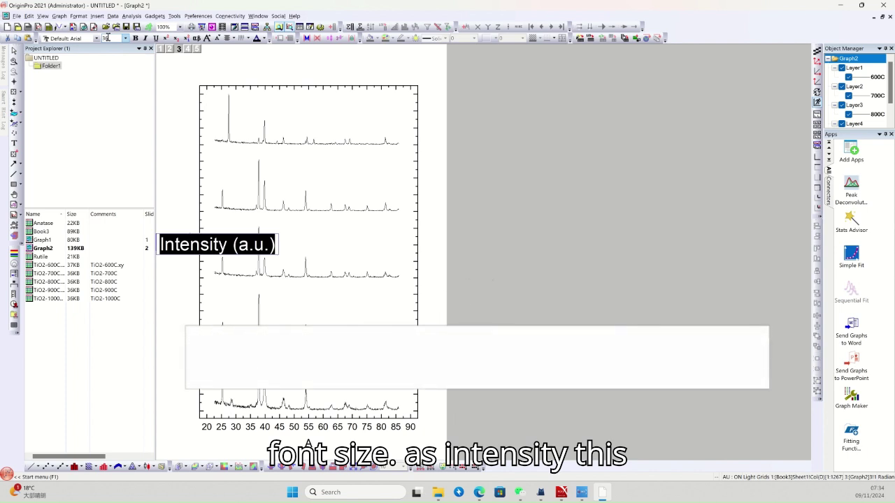
left_click(511, 208)
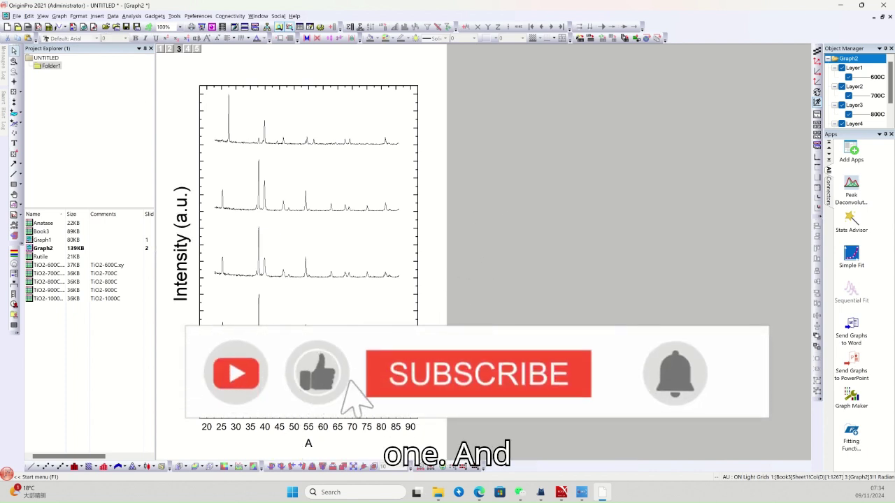
- Set the horizontal scale of the X axis to run from 20 to 85
double_click(297, 427)
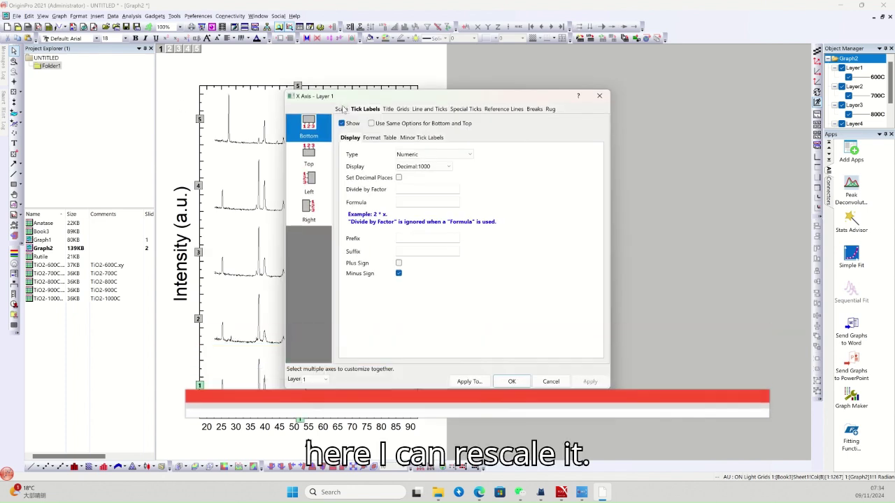
left_click(341, 109)
left_click_drag(373, 97, 493, 91)
left_click(527, 119)
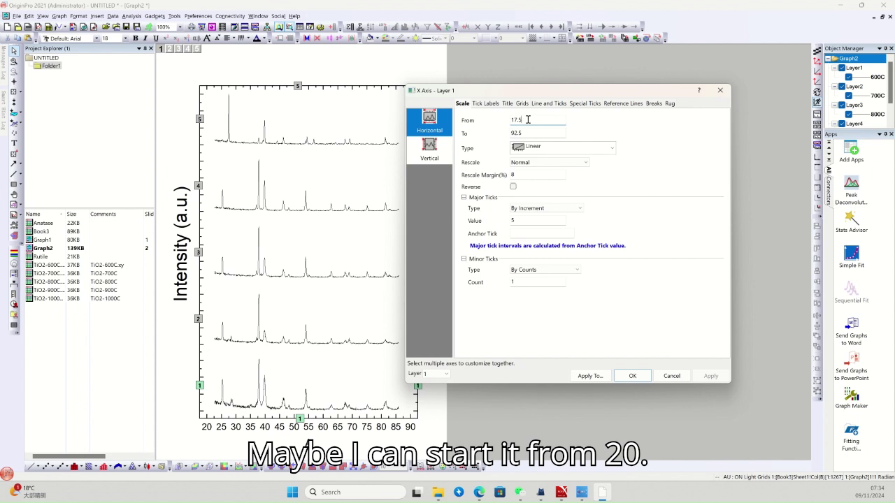
type("20")
double_click(529, 122)
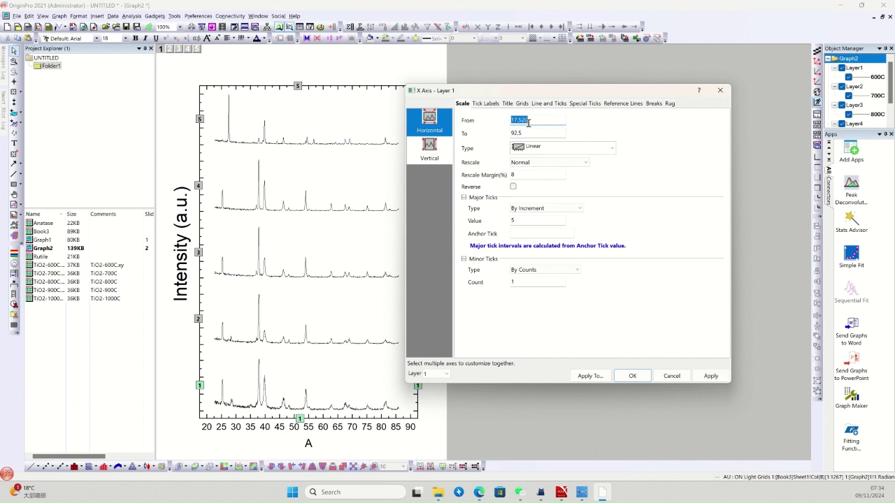
left_click(528, 123)
left_click_drag(533, 120, 472, 130)
type("20")
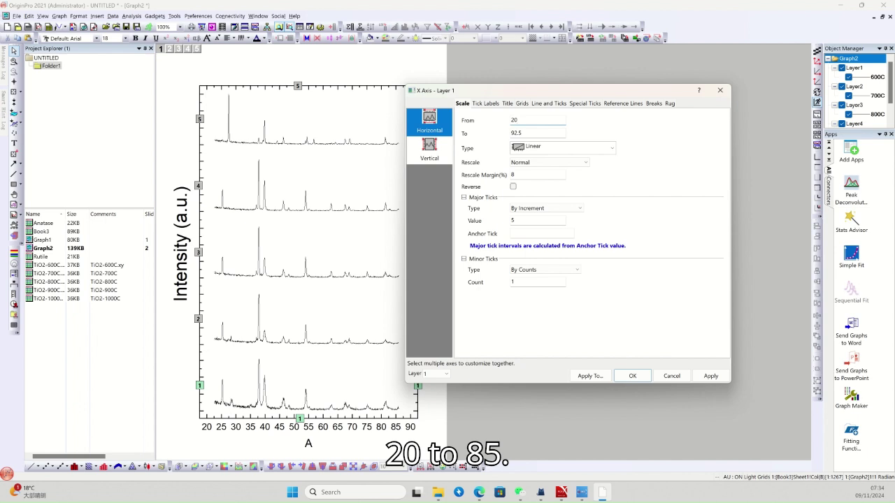
key("Tab")
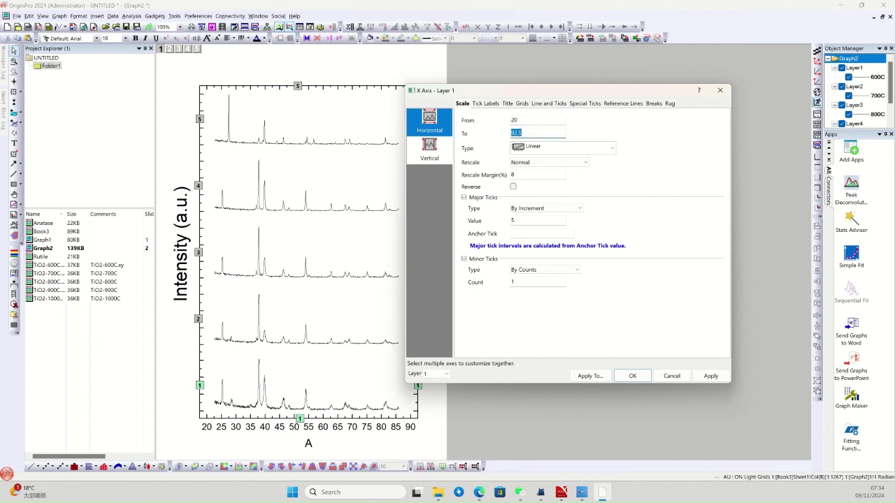
type("85")
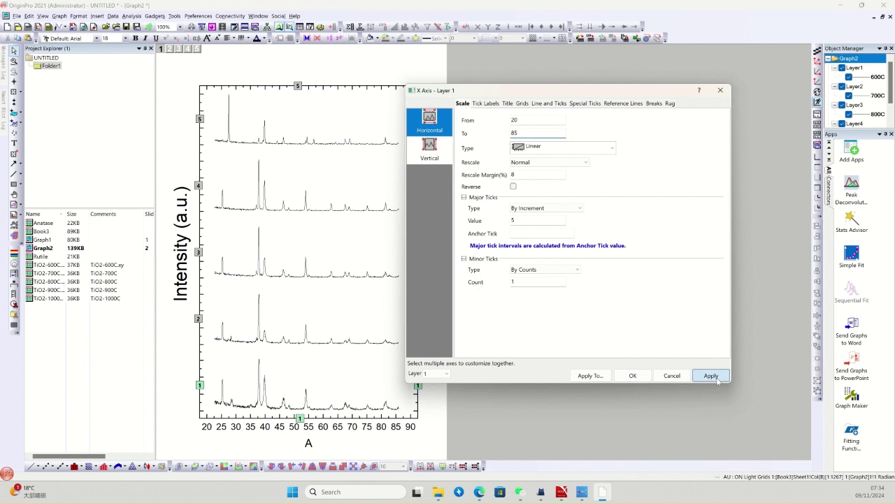
left_click(632, 375)
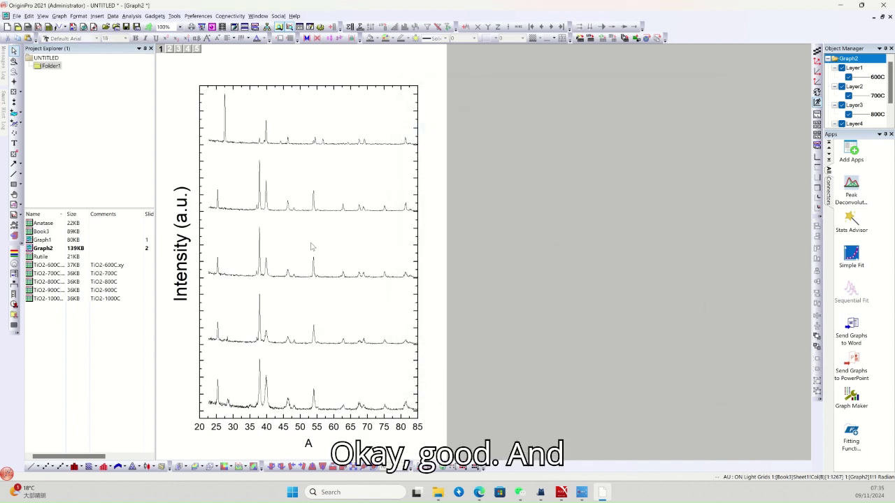
- Change the start value of the X-axis scale to 22
left_click(215, 428)
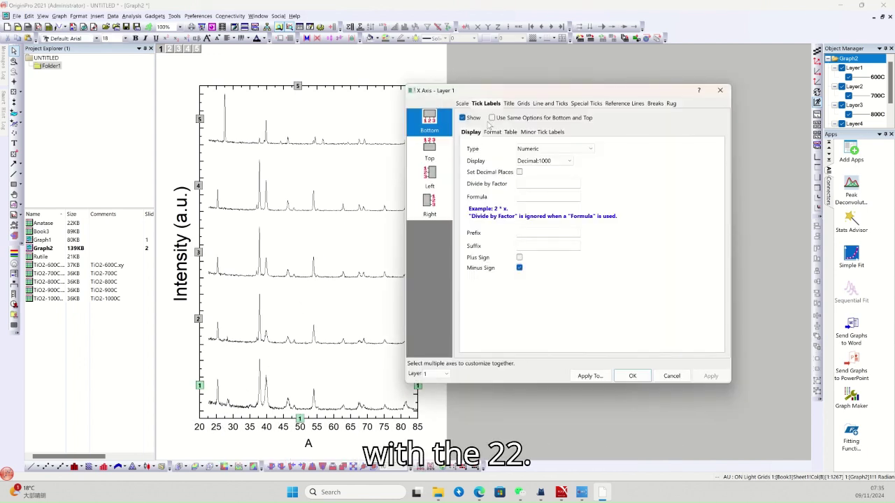
left_click(467, 104)
double_click(536, 121)
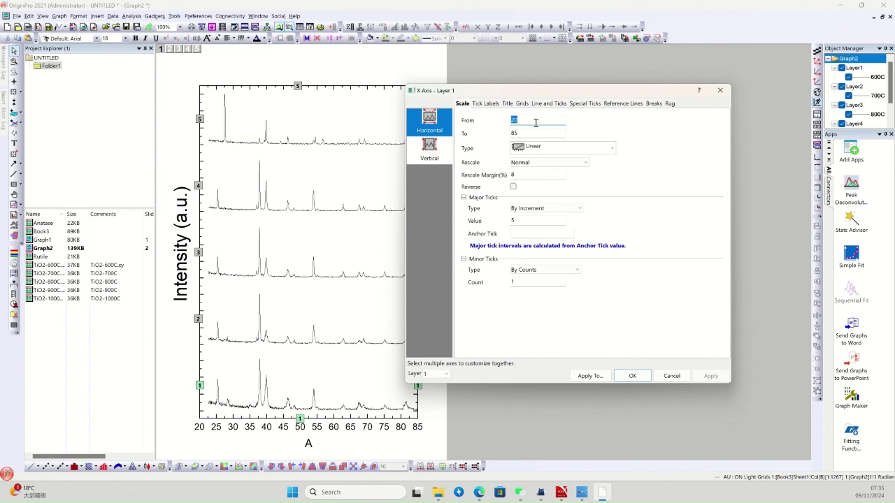
type("22")
key("Return")
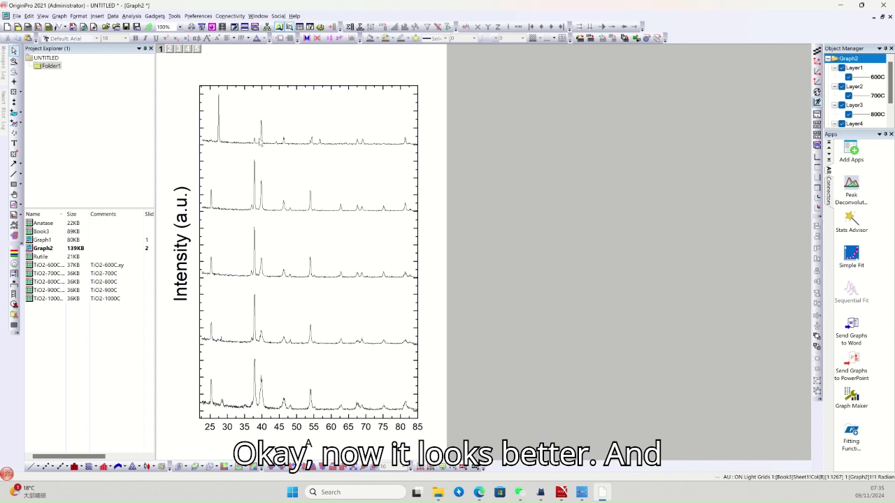
- Expand all layers in Plot Details and set the line width of the Layer1 and Layer2 plots to 3
double_click(260, 142)
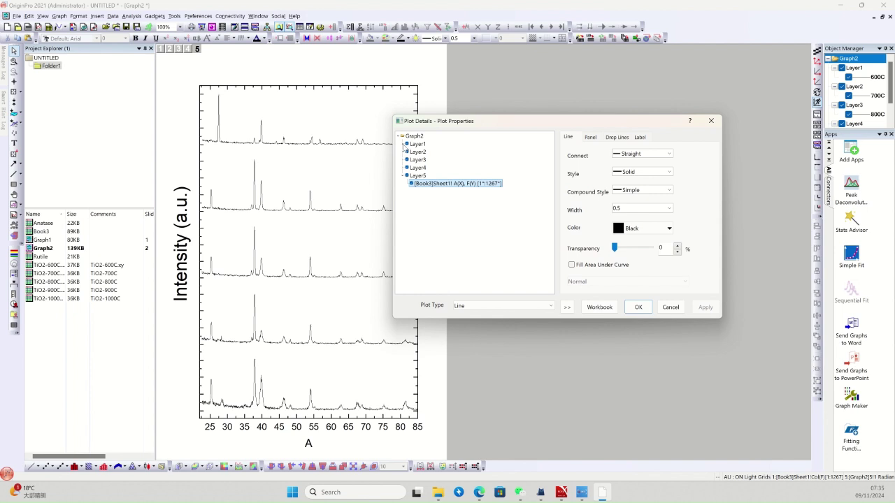
left_click(403, 144)
left_click(403, 159)
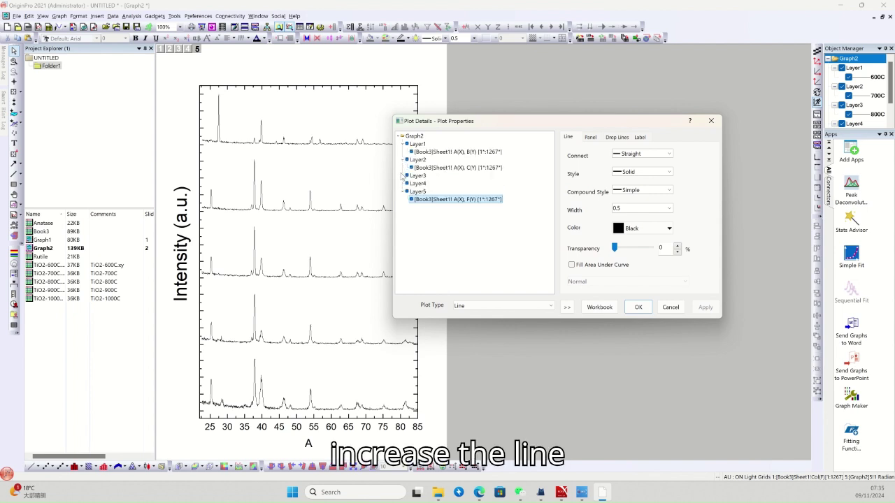
left_click(403, 175)
left_click(404, 192)
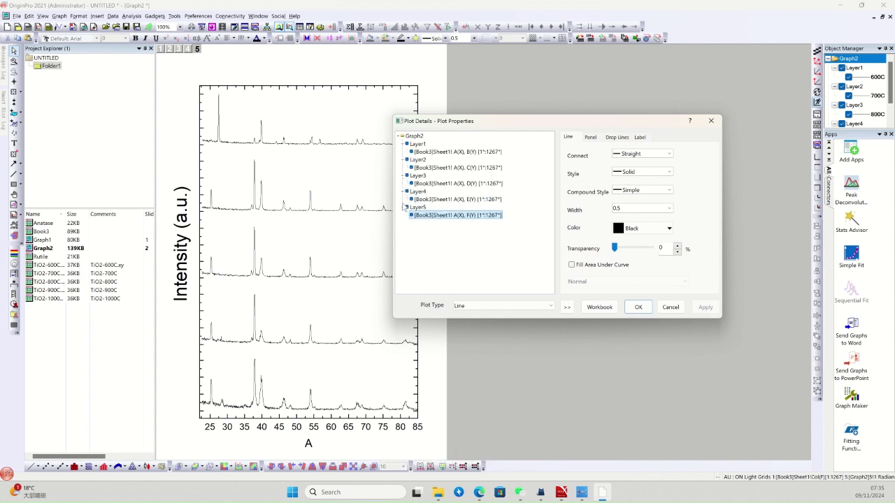
left_click(489, 152)
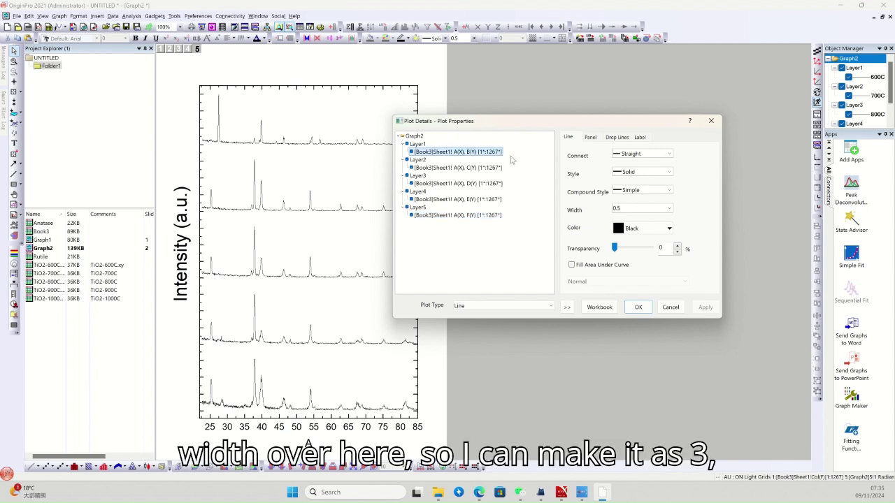
double_click(623, 208)
type("3")
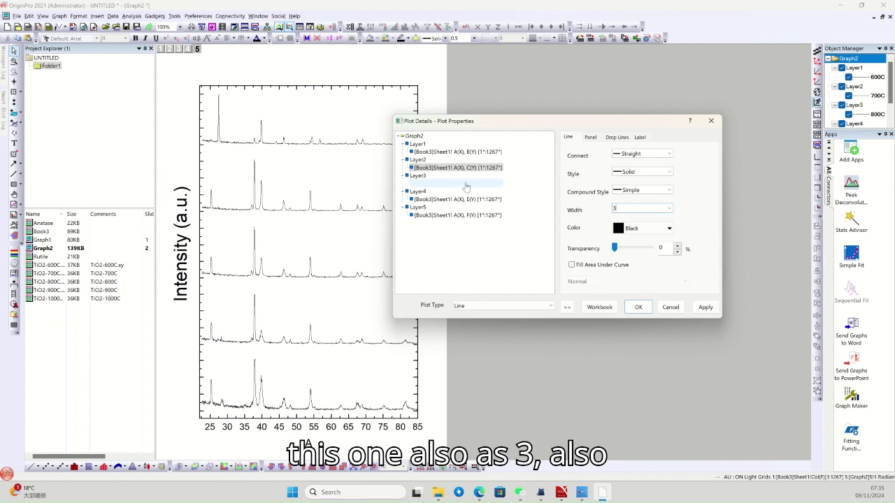
- Set the line width of the Layer3, Layer4 and Layer5 plots to 3 and apply the changes
left_click(458, 183)
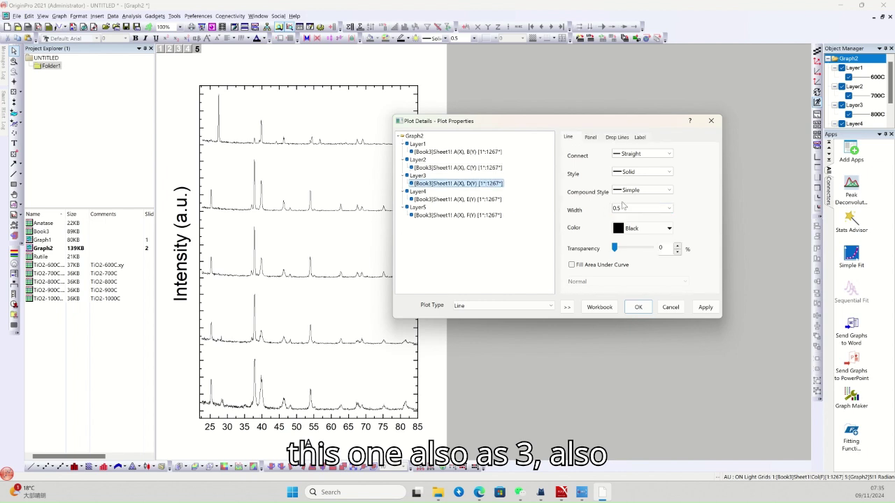
left_click(481, 199)
double_click(637, 209)
type("3")
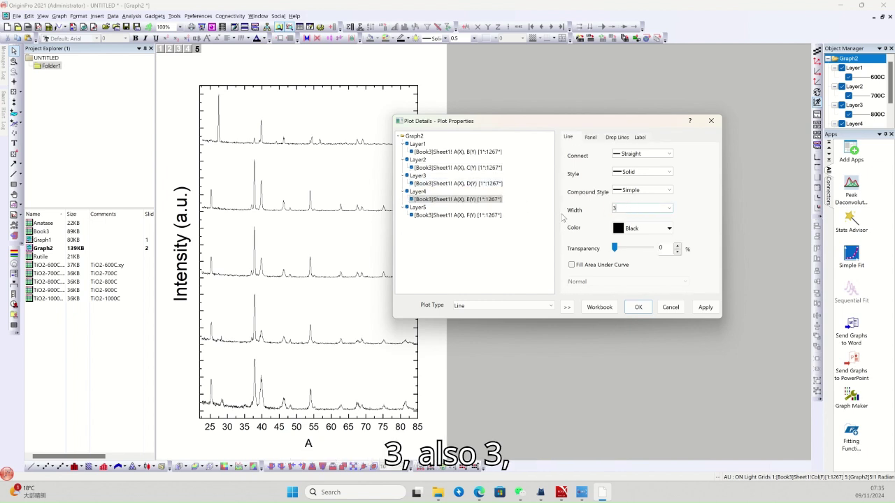
left_click(485, 215)
double_click(638, 209)
type("3")
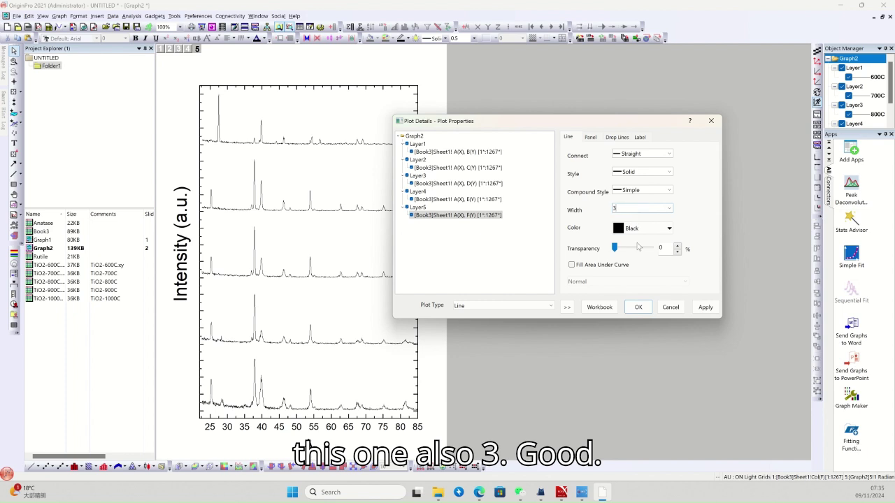
left_click(705, 307)
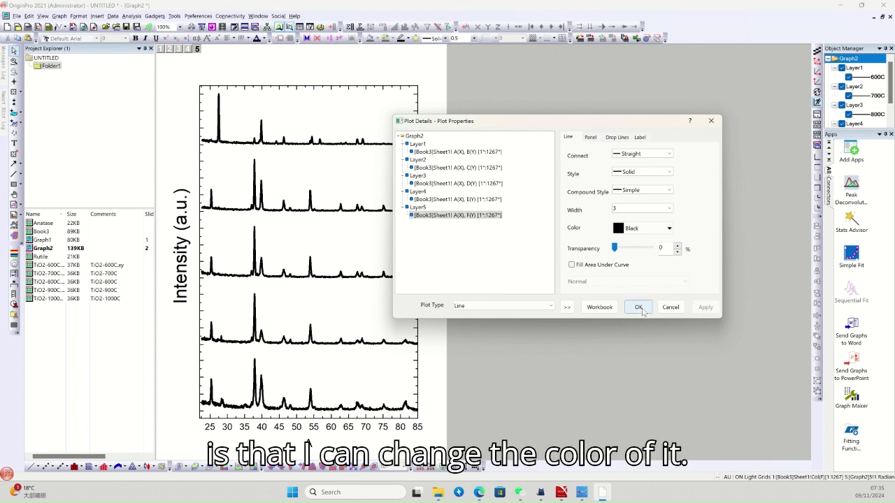
- Set the line color of the Layer2 plot (column C) to Red and apply it
left_click(449, 153)
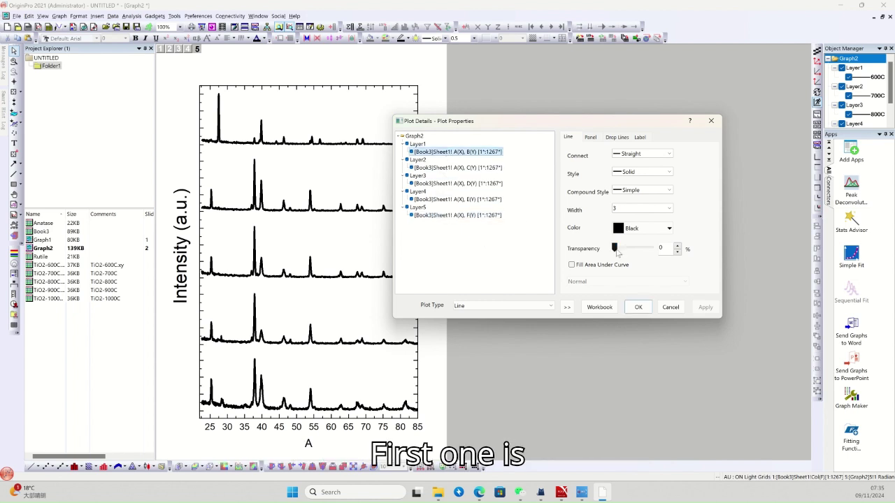
left_click(492, 169)
left_click(640, 231)
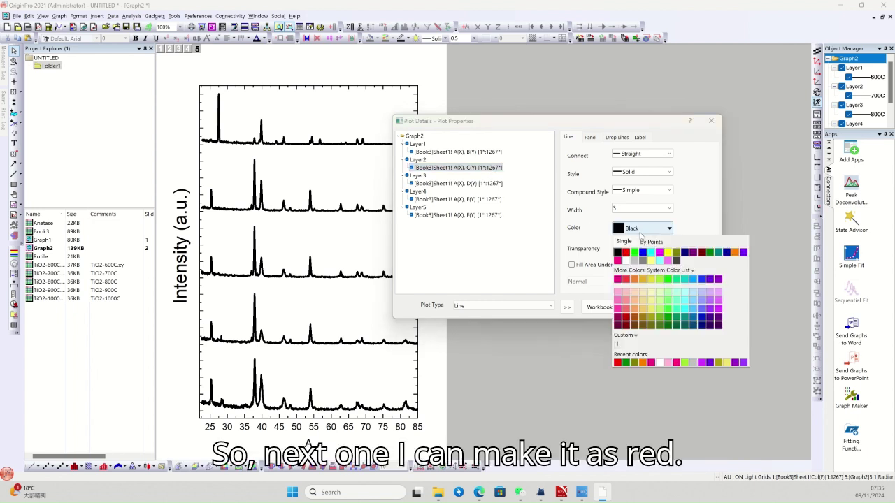
left_click(626, 252)
left_click(706, 307)
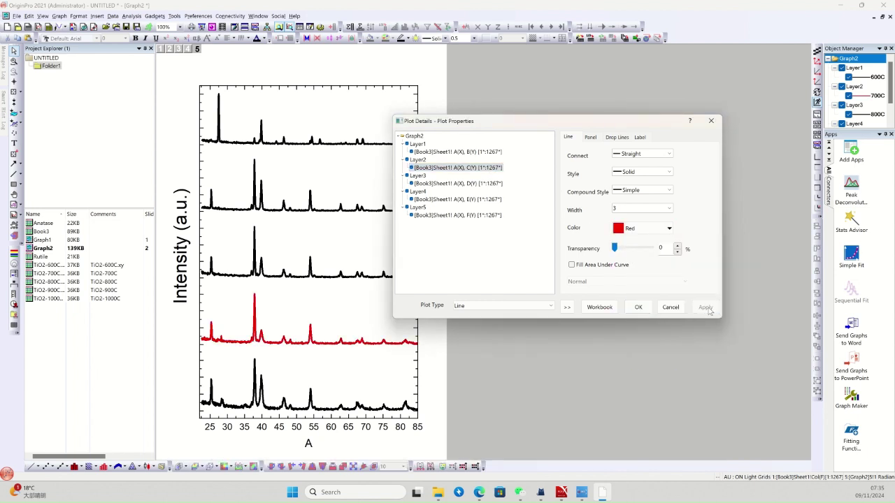
- Set the line color of the Layer3 plot (column D) to Blue and apply it
left_click(485, 184)
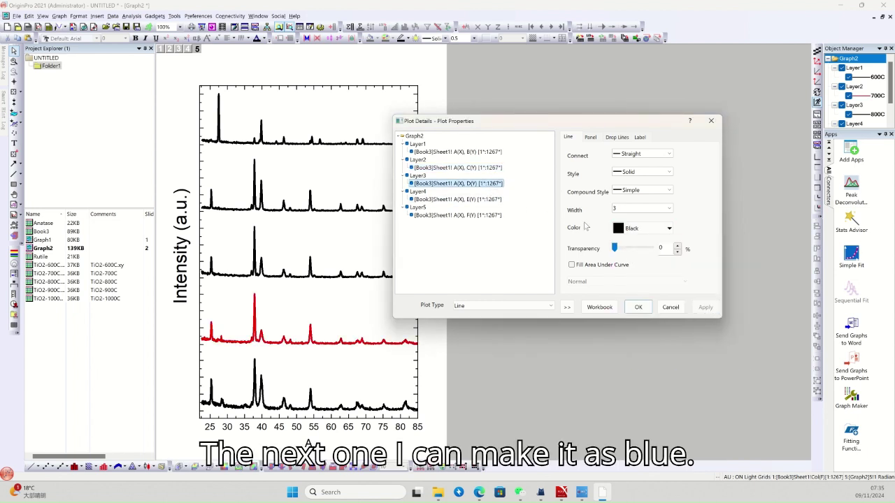
left_click(640, 230)
left_click(645, 253)
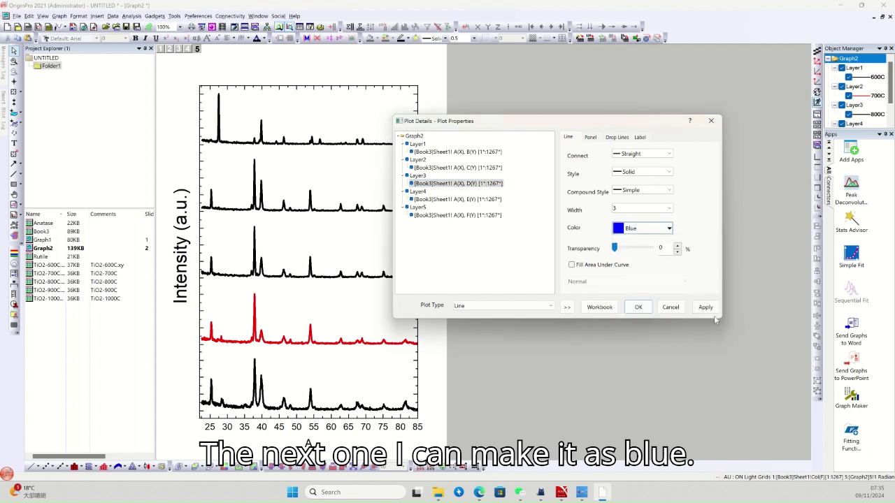
left_click(705, 307)
- Set the line color of the Layer4 plot (column E) to Olive and apply it
left_click(489, 200)
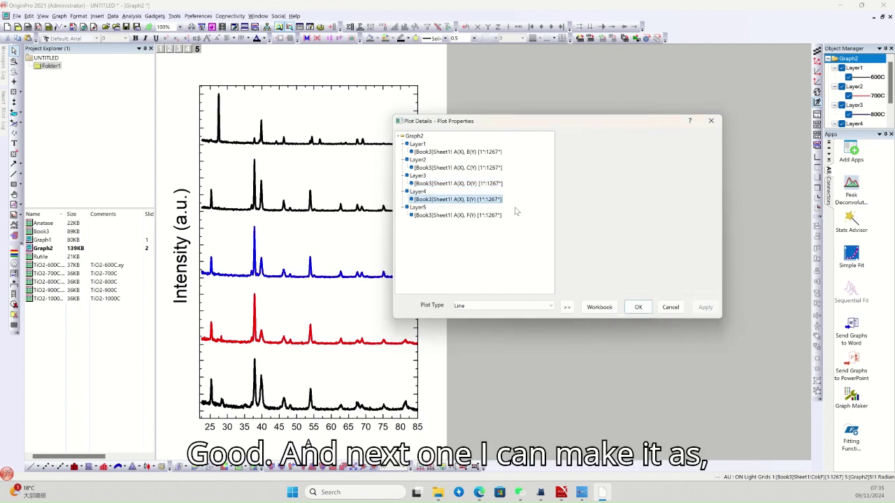
left_click(641, 229)
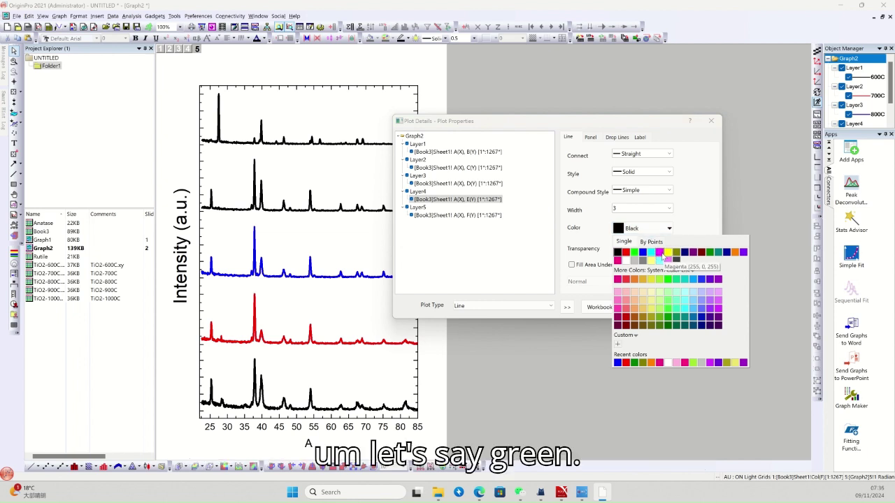
left_click(709, 253)
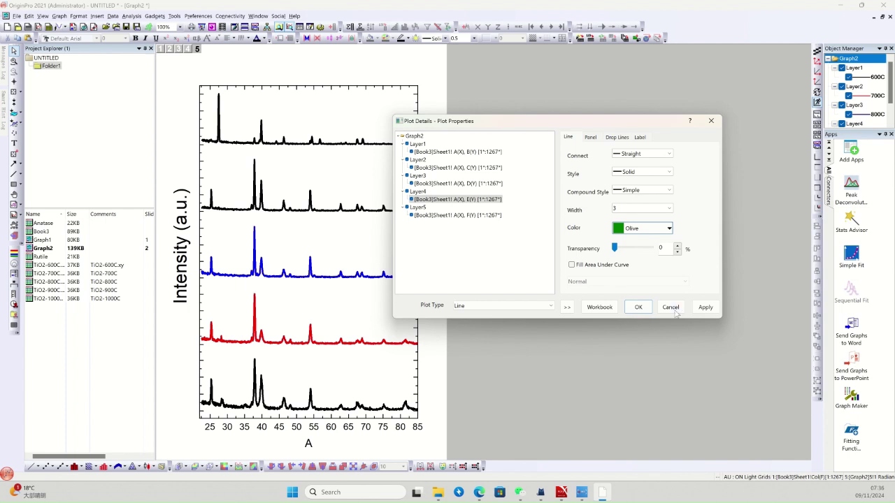
left_click(704, 308)
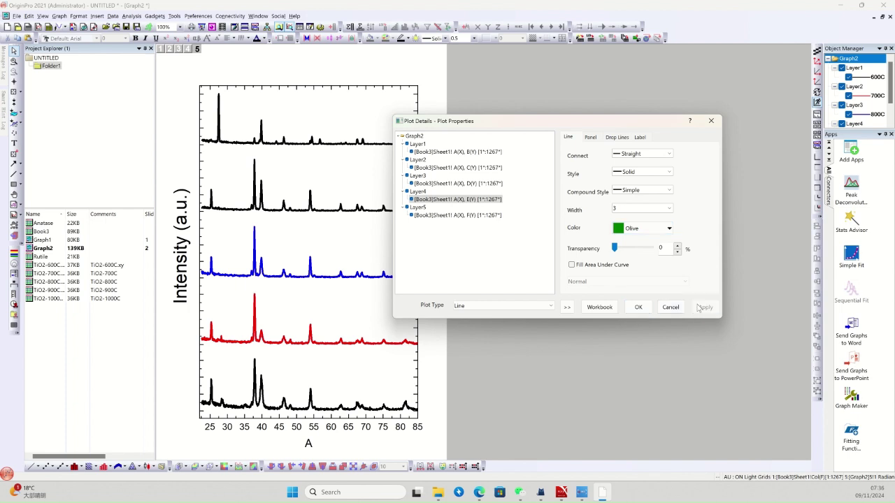
- Set the line color of the Layer5 plot (column F) to Orange, apply it and close the plot properties
left_click(491, 217)
left_click(657, 228)
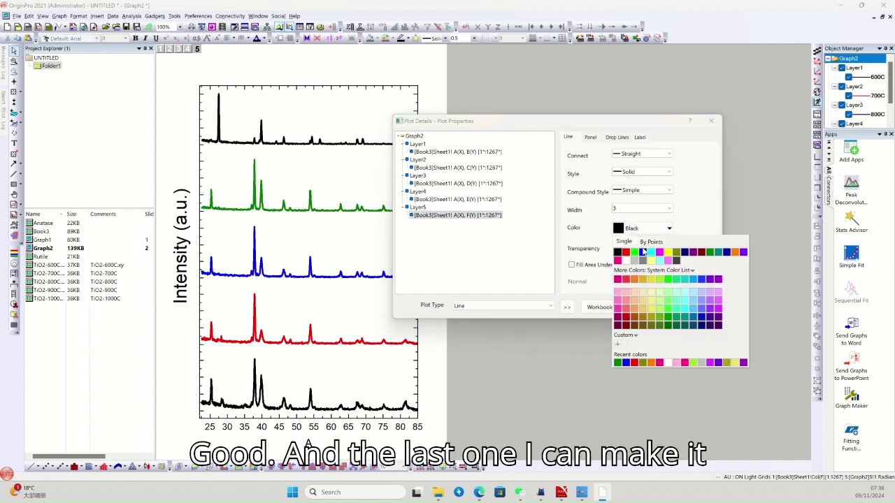
left_click(735, 253)
left_click(704, 308)
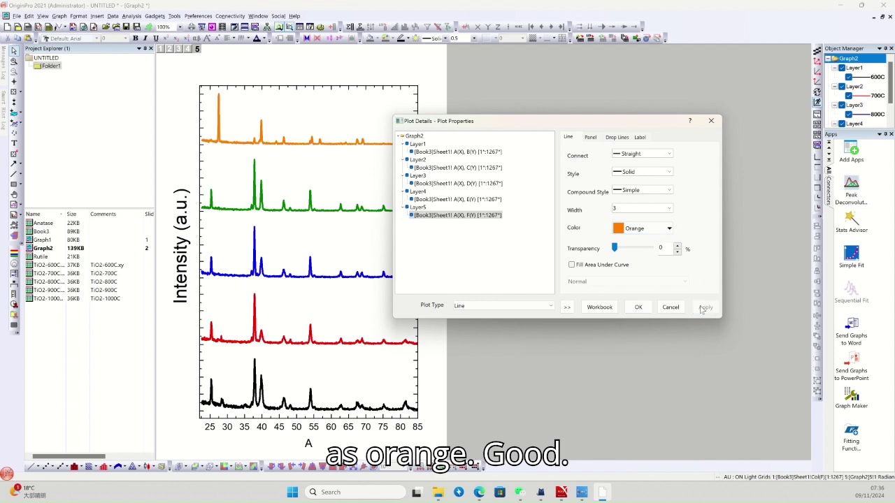
left_click(638, 307)
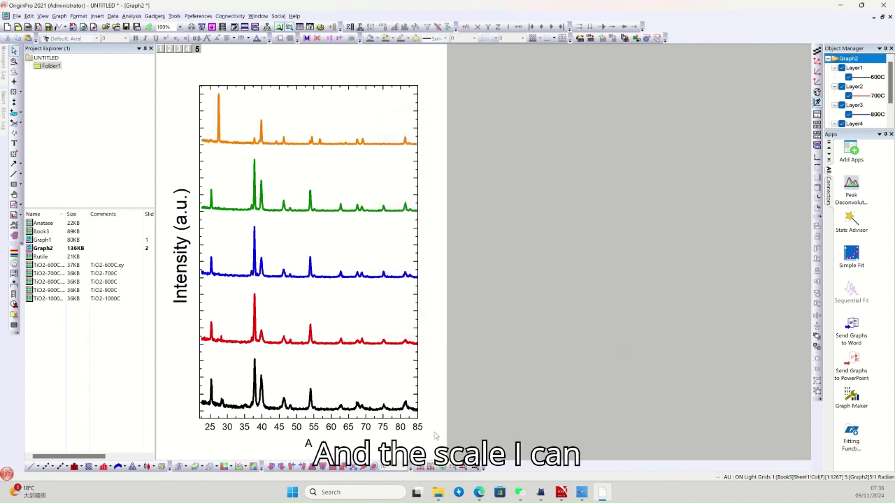
- Set the font size of the X-axis tick labels to 26
left_click(412, 438)
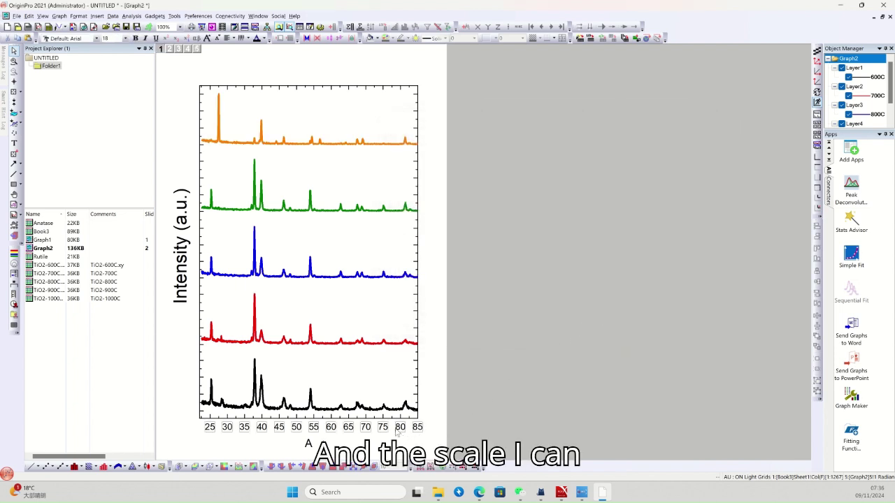
left_click(116, 40)
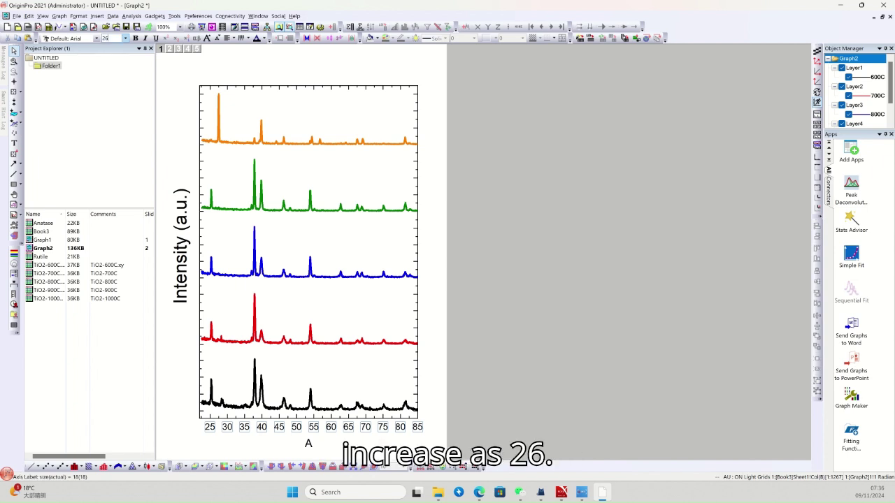
type("26")
key("Return")
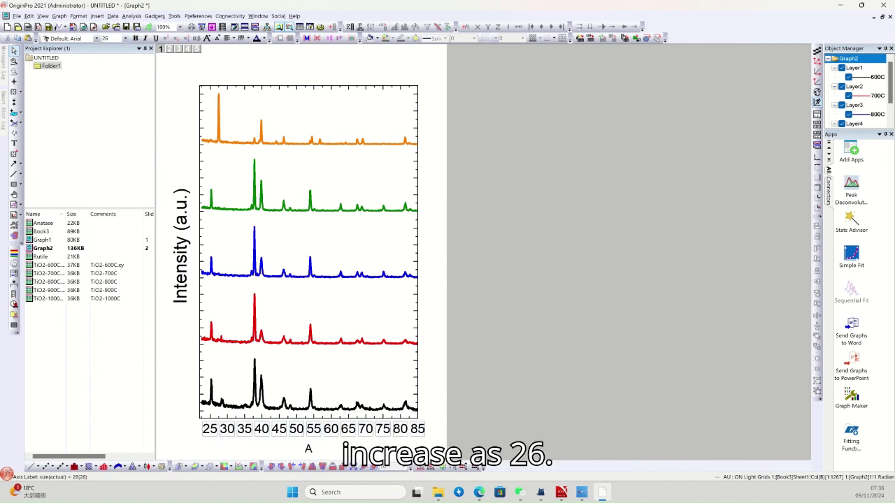
- Set the X-axis major tick increment to 10 and confirm the axis settings
double_click(367, 431)
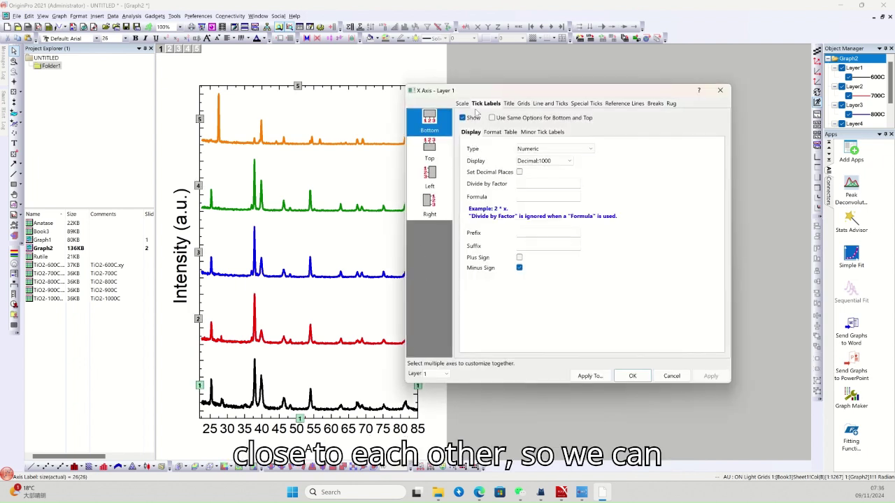
left_click(465, 105)
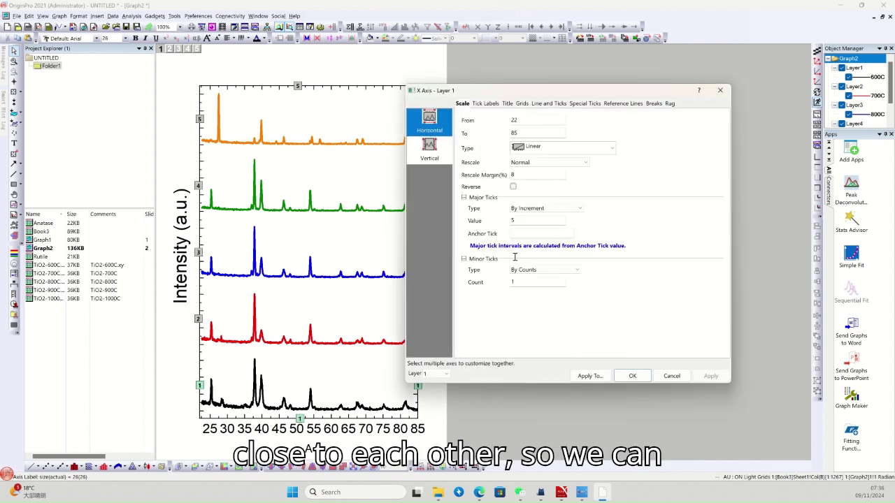
double_click(529, 221)
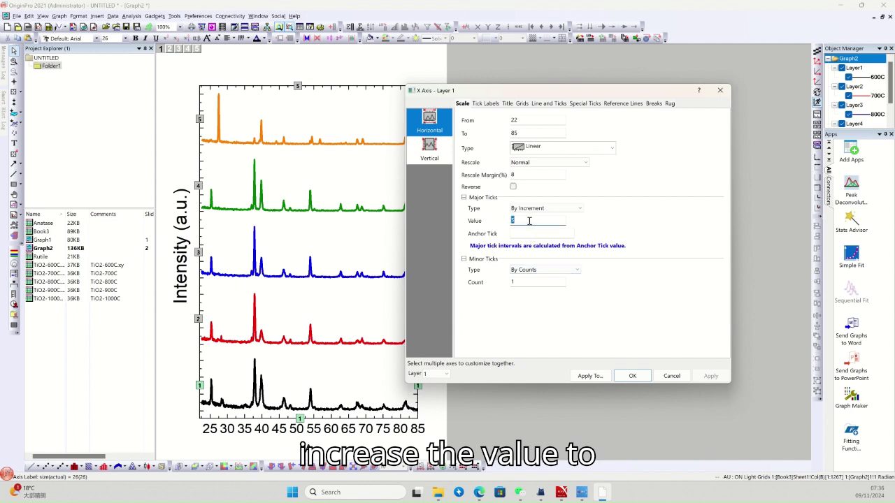
type("10")
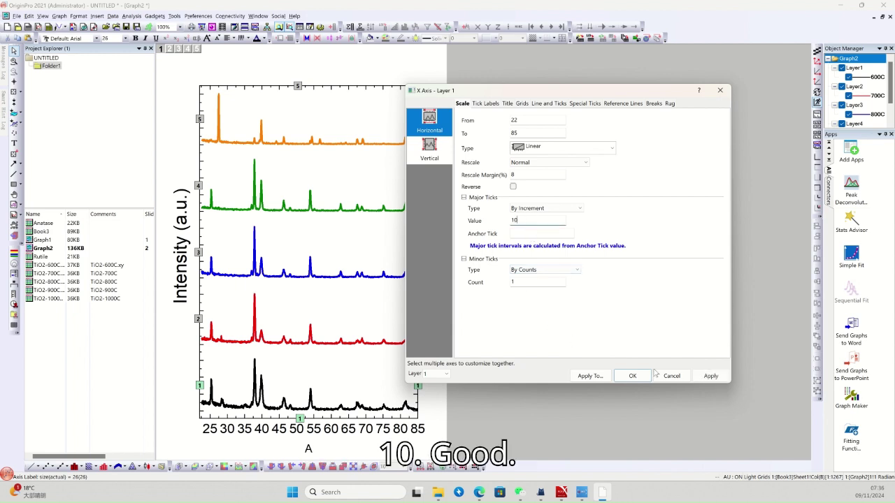
left_click(710, 376)
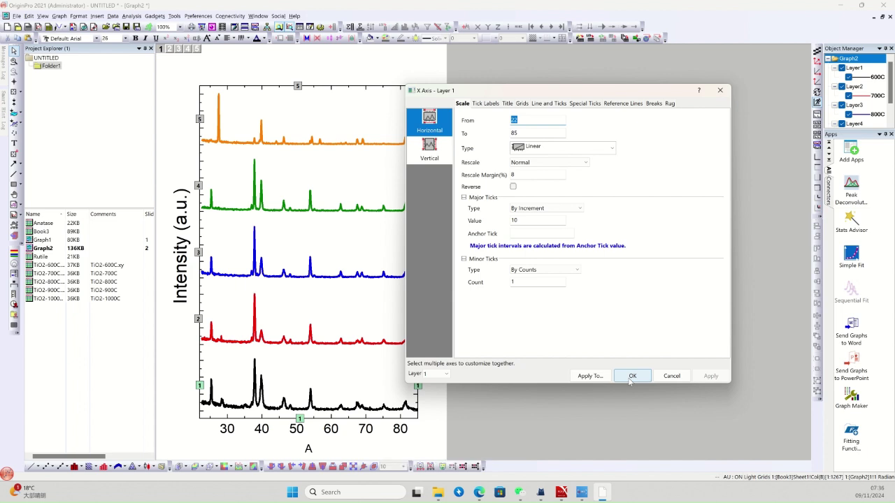
left_click(631, 377)
- Replace the X-axis title with "2 theta (degree)"
double_click(308, 448)
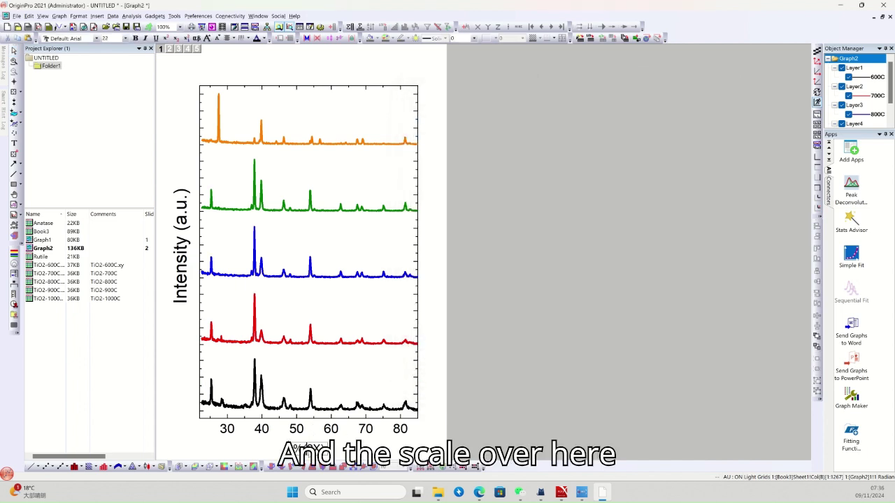
double_click(308, 449)
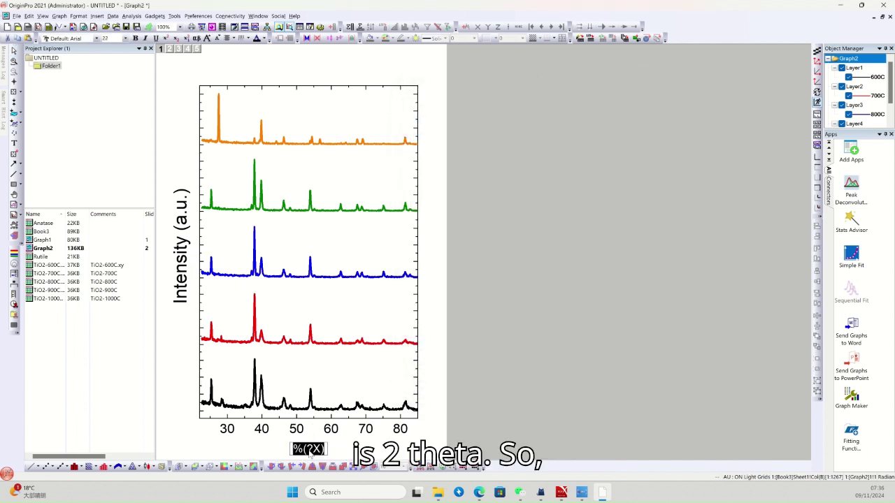
type("2")
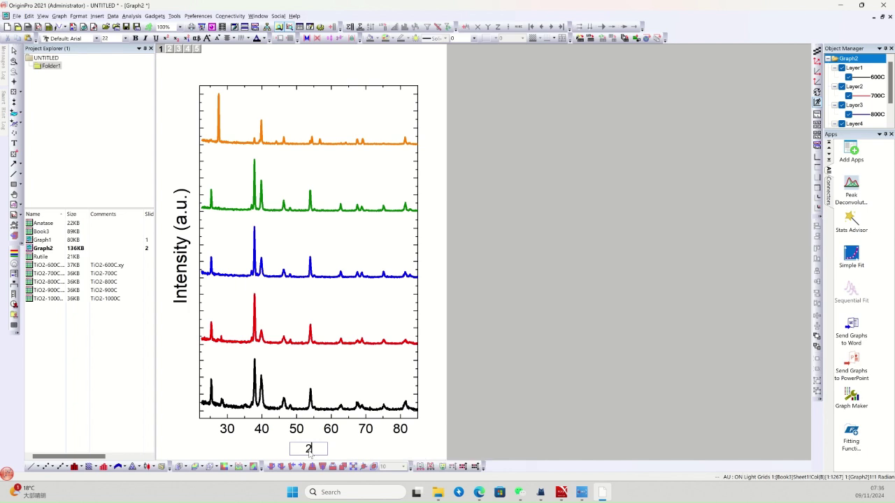
type(" theta")
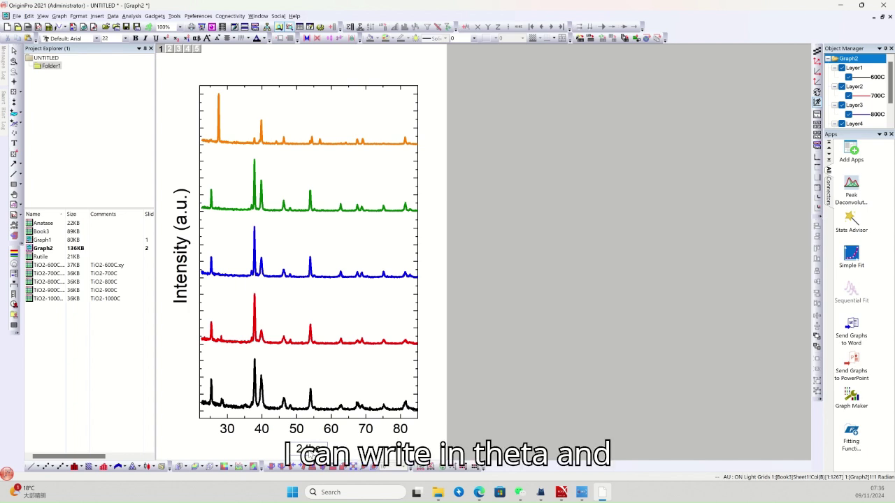
type(" ()")
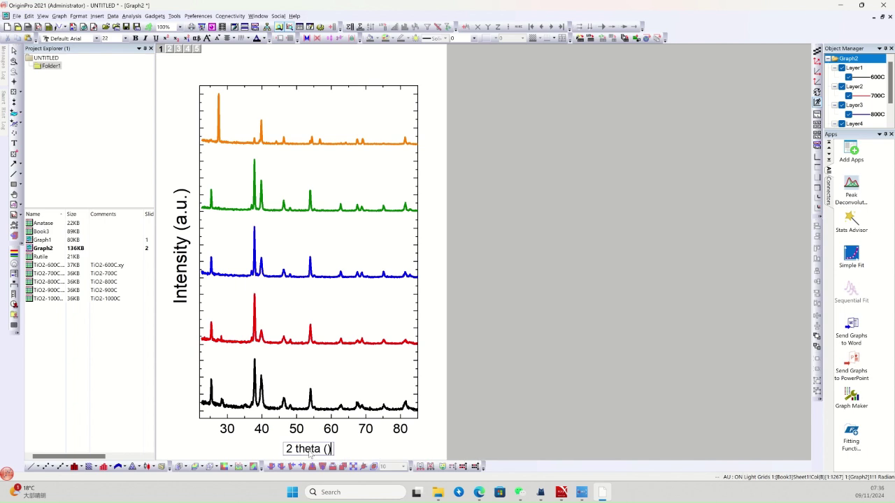
key("Left")
type("degre")
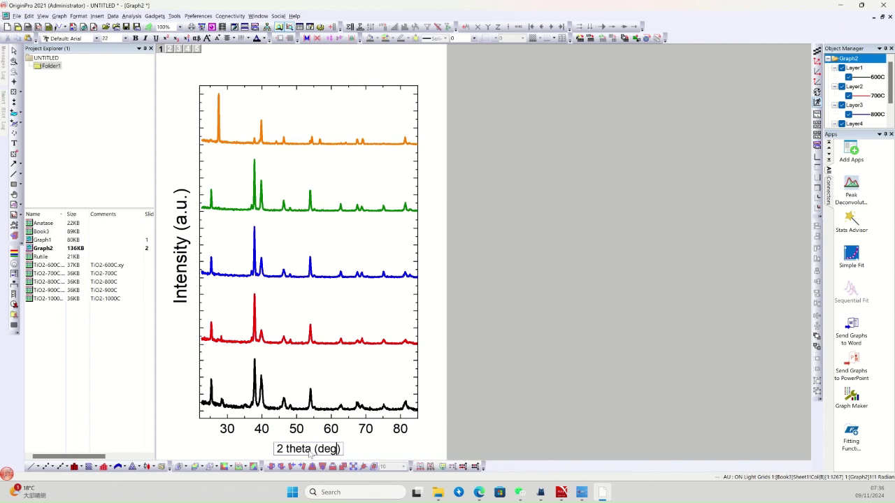
type("e")
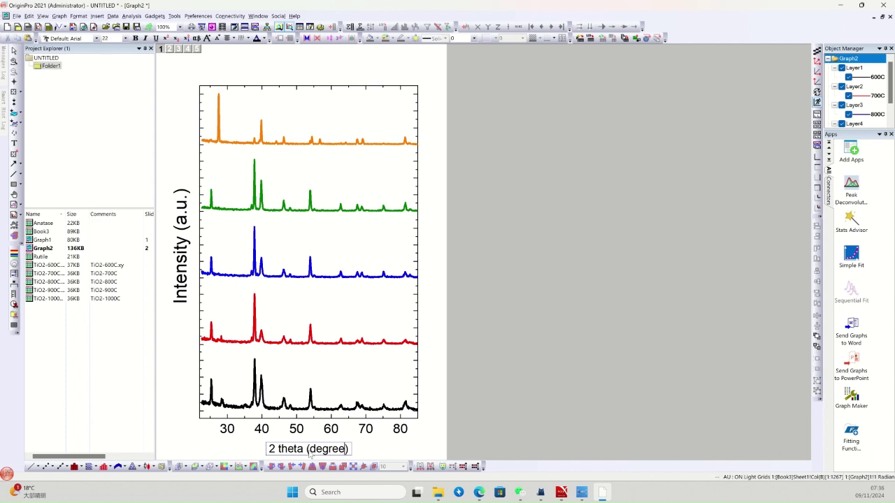
- Enlarge the font of the whole X-axis title and move it slightly up, closer to the tick labels
key("ctrl+a")
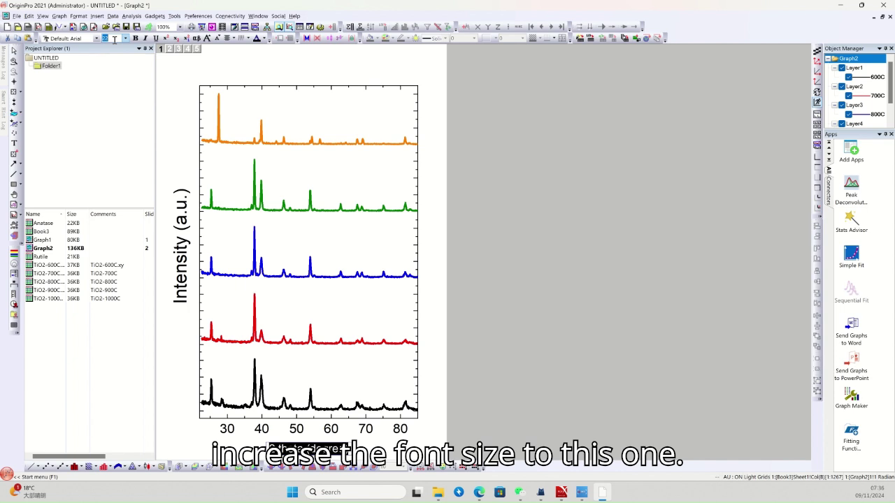
key("Return")
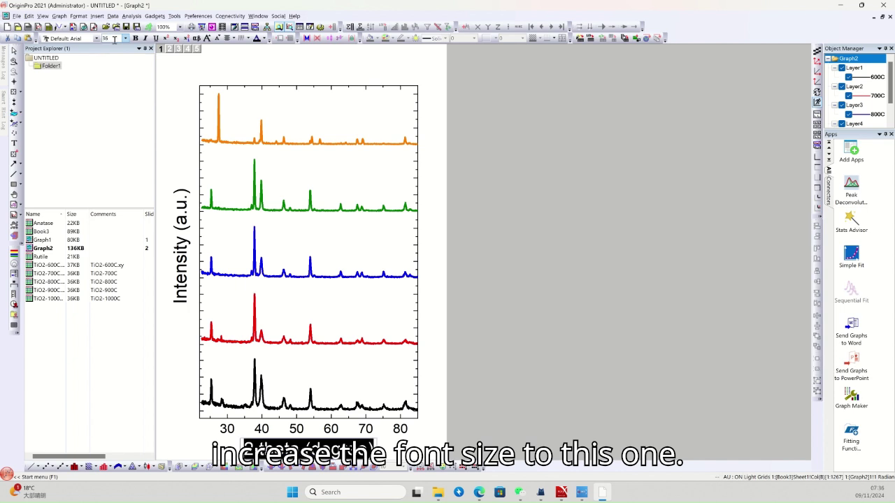
left_click(473, 276)
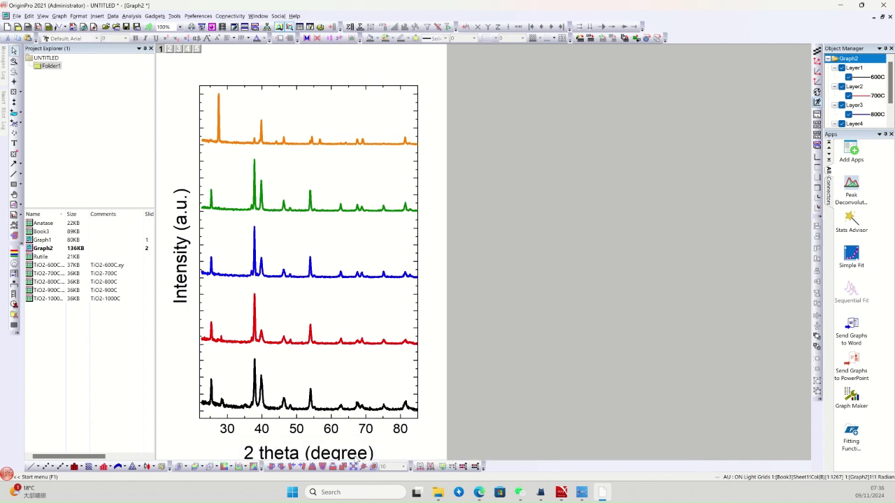
left_click_drag(357, 454, 358, 449)
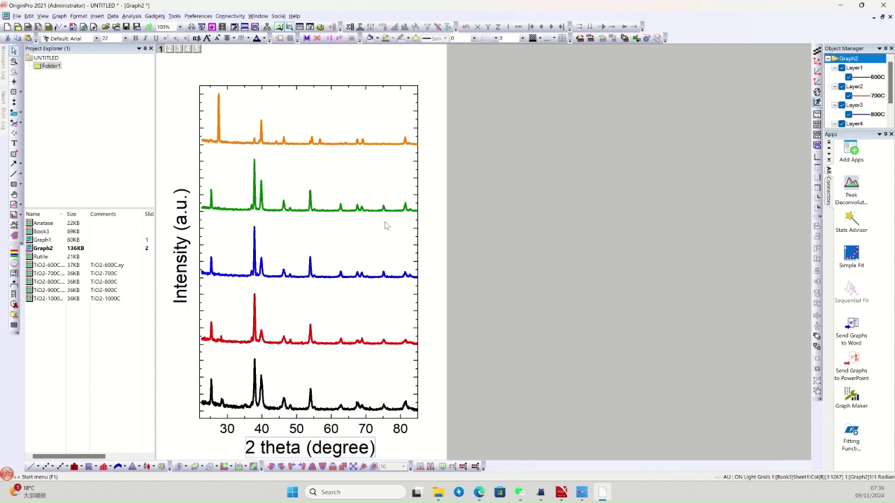
- Examine the page display, layer and legend settings of the graph and the size settings of Layer1
double_click(352, 73)
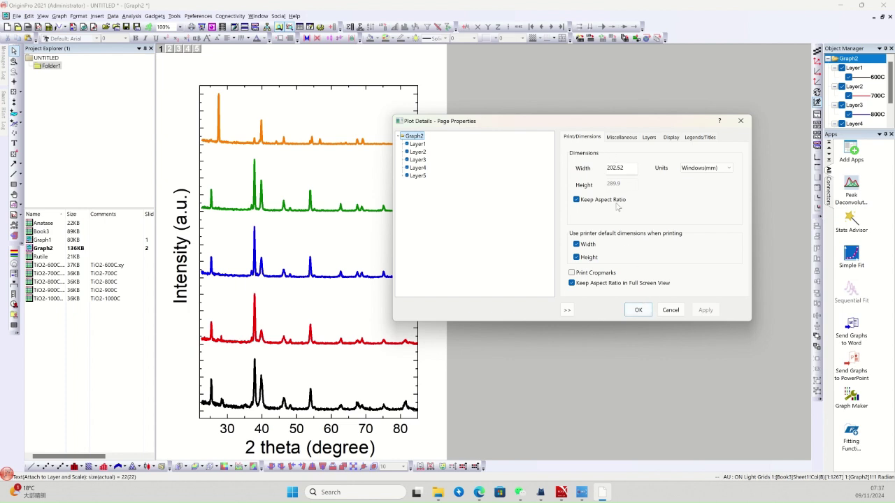
left_click(647, 142)
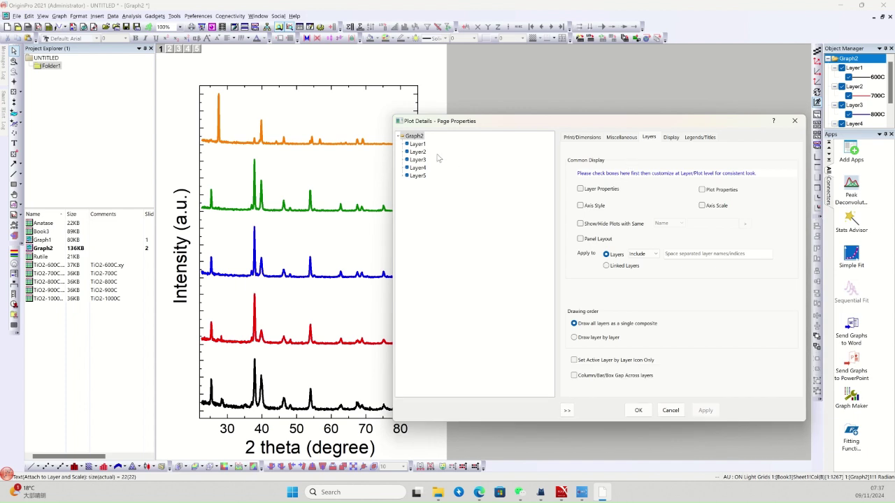
left_click(416, 145)
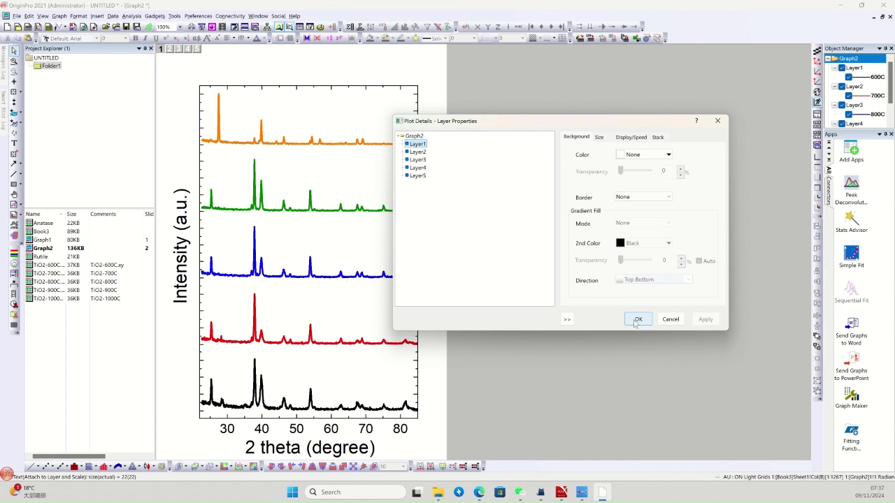
left_click(415, 136)
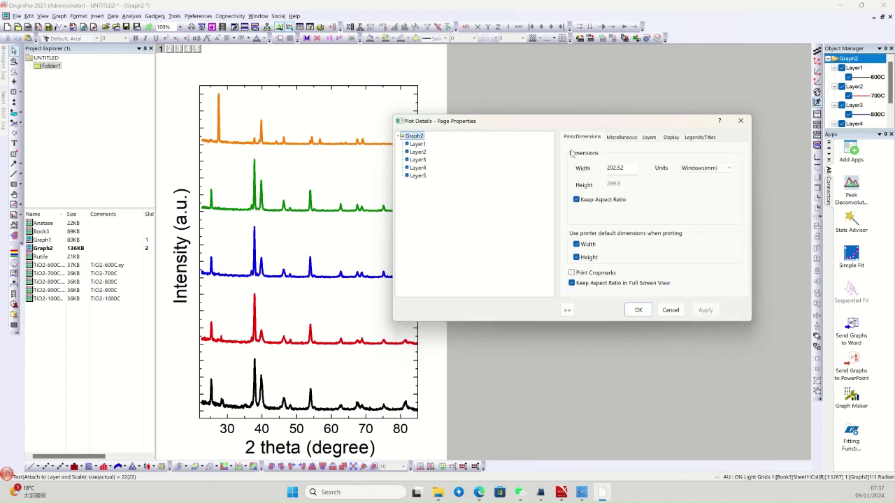
left_click(670, 138)
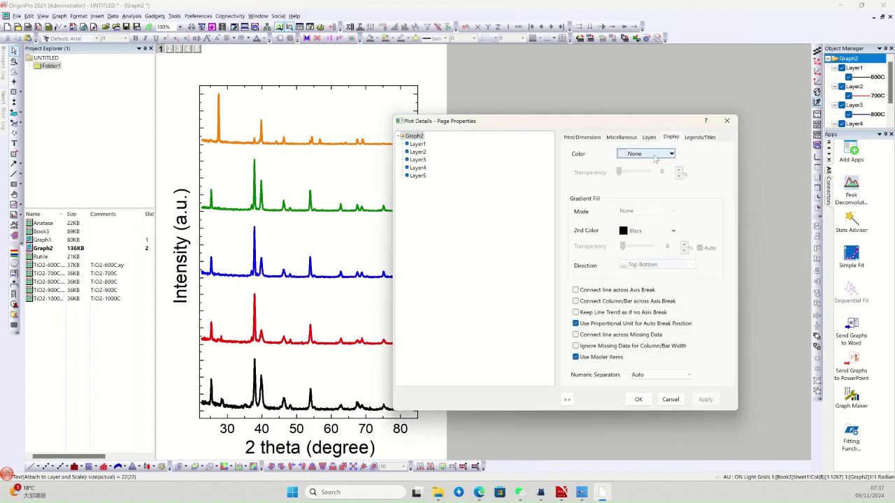
left_click(622, 139)
left_click(650, 139)
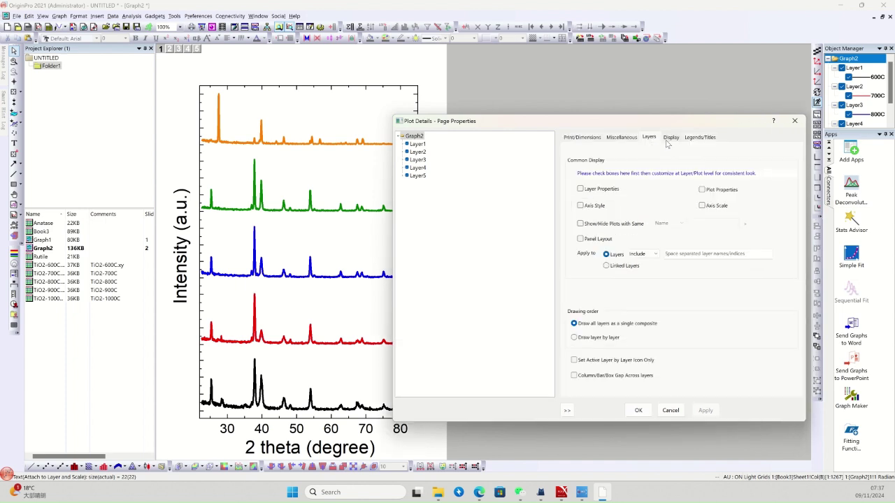
left_click(669, 139)
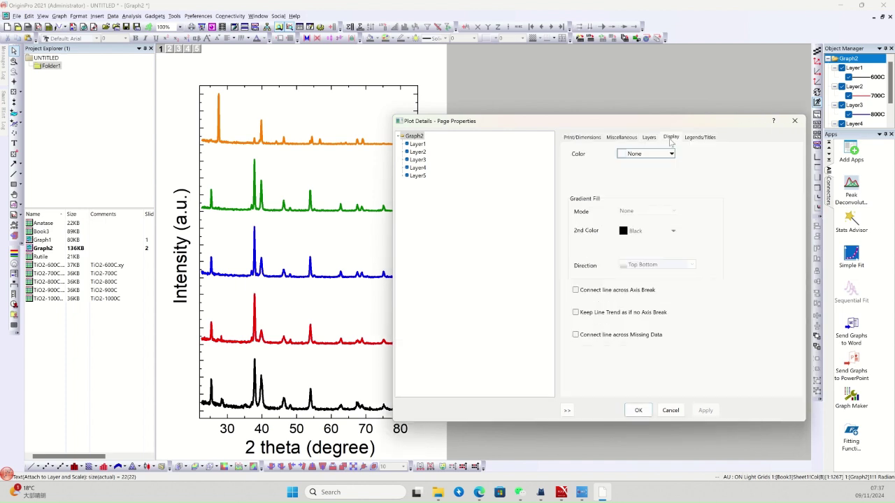
left_click(692, 139)
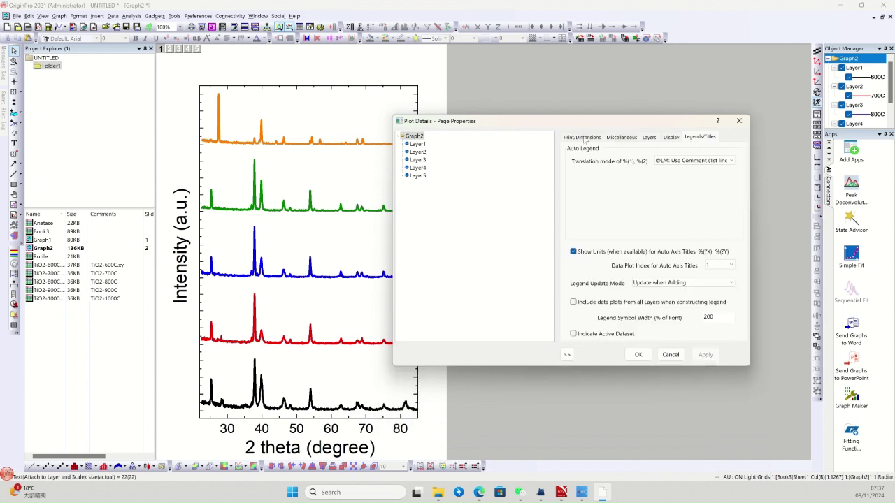
left_click(579, 139)
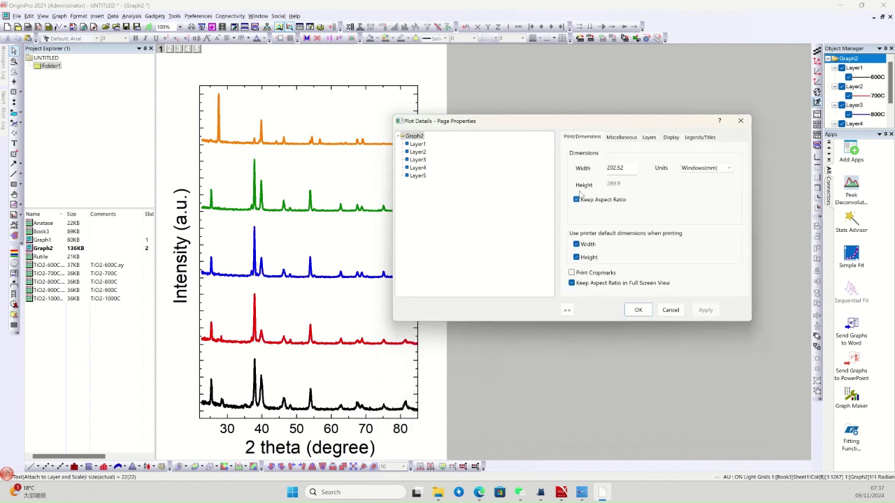
left_click(417, 144)
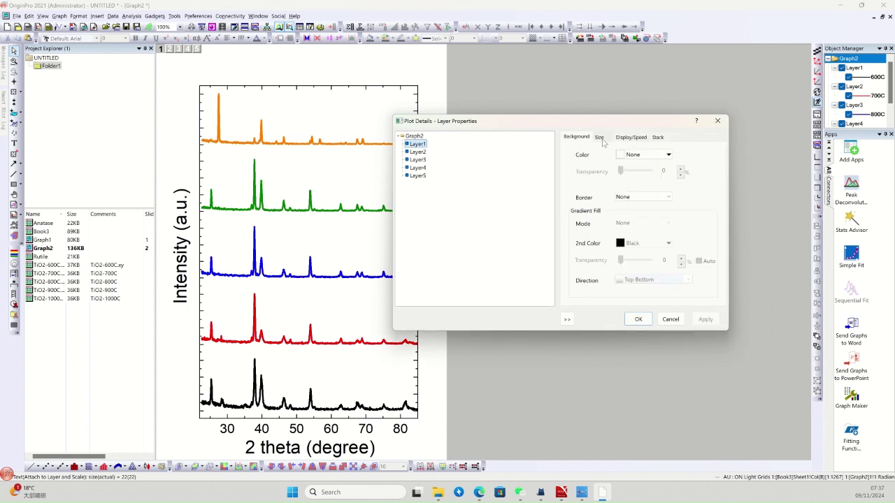
left_click(599, 138)
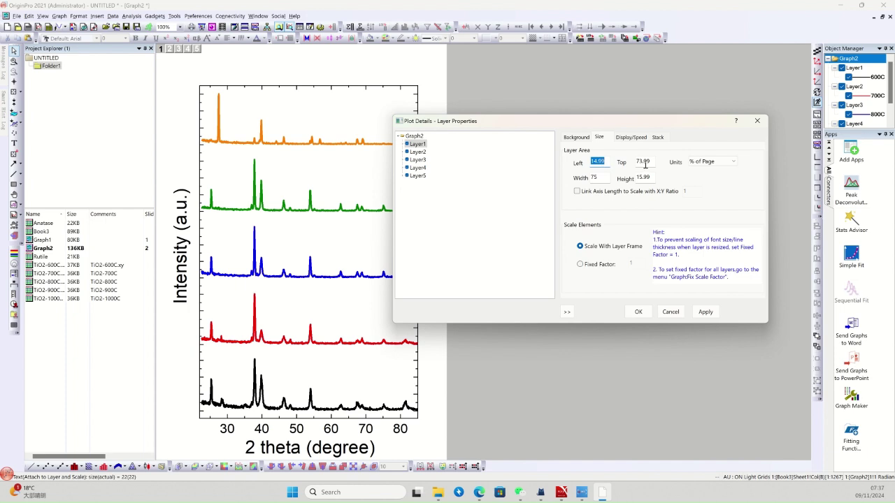
left_click(638, 312)
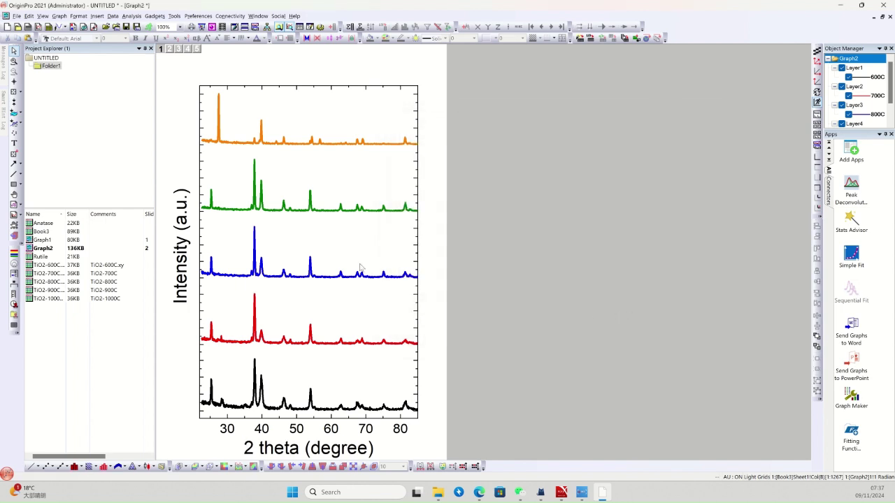
- Set the frame line width to 2 for the layers with the blue, green and orange patterns
left_click(361, 267)
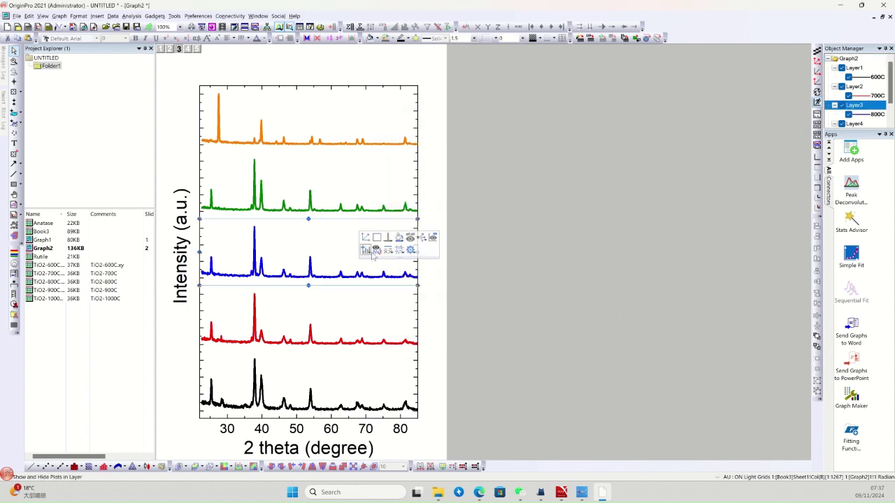
left_click(455, 39)
type("2")
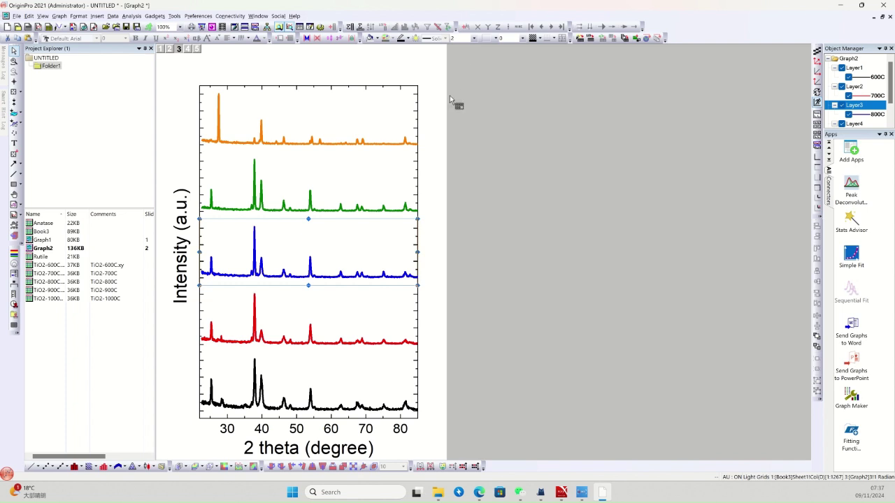
left_click(397, 156)
left_click(458, 39)
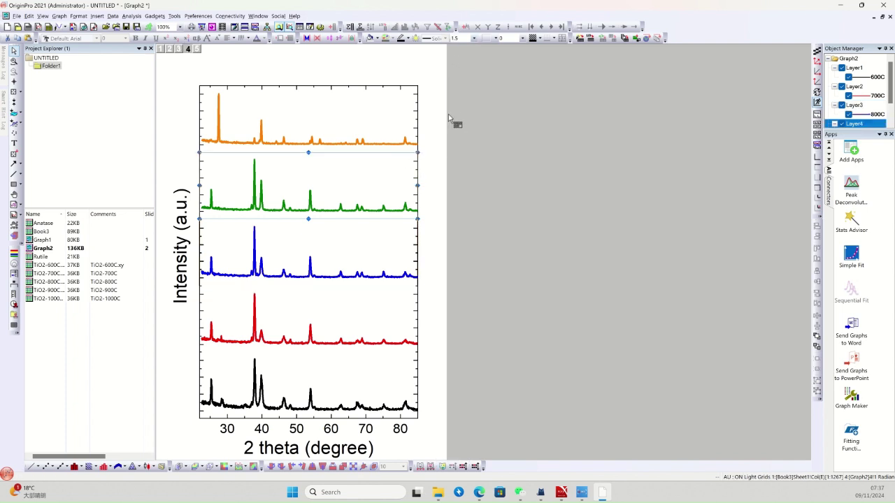
left_click(390, 114)
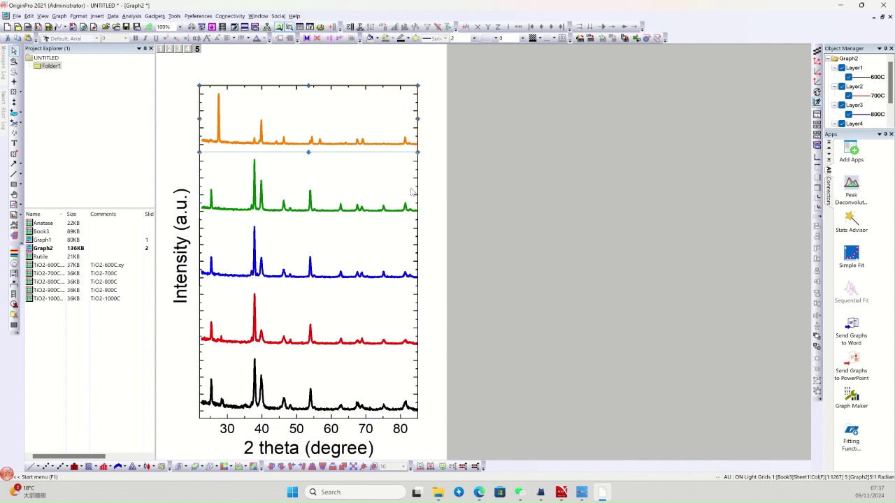
- Set the frame line width to 2 for the layers with the red and black patterns
left_click(404, 290)
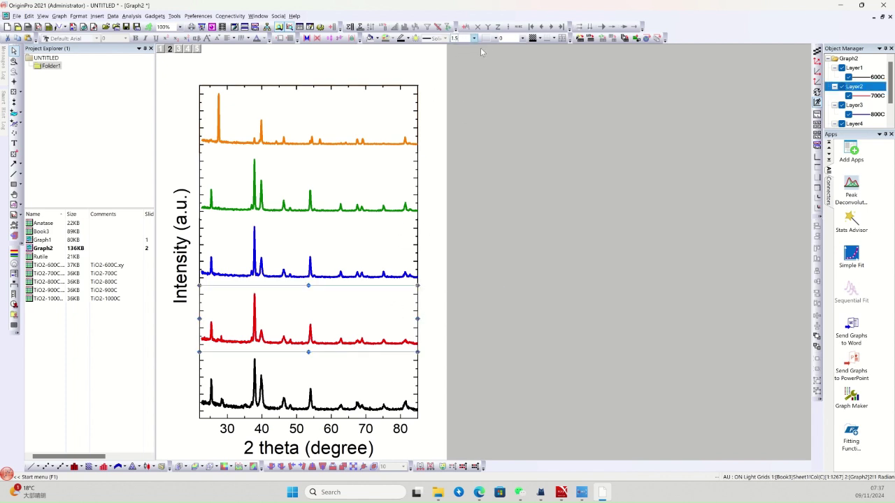
left_click_drag(466, 39, 440, 40)
type("2")
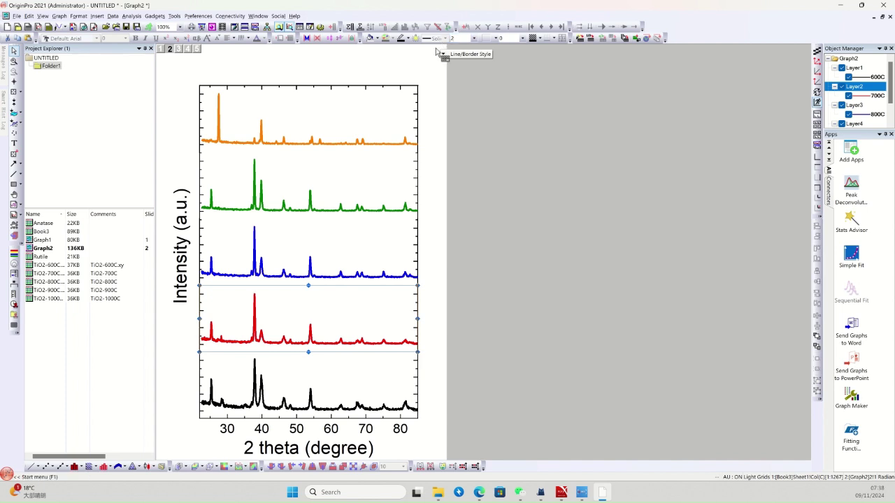
left_click(353, 395)
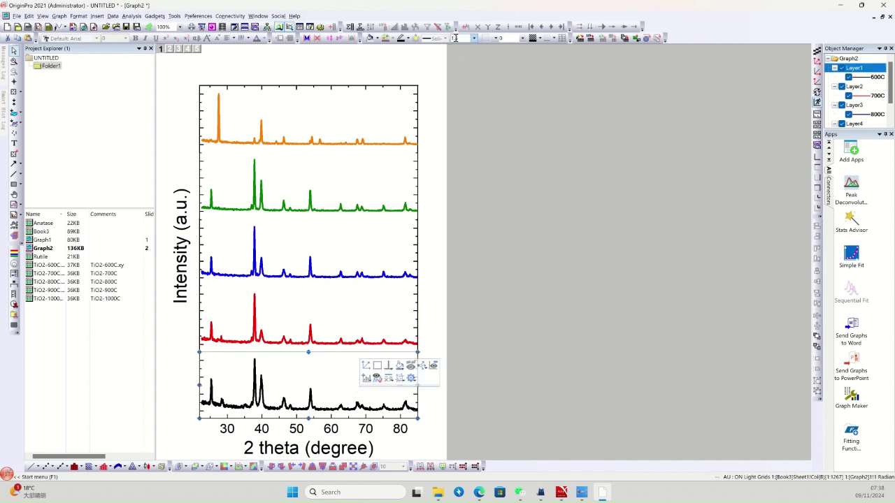
key("Return")
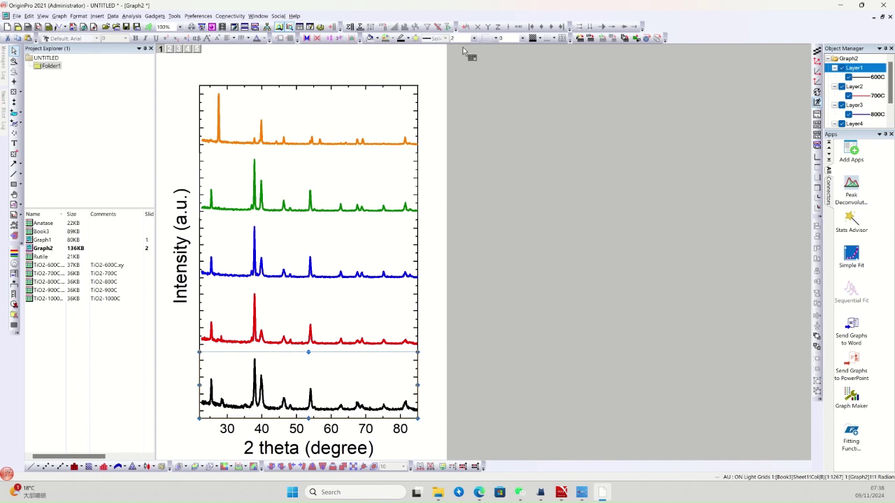
left_click(521, 256)
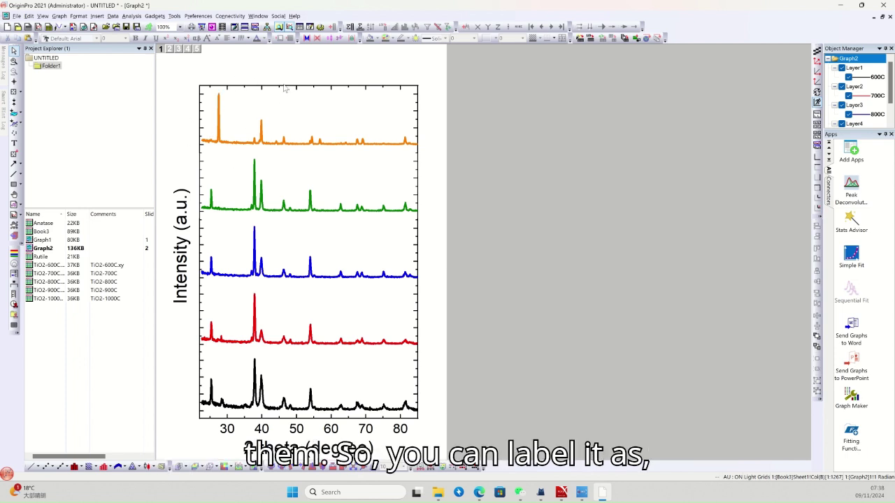
- Add a text label reading "600 C" in the blank area above the stacked plot
right_click(311, 69)
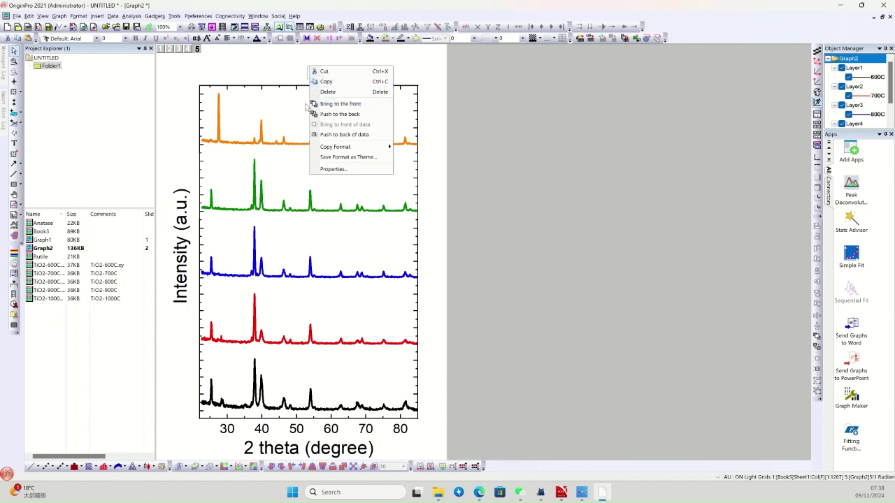
left_click(289, 58)
right_click(289, 60)
left_click(308, 72)
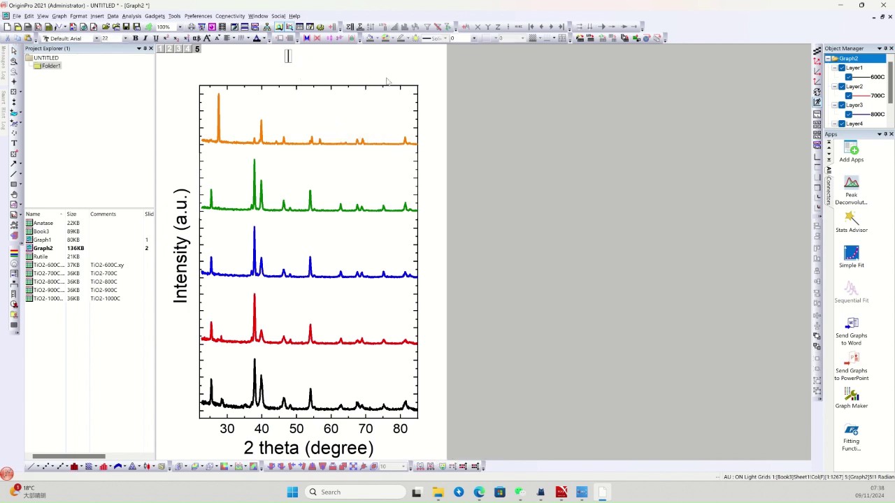
type("600")
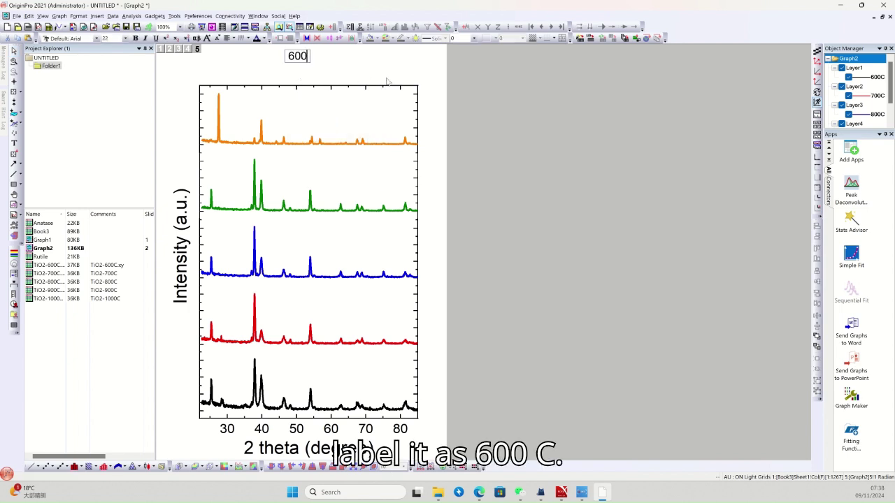
type(" C")
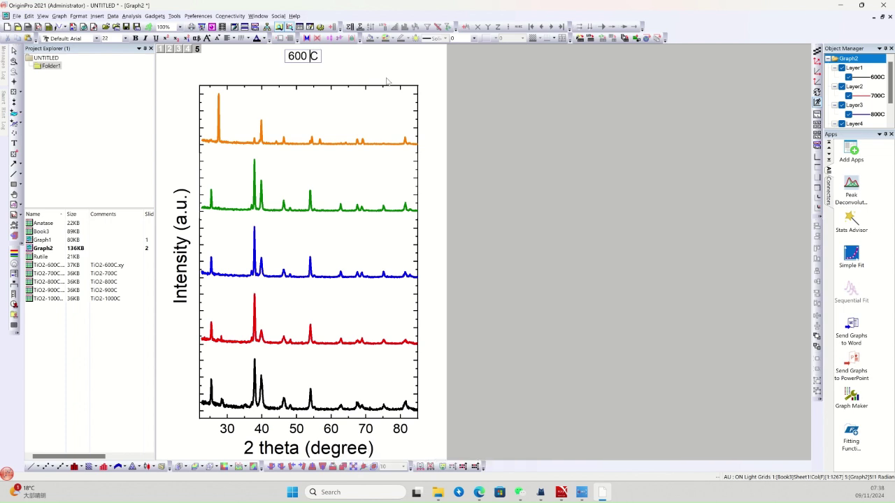
- Insert a superscript "o" before the C in the 600 label and place the label above the right end of the black pattern
type("o")
key("shift+Left")
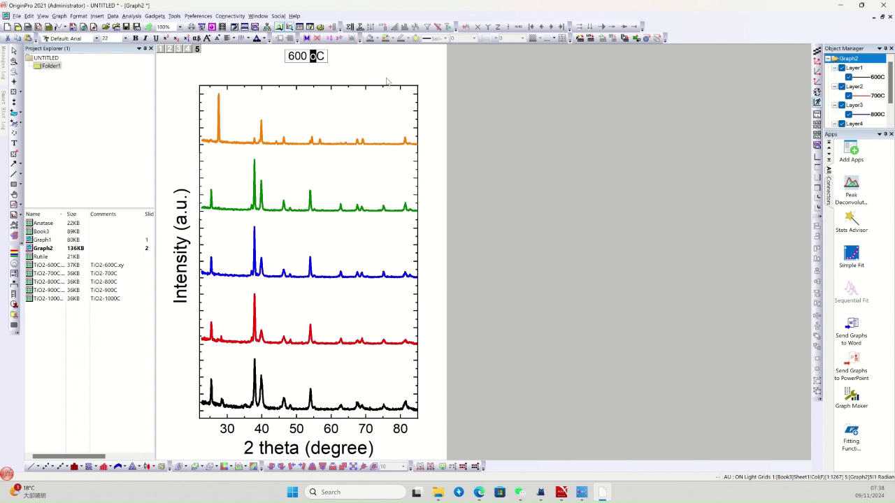
key("ctrl+equal")
left_click(499, 92)
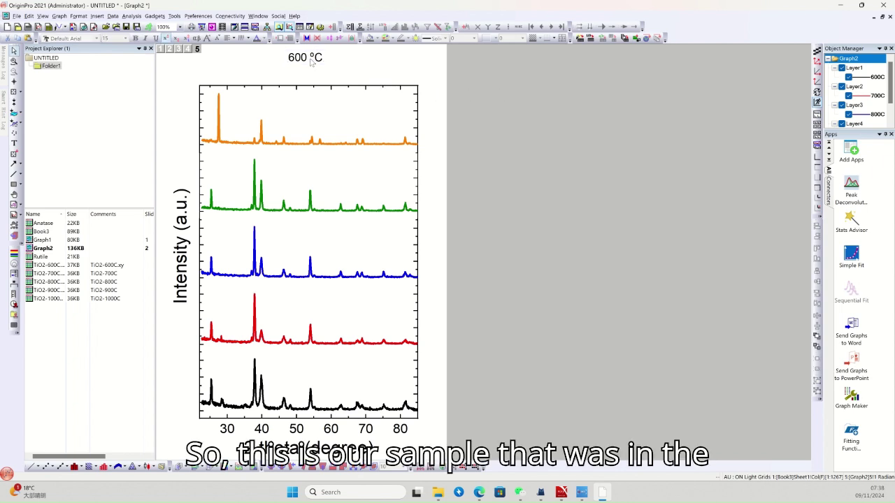
left_click_drag(317, 61, 397, 392)
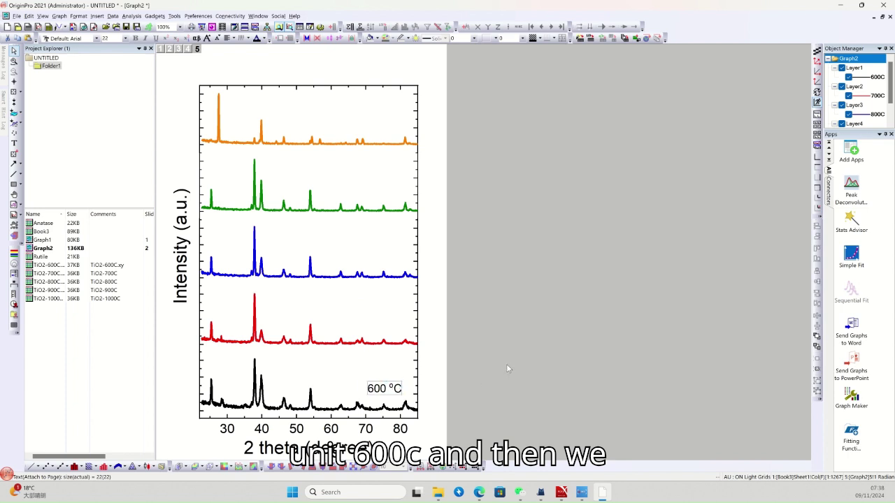
- Paste a copy of the temperature label, change it to 700 °C and place it above the right end of the red pattern
key("ctrl+v")
double_click(331, 70)
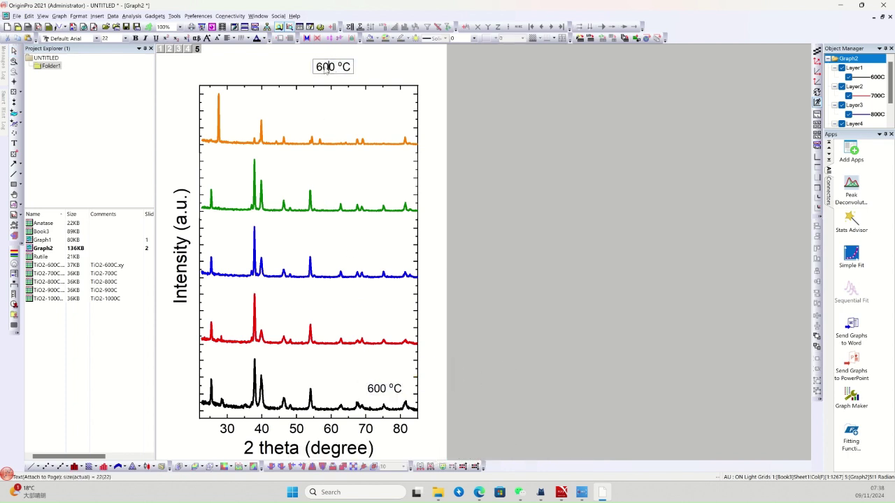
type("7")
left_click(515, 135)
left_click_drag(368, 185, 388, 329)
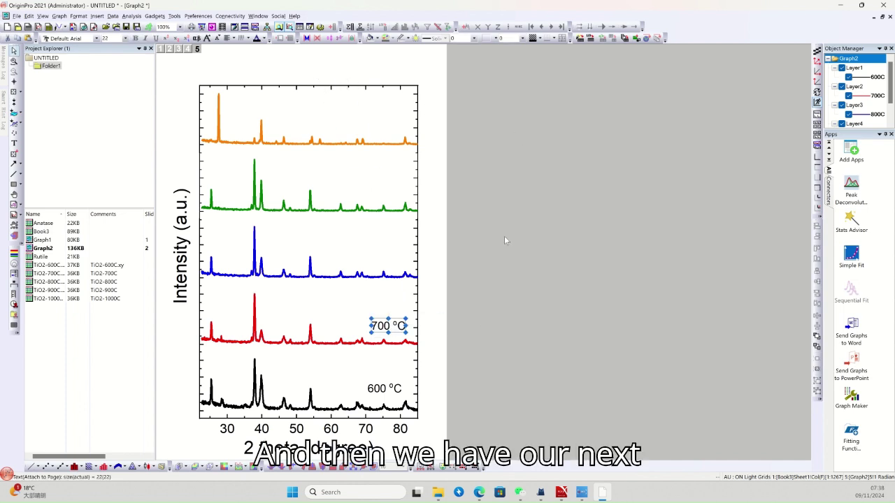
- Paste another copy of the temperature label above the plot and change it to 800 °C
key("ctrl+v")
double_click(341, 71)
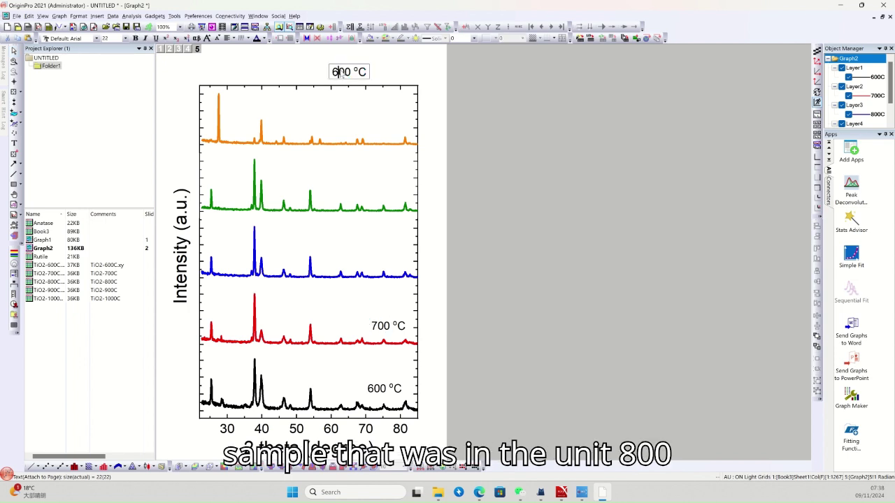
left_click_drag(340, 72, 332, 72)
type("8")
left_click(481, 137)
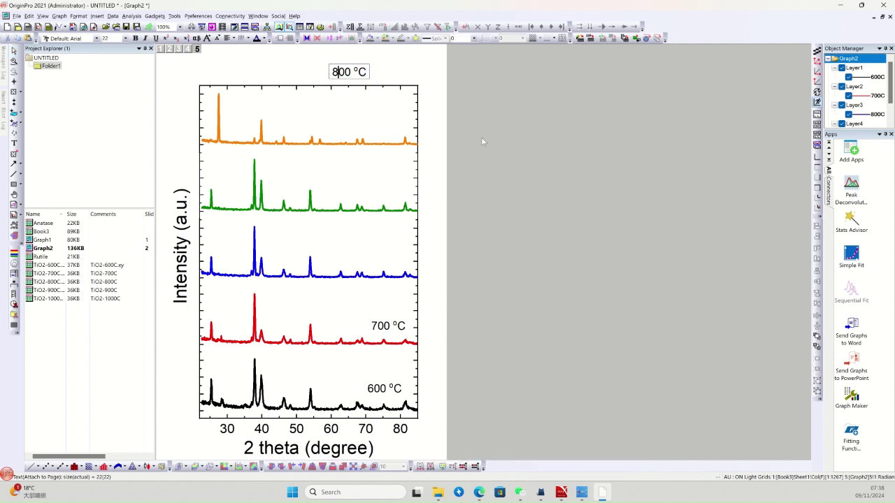
- Paste another copy of the temperature label, move it off the page to the right of the plot and change it to 900 °C
key("ctrl+v")
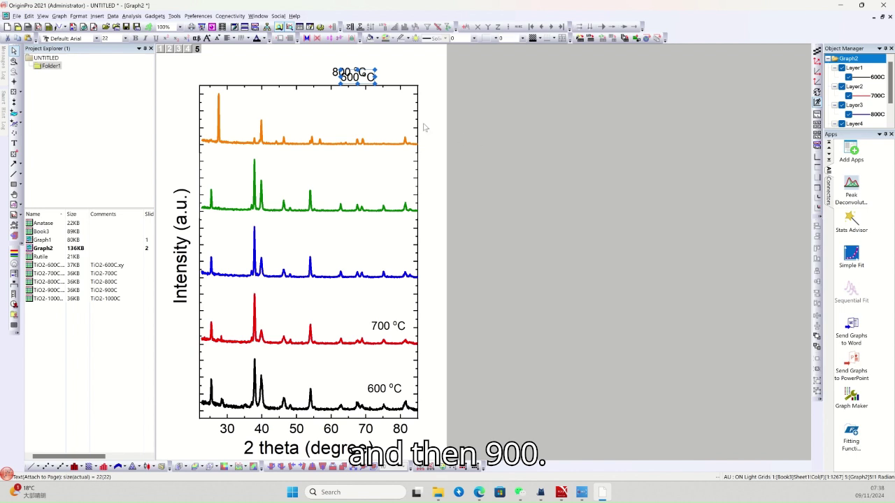
left_click_drag(357, 77, 455, 141)
type("9")
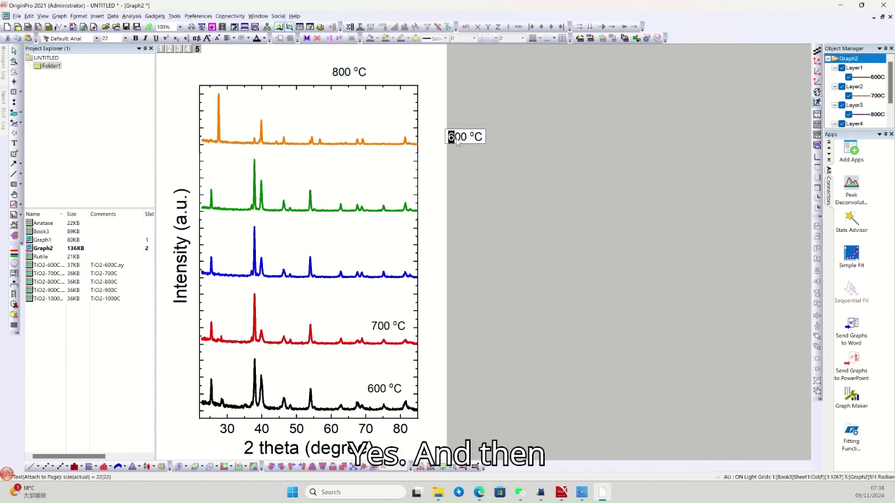
left_click(487, 190)
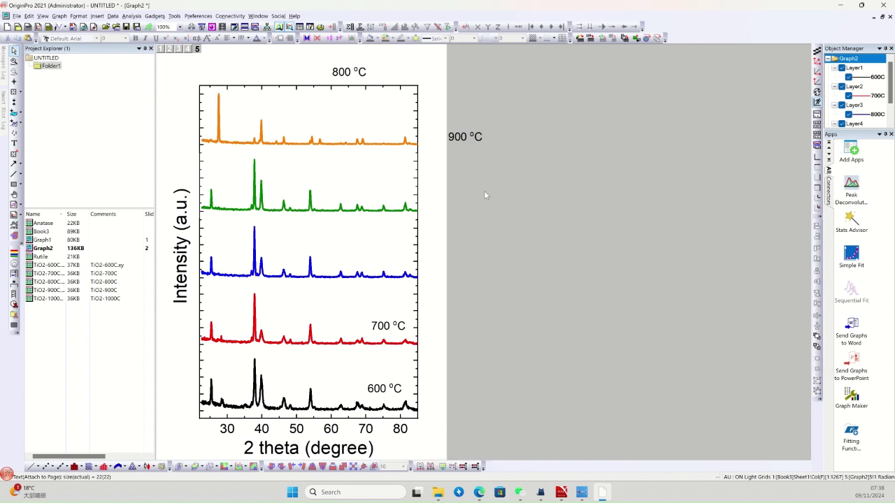
- Paste another copy of the temperature label on the blank area beside the page and change it to 1000 °C
key("ctrl+v")
left_click_drag(471, 142, 459, 174)
left_click(470, 171)
left_click(465, 173)
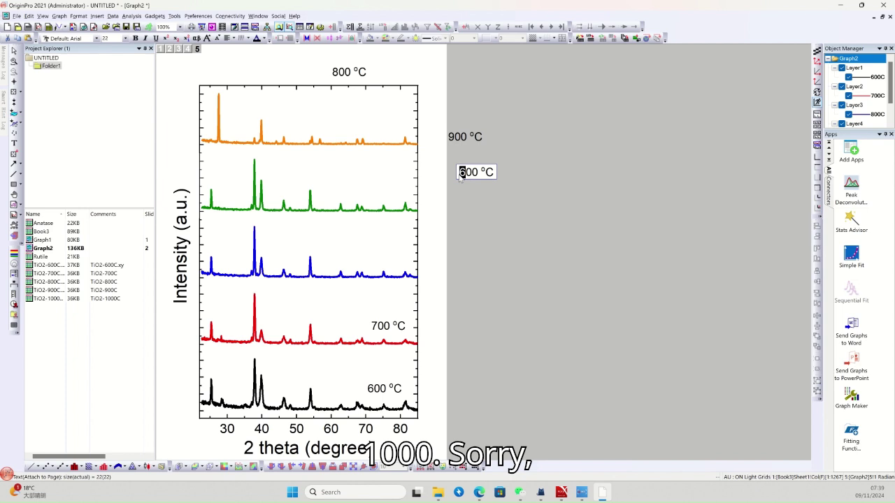
type("100")
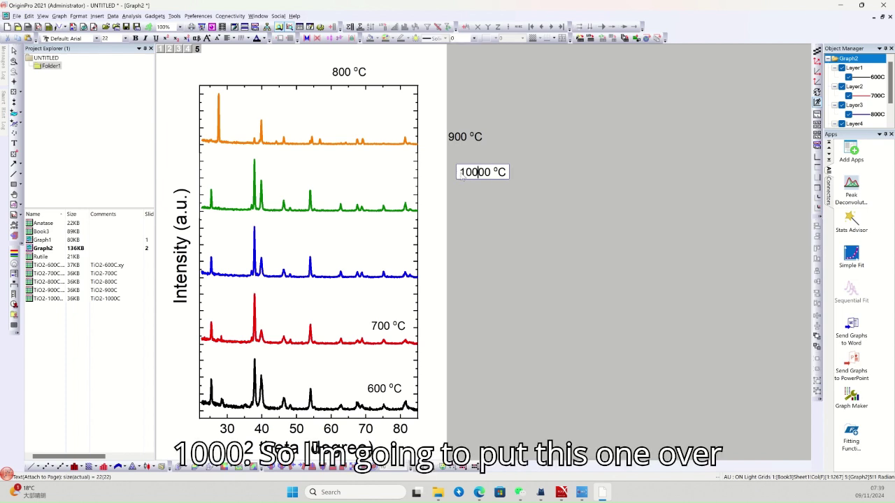
left_click(508, 190)
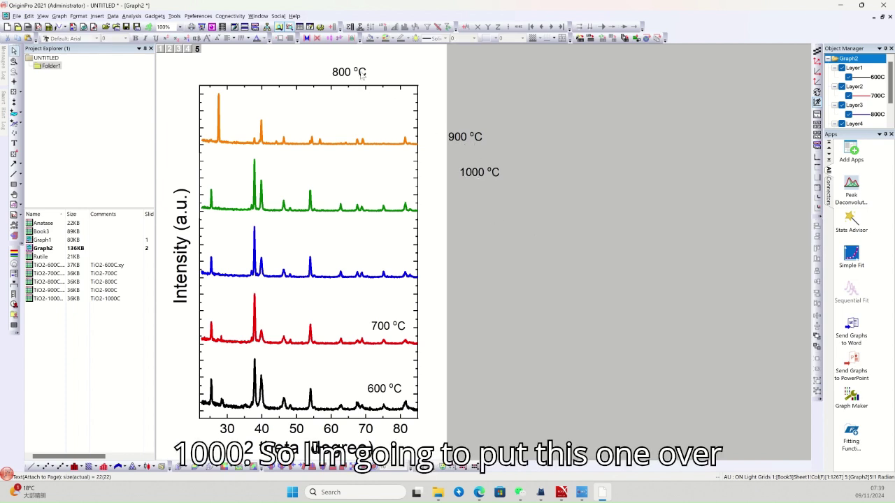
- Place the 800 °C, 900 °C and 1000 °C labels above the right ends of the blue, green and orange patterns respectively
left_click_drag(360, 73, 397, 262)
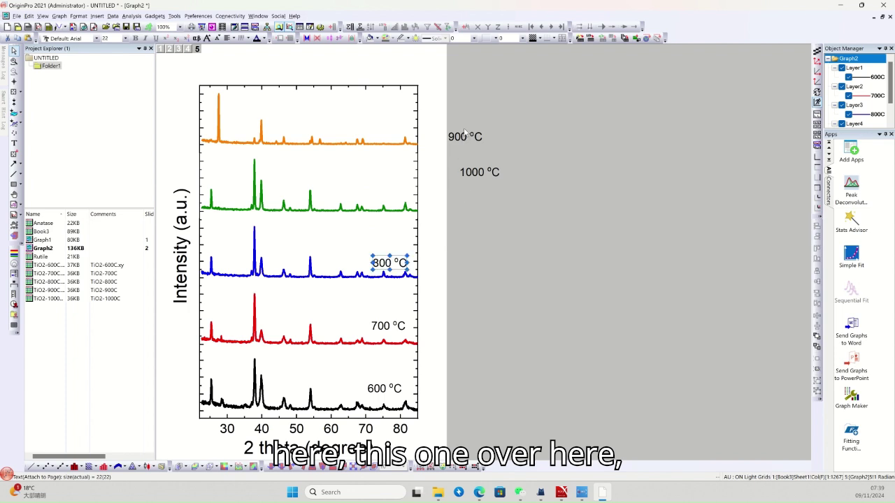
left_click_drag(464, 134, 395, 188)
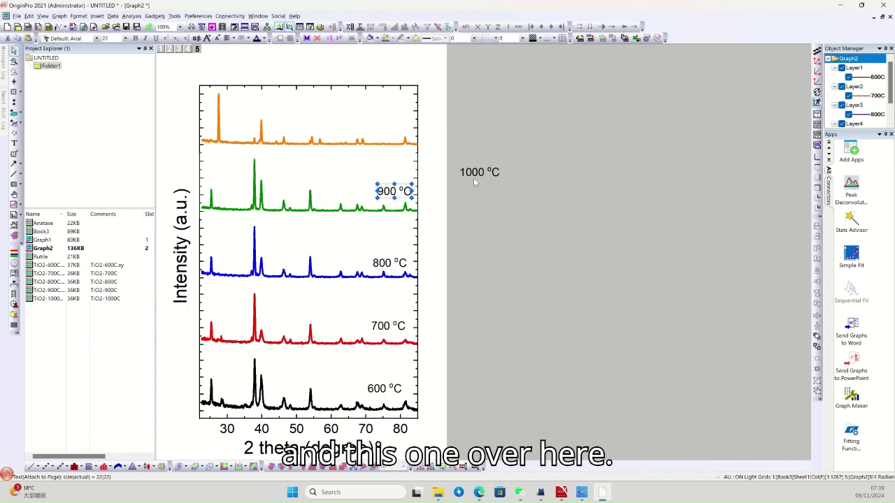
left_click_drag(474, 181, 389, 130)
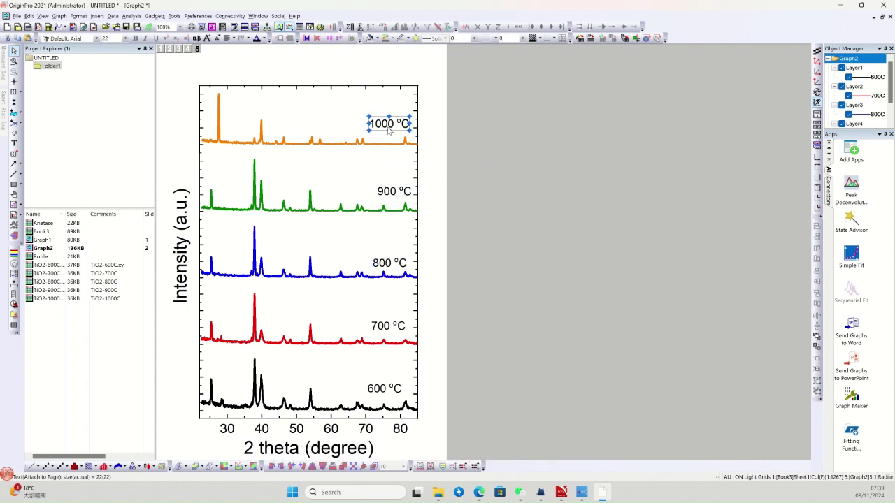
- Color the 700 °C label red and the 800 °C label blue to match their patterns
left_click(399, 333)
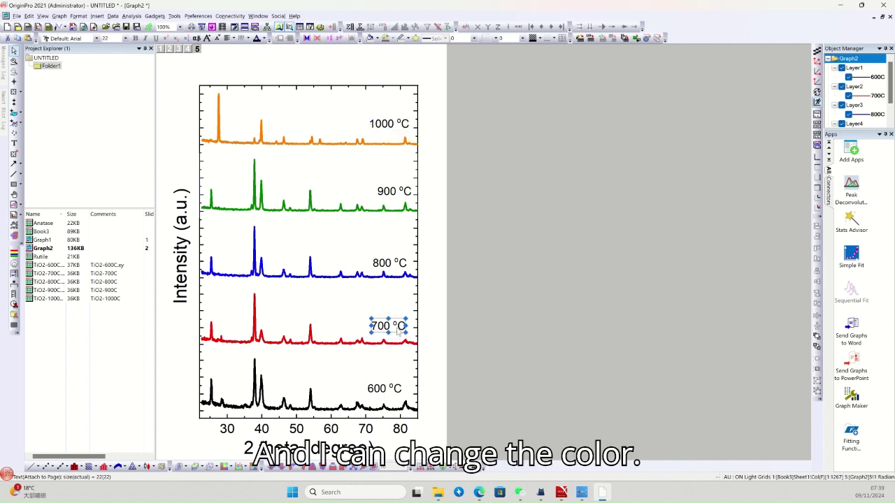
left_click(260, 38)
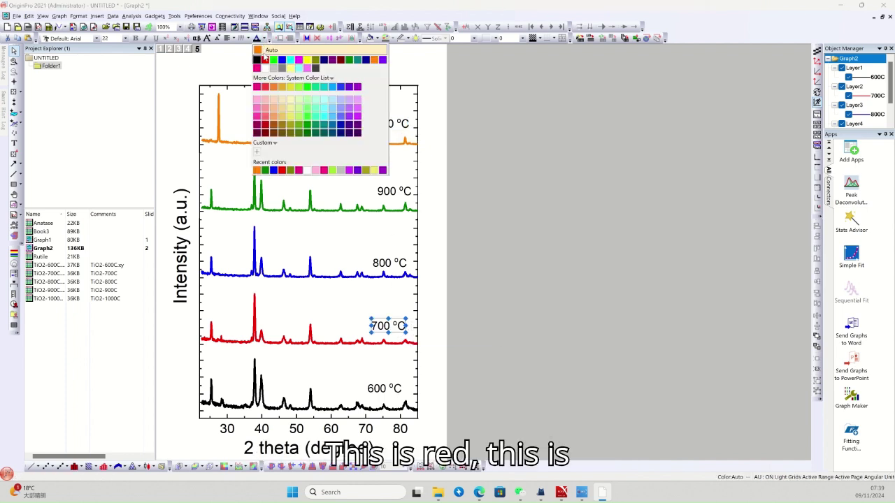
left_click(264, 65)
left_click(389, 263)
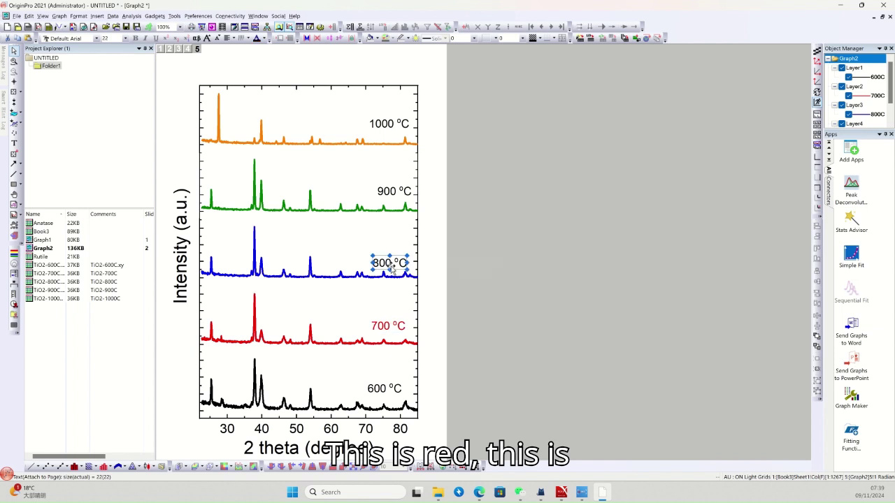
left_click(265, 41)
left_click(283, 66)
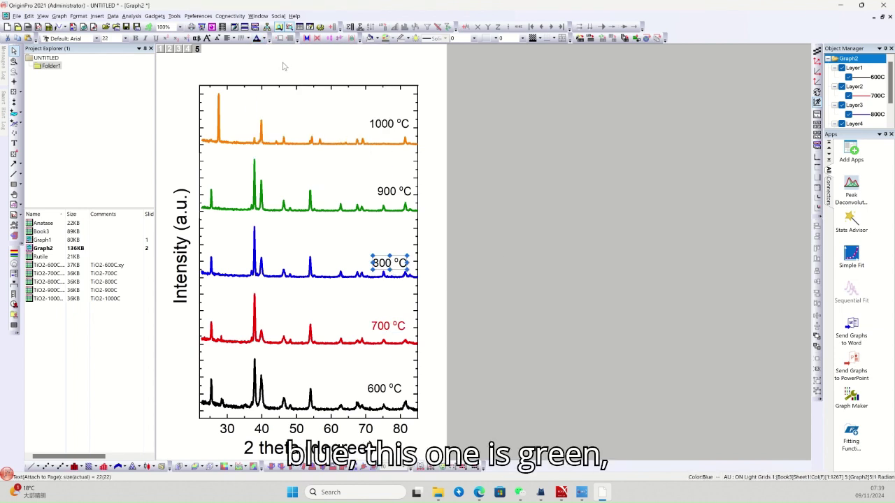
- Color the 900 °C label green and the 1000 °C label orange to match their patterns
left_click(393, 193)
left_click(260, 38)
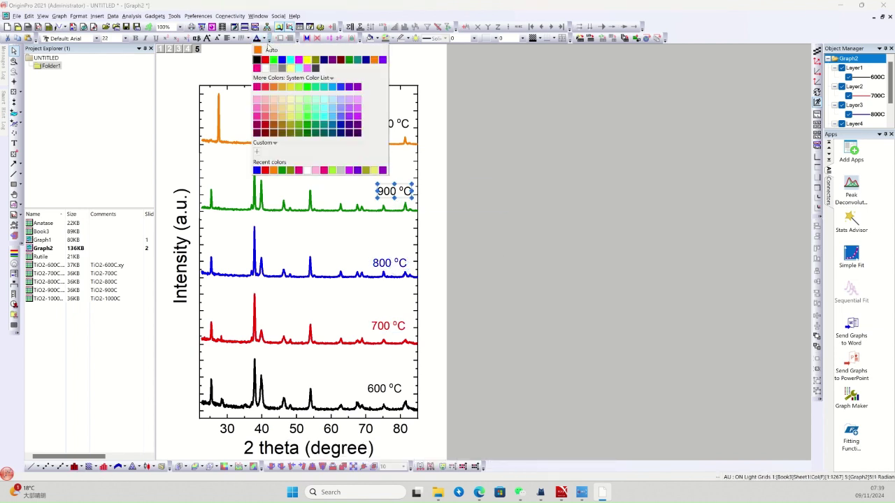
left_click(349, 59)
left_click(378, 122)
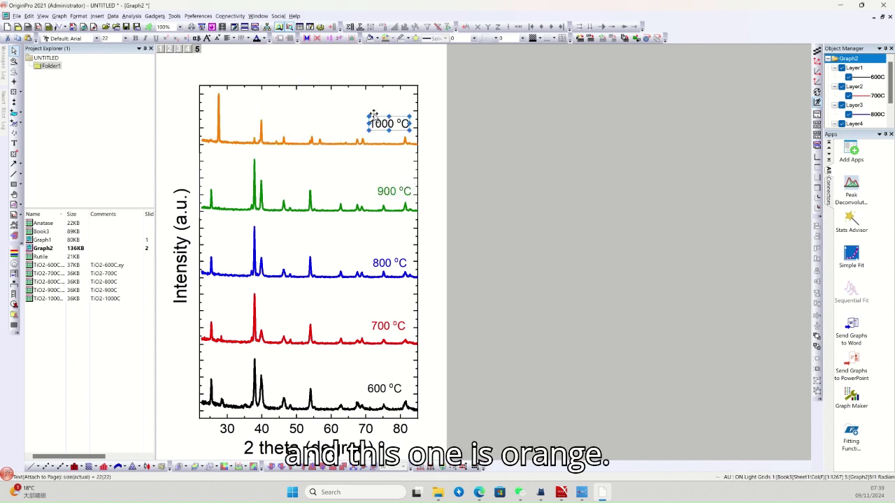
left_click(260, 38)
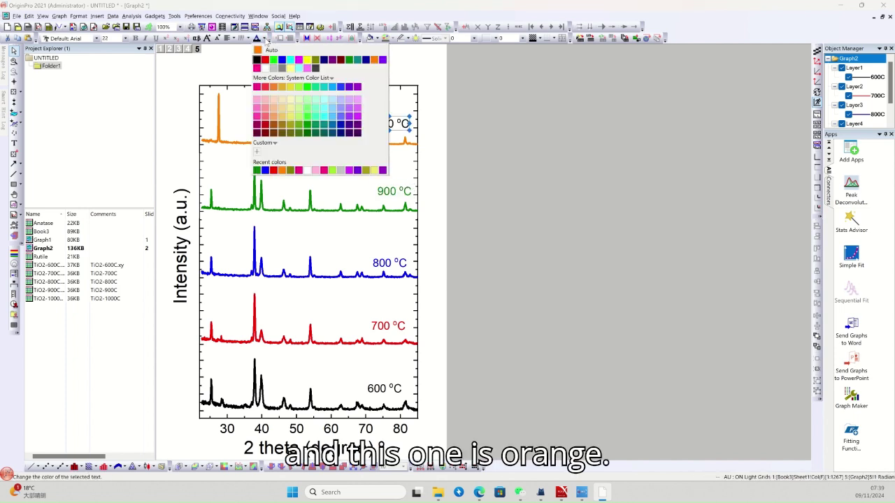
left_click(374, 60)
left_click(518, 135)
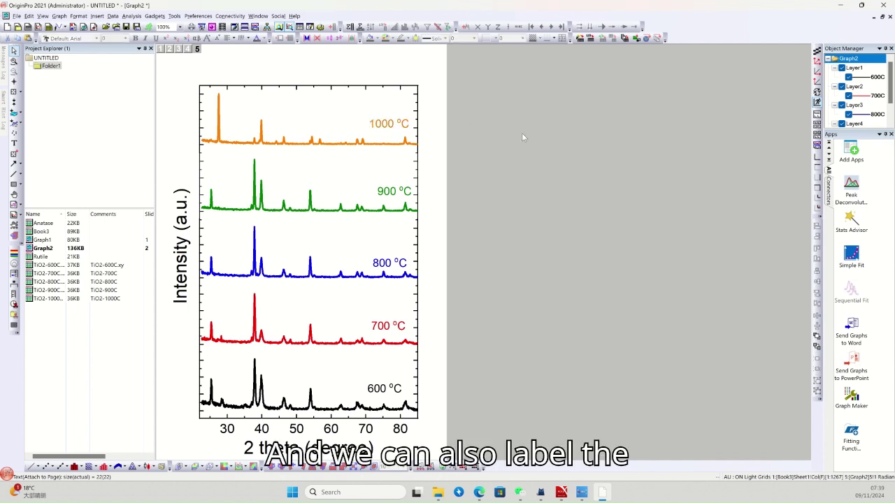
- Add a text label reading "A (101)" on the blank area beside the graph page
right_click(556, 114)
left_click(569, 129)
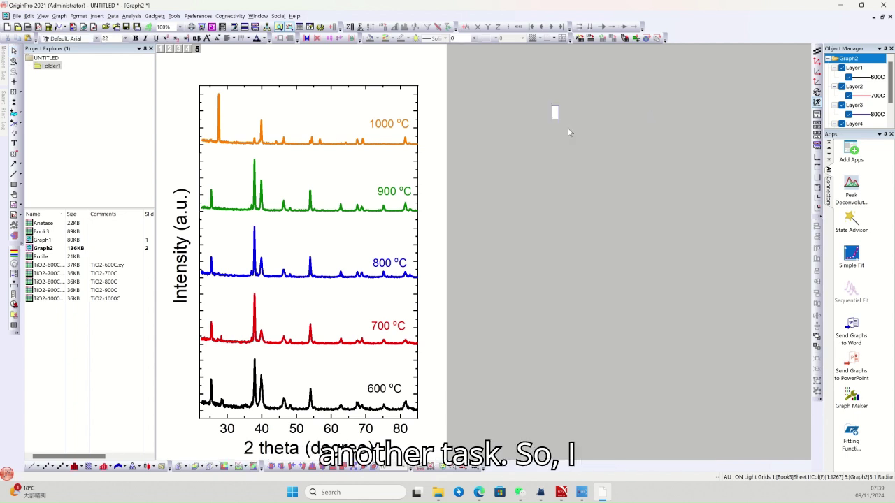
type("An")
key("BackSpace")
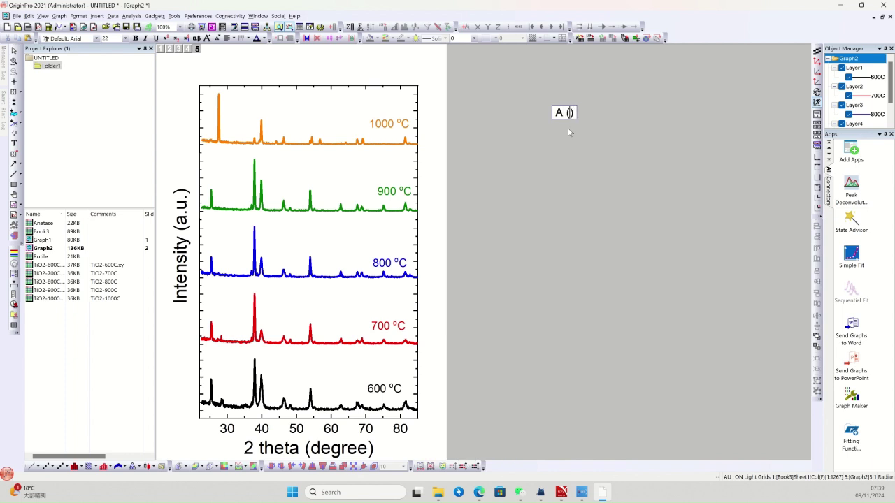
type("(101")
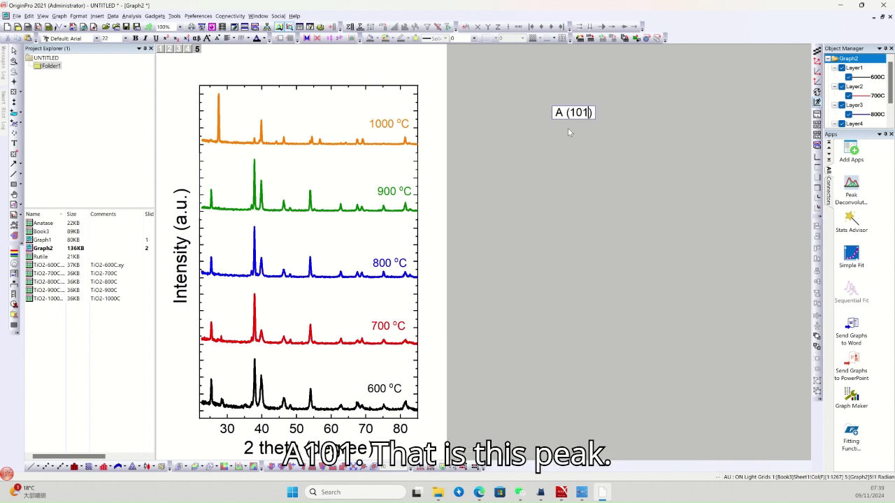
left_click(568, 131)
- Move the A (101) label beside the first peak of the orange pattern and rotate it to read vertically upward
left_click_drag(574, 114, 252, 114)
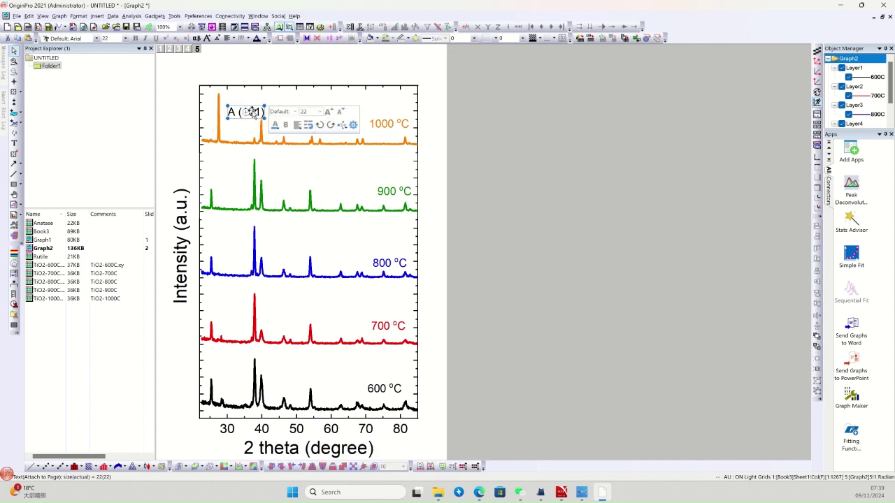
double_click(250, 112)
left_click_drag(264, 105, 228, 112)
left_click(486, 173)
left_click(504, 160)
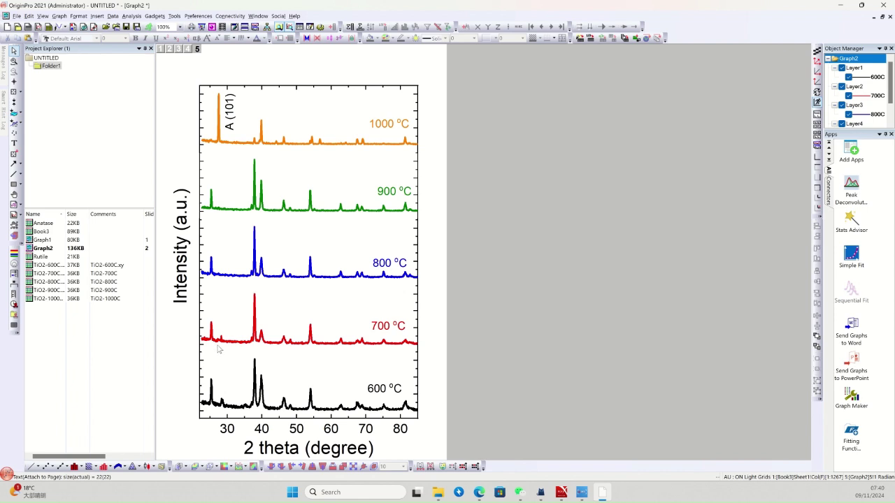
- Duplicate the vertical A (101) label and place the copy above the first peak of the red pattern
left_click(230, 123)
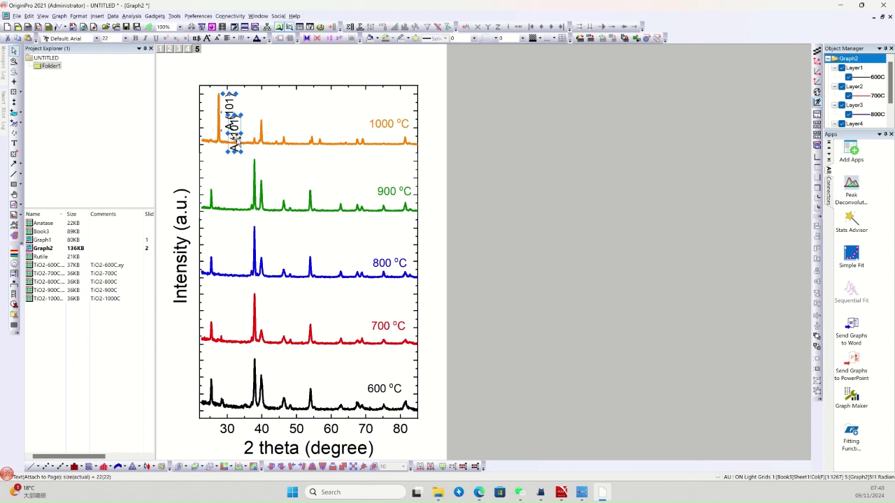
left_click_drag(231, 126, 222, 189)
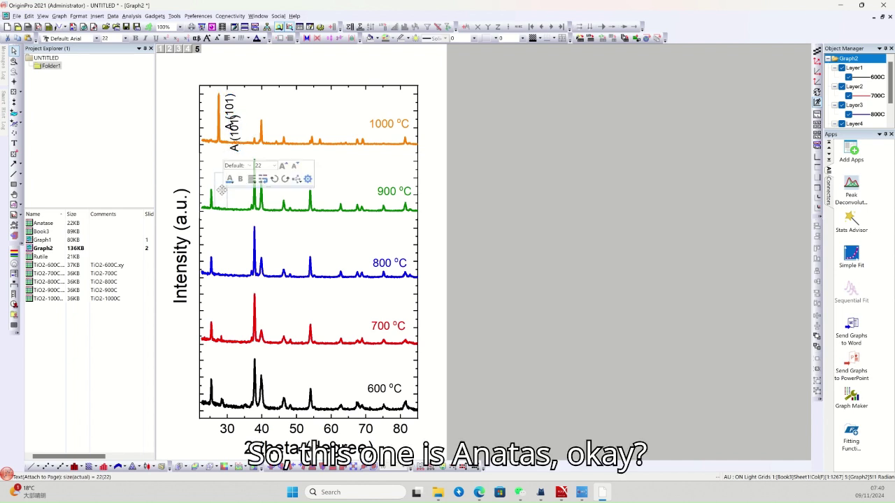
left_click_drag(222, 190, 211, 306)
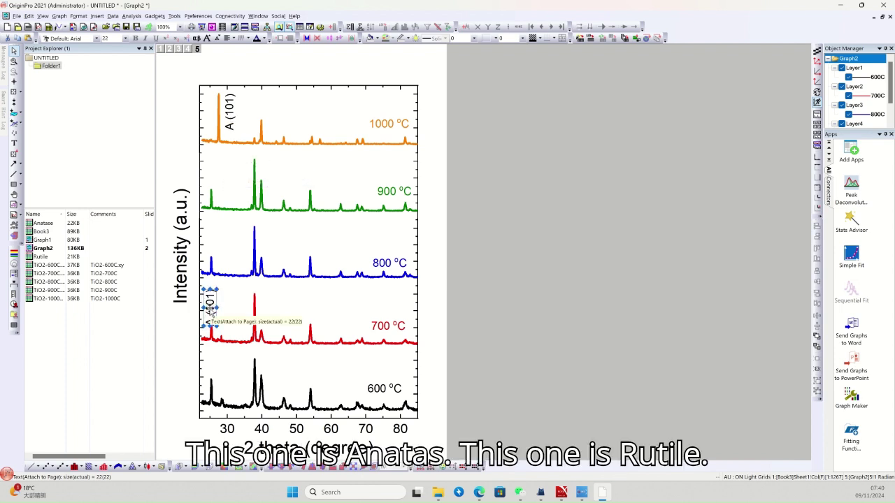
- Change the peak label beside the orange pattern's tallest peak to "R (110)"
left_click(231, 118)
left_click_drag(231, 117, 224, 140)
type("R (")
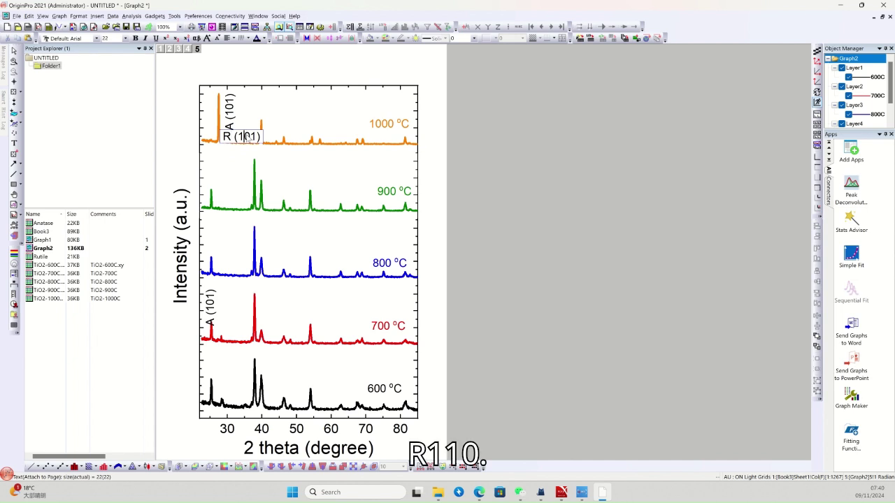
type("1")
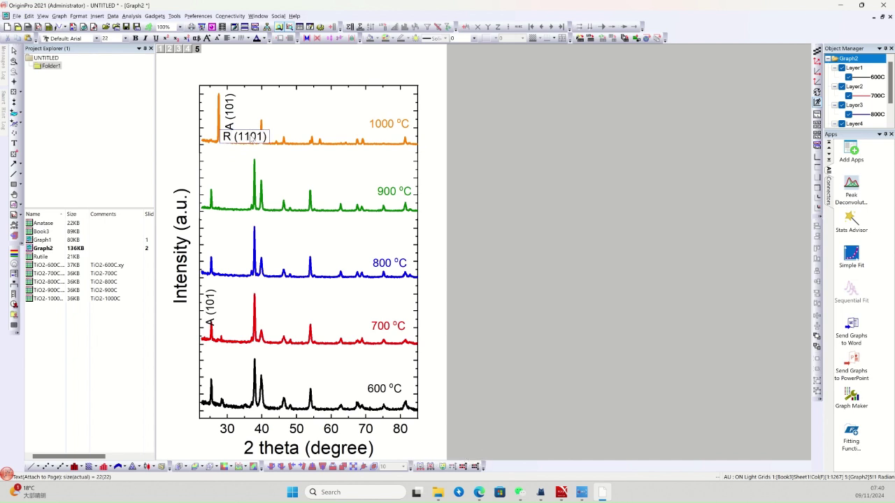
left_click(525, 187)
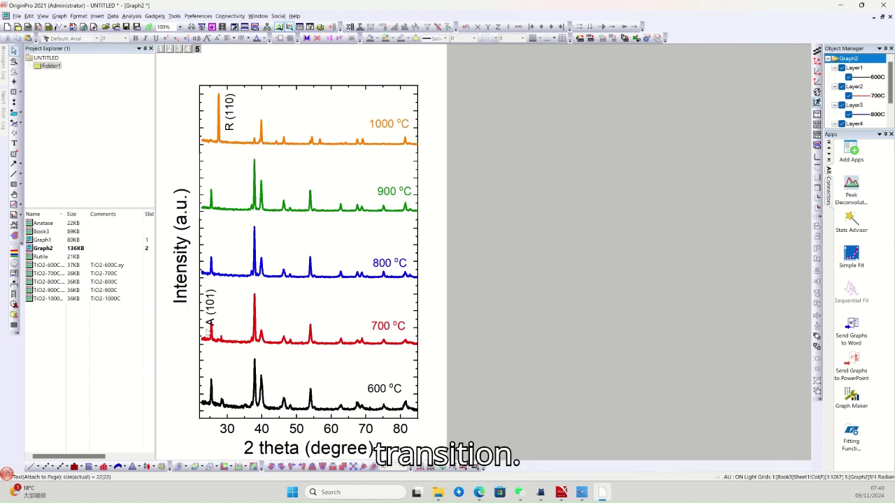
- Nudge the red pattern's A (101) label slightly upward so it clears the first peak
left_click(209, 308)
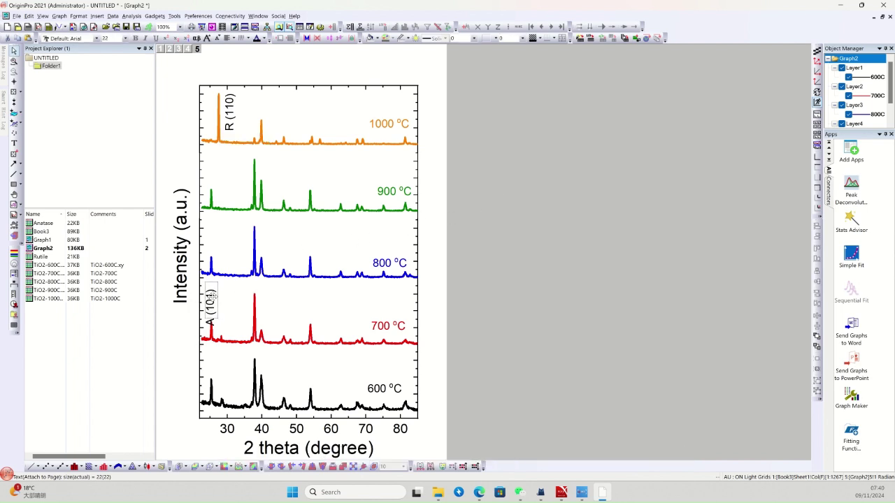
left_click_drag(210, 303, 213, 294)
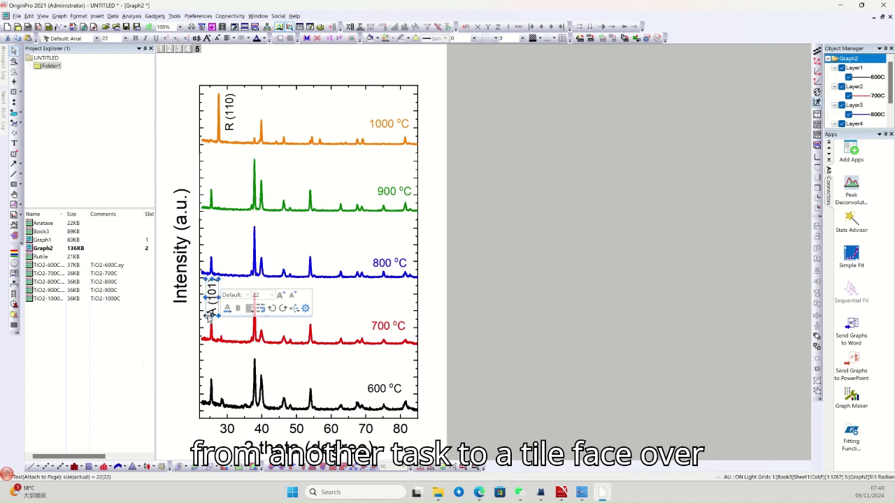
left_click(516, 296)
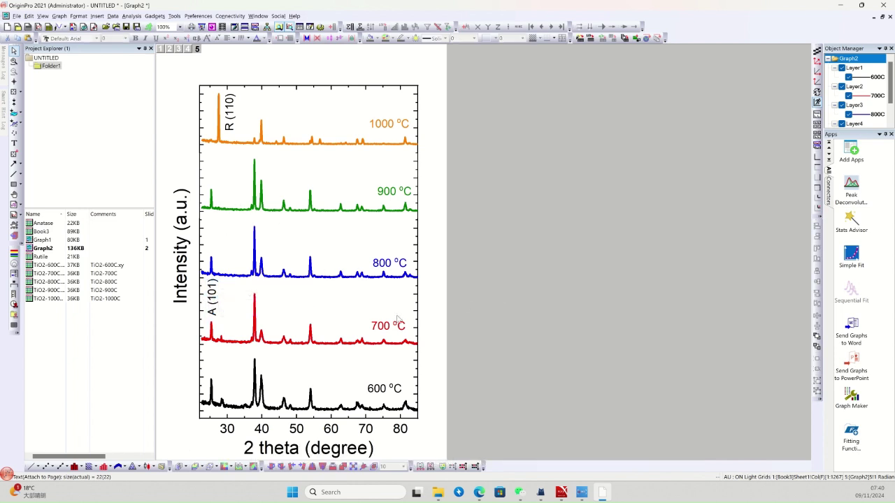
- Copy the red pattern's A (101) label and place the copy above the first peak of the black pattern
left_click(216, 305)
key("ctrl+c")
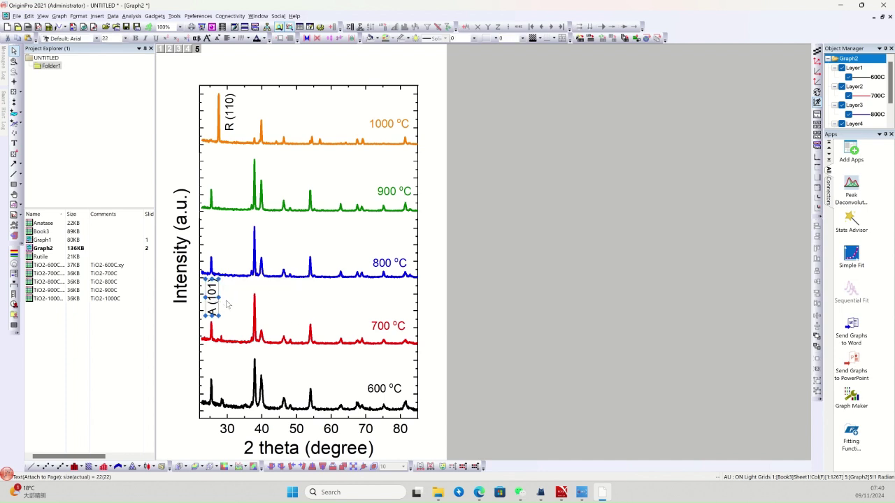
key("ctrl+v")
left_click_drag(219, 323, 212, 367)
- Paste another A (101) label and place it above the first peak of the blue pattern
key("ctrl+v")
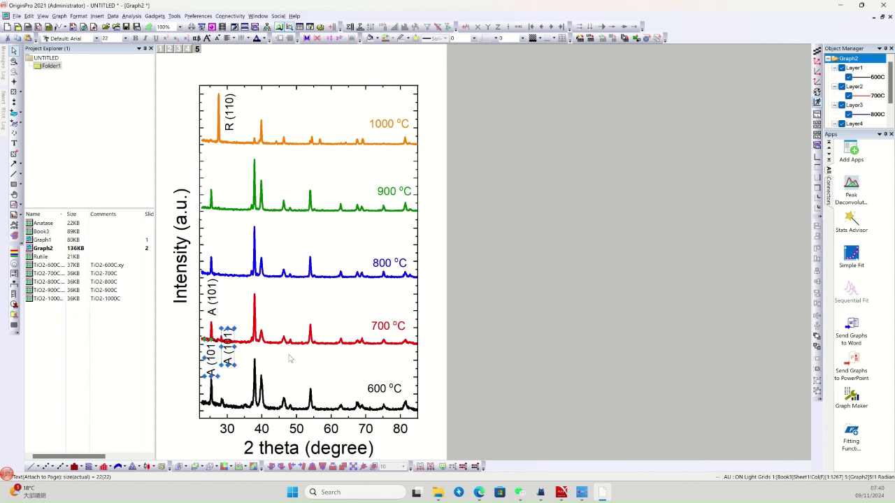
left_click(227, 346)
left_click_drag(228, 346, 212, 233)
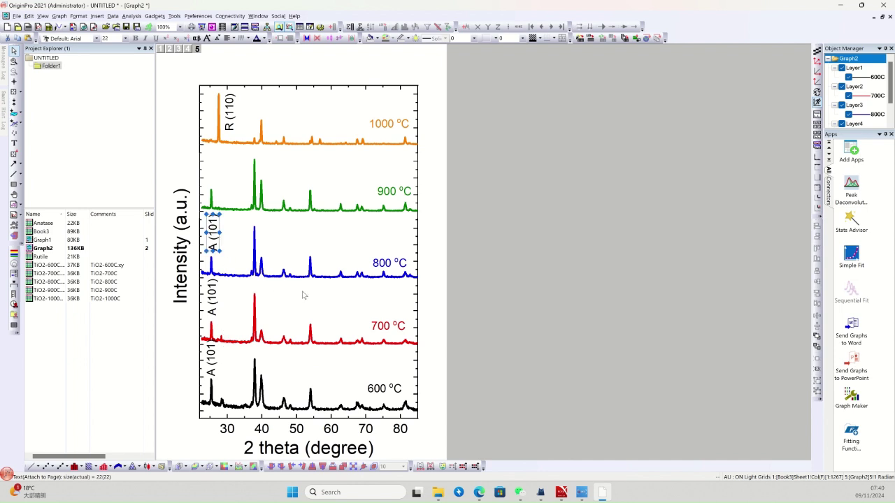
- Paste an A (101) label above the green pattern's first peak and nudge the black pattern's A (101) label into line with the others
key("ctrl+v")
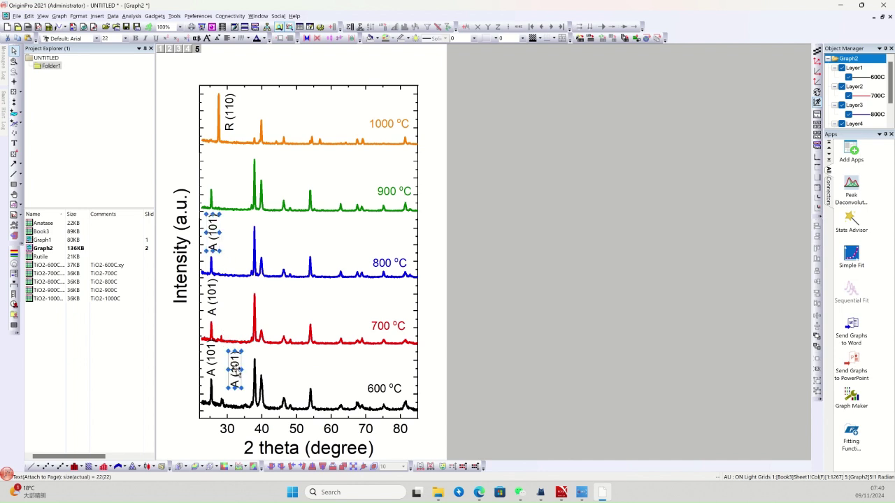
left_click_drag(234, 363, 213, 170)
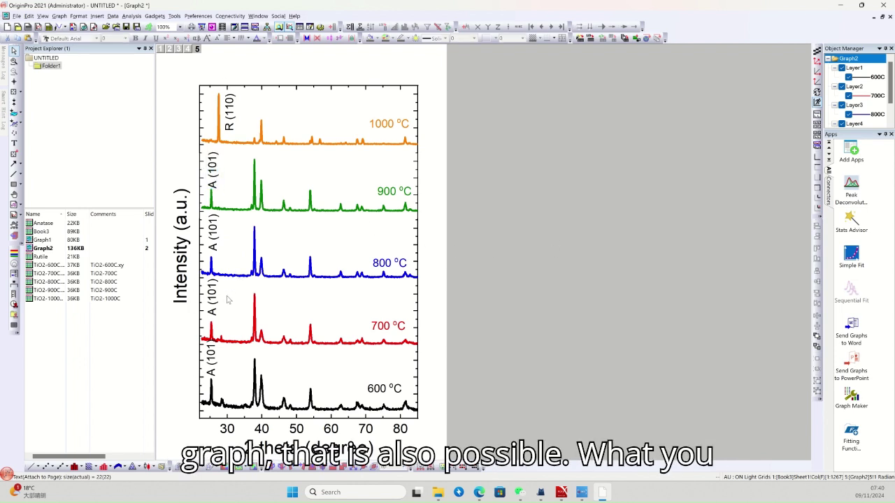
left_click(214, 361)
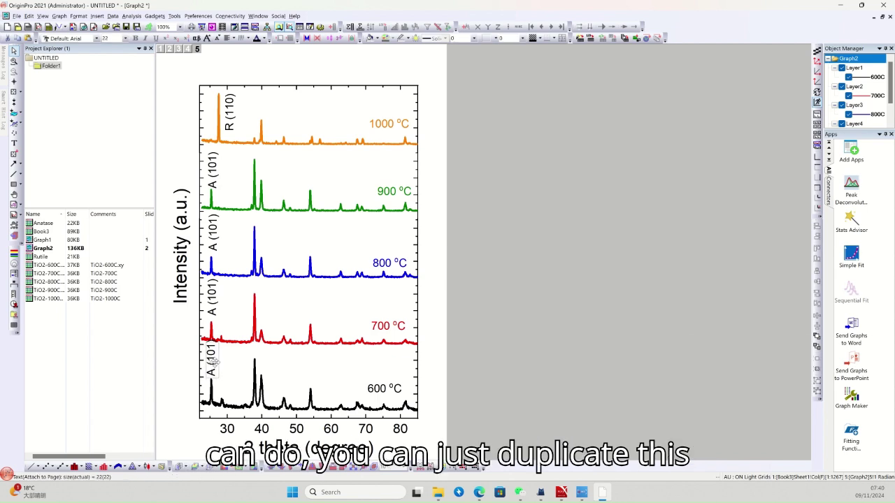
left_click(473, 294)
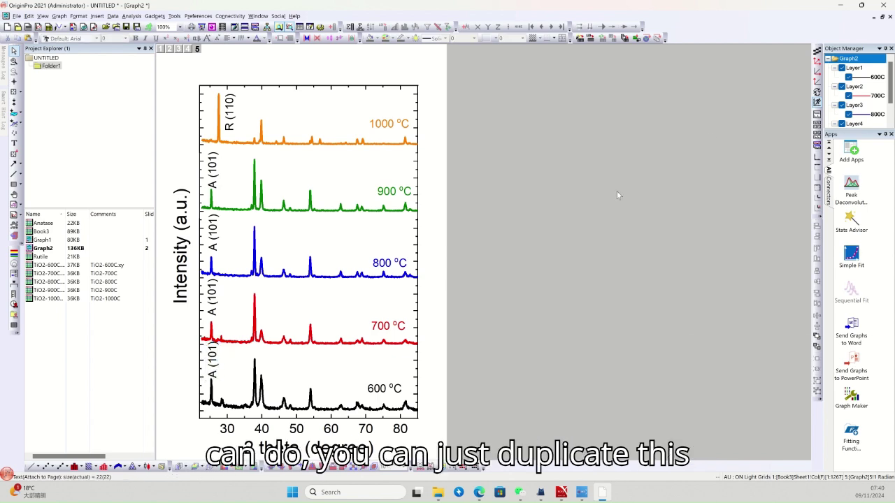
- Restore the maximized graph to a floating window, enlarge it to show the full plot, and reposition it among the worksheets
left_click(883, 18)
left_click_drag(397, 202, 295, 105)
left_click_drag(404, 257, 405, 440)
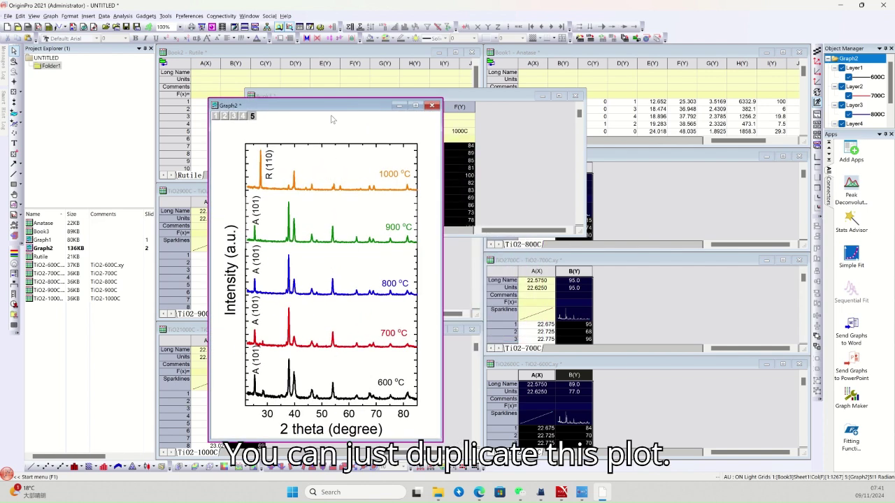
left_click_drag(332, 109, 329, 67)
- Duplicate the stacked XRD graph and place the copy beside the original
right_click(329, 66)
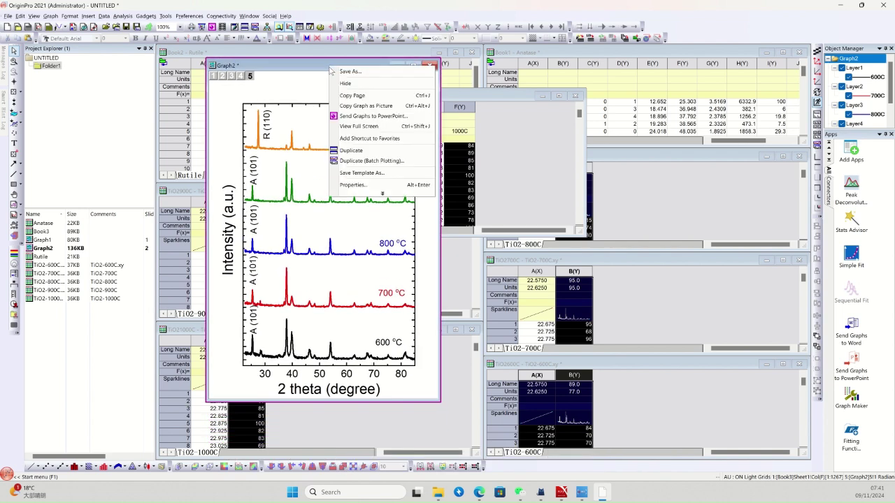
left_click(353, 150)
left_click_drag(278, 58, 595, 91)
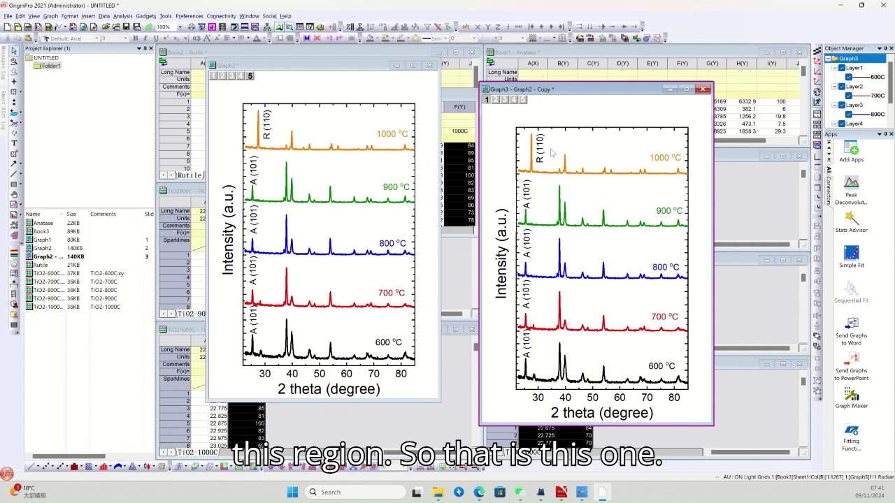
- Set the end of the duplicated graph's 2 theta axis scale to 30
left_click(568, 404)
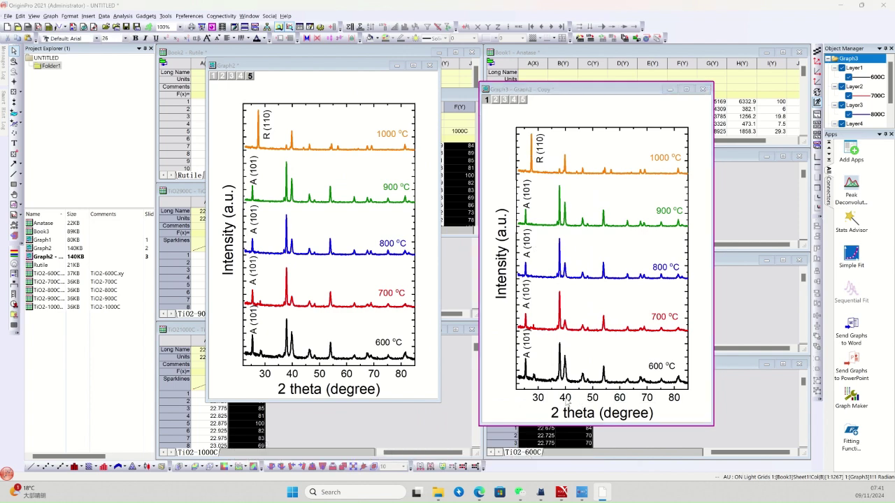
double_click(516, 388)
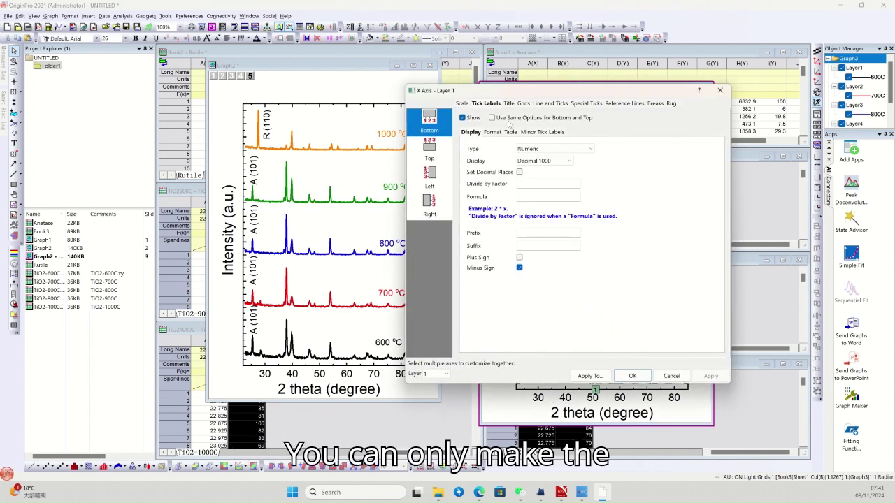
left_click_drag(549, 91, 178, 98)
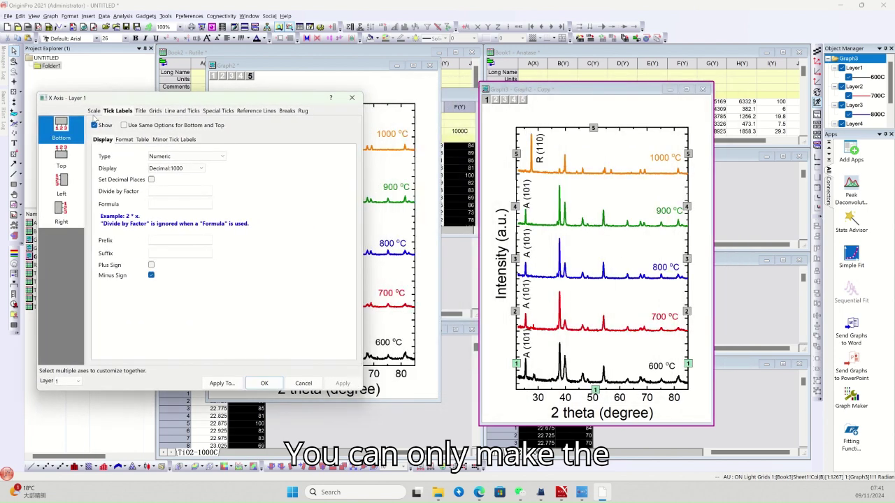
left_click(94, 111)
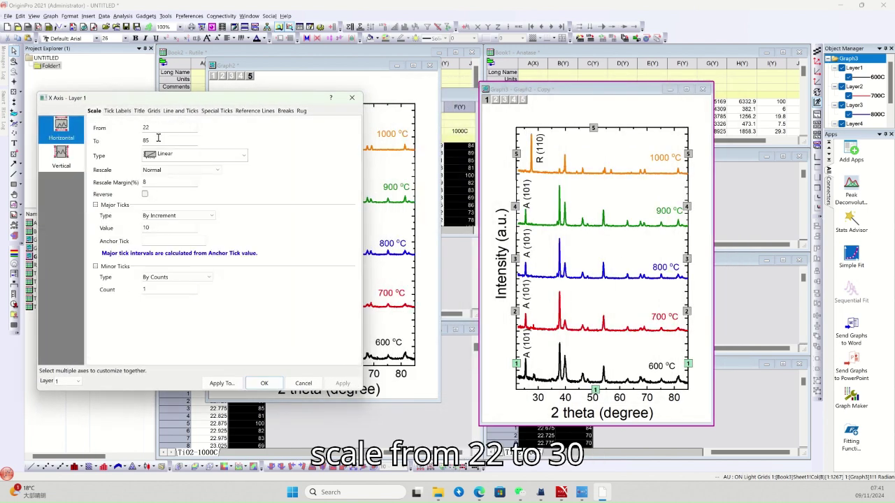
double_click(159, 140)
type("30")
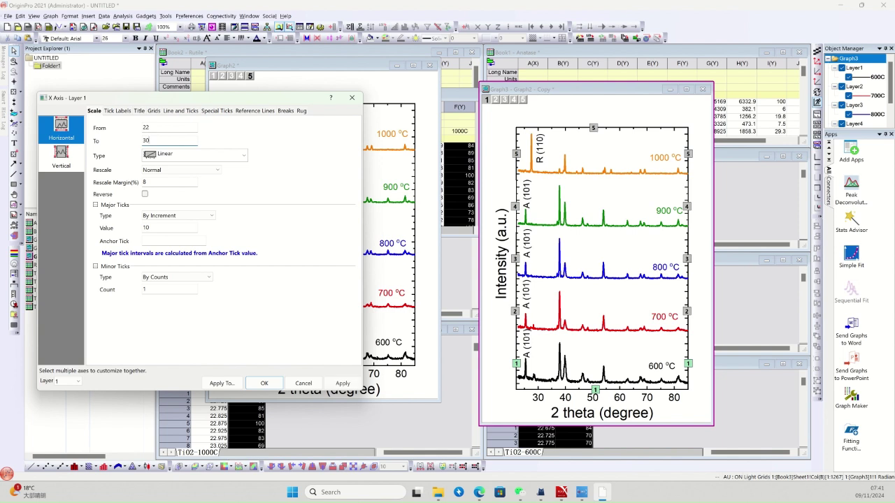
left_click(341, 383)
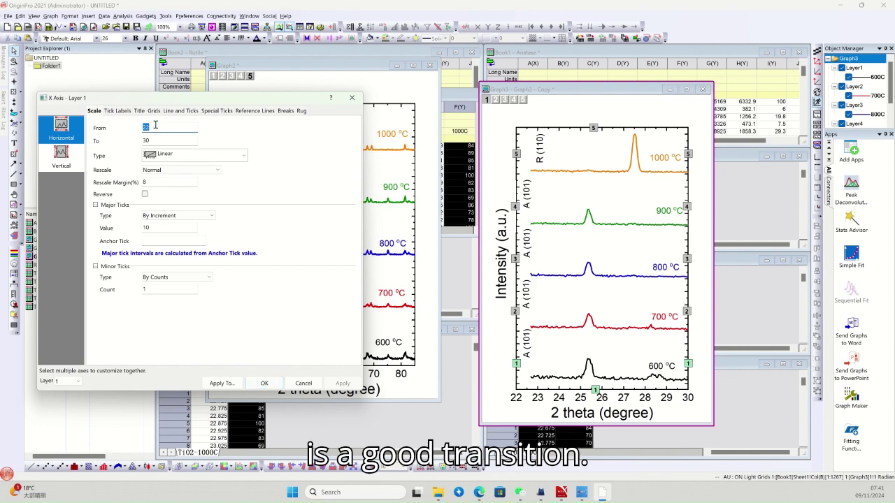
- Set the start of the duplicated graph's 2 theta axis scale to 23
type("23")
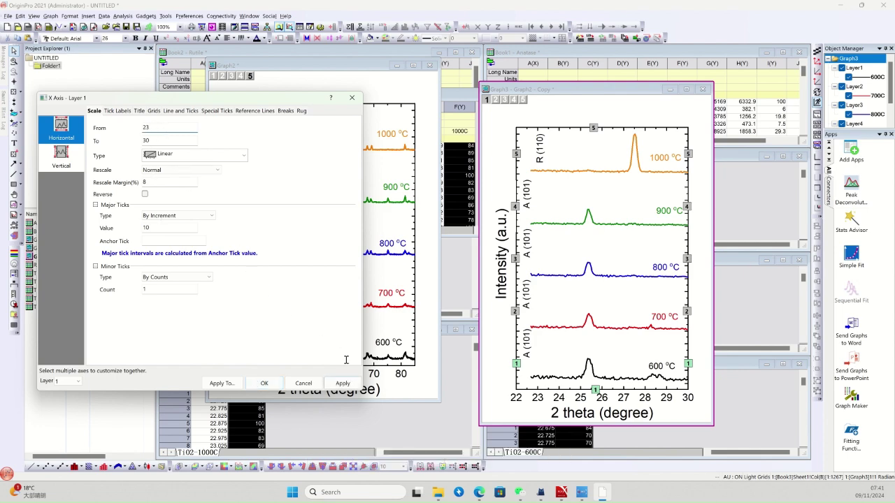
left_click(342, 383)
left_click(265, 383)
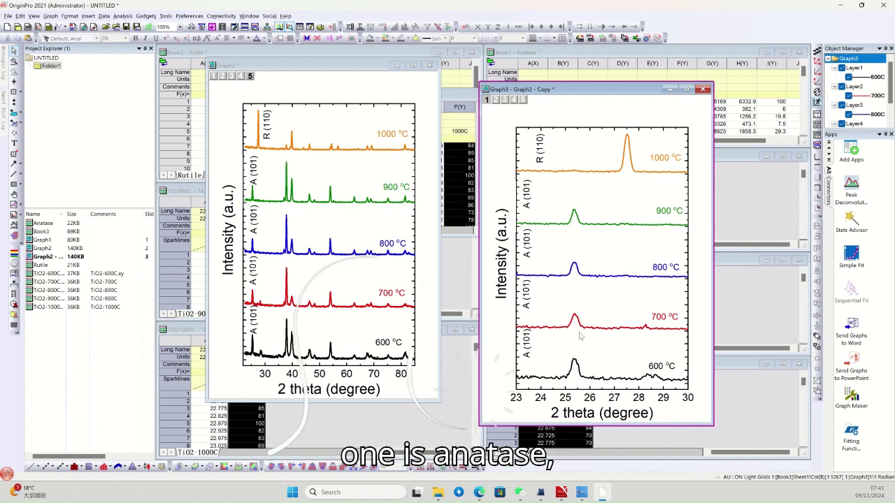
- Move the four A (101) labels and the R (110) label next to their peaks in the duplicated graph
left_click_drag(528, 348, 565, 353)
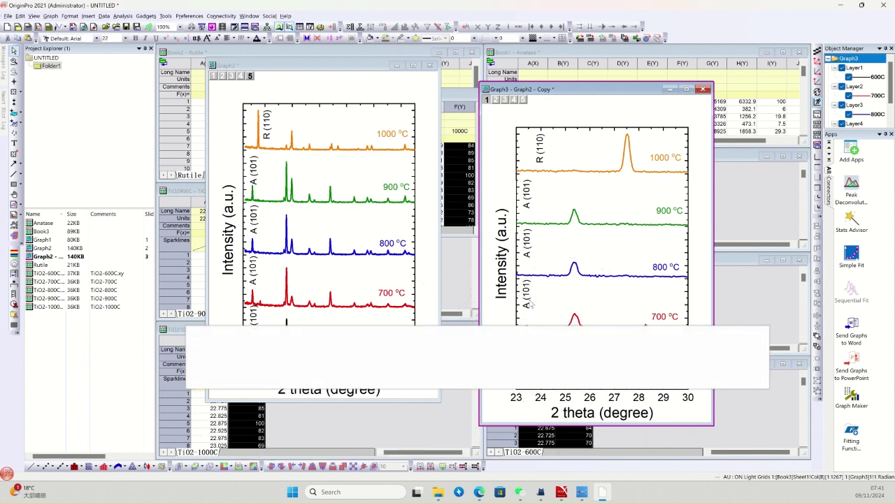
left_click_drag(529, 296, 563, 302)
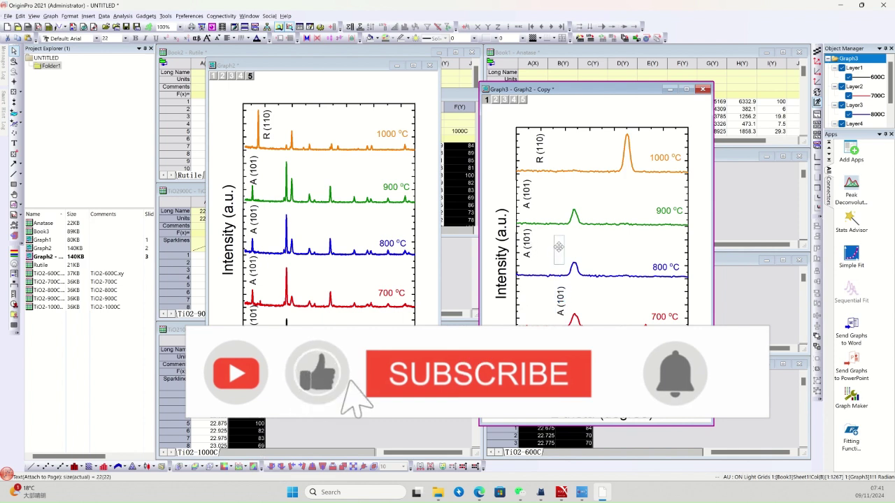
left_click_drag(526, 199, 560, 201)
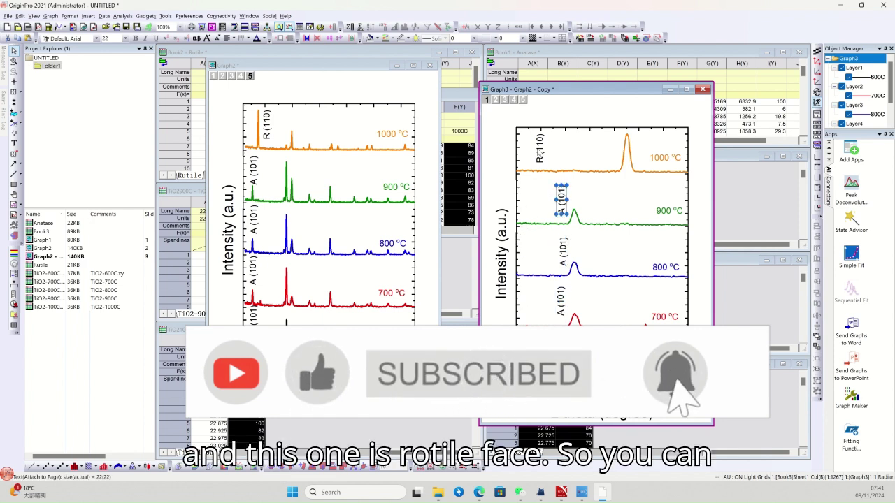
left_click_drag(544, 153, 612, 149)
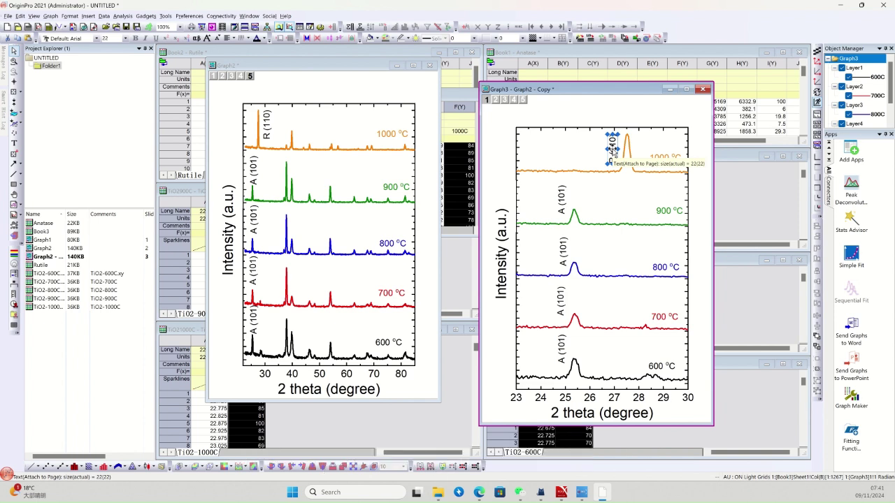
left_click(582, 114)
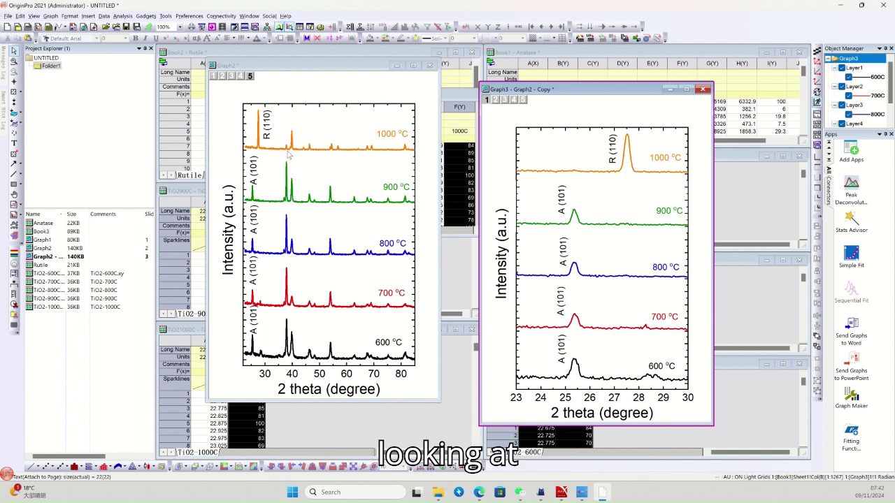
- Move the original graph window over the duplicate to uncover the Book3 worksheet
left_click_drag(313, 70, 571, 102)
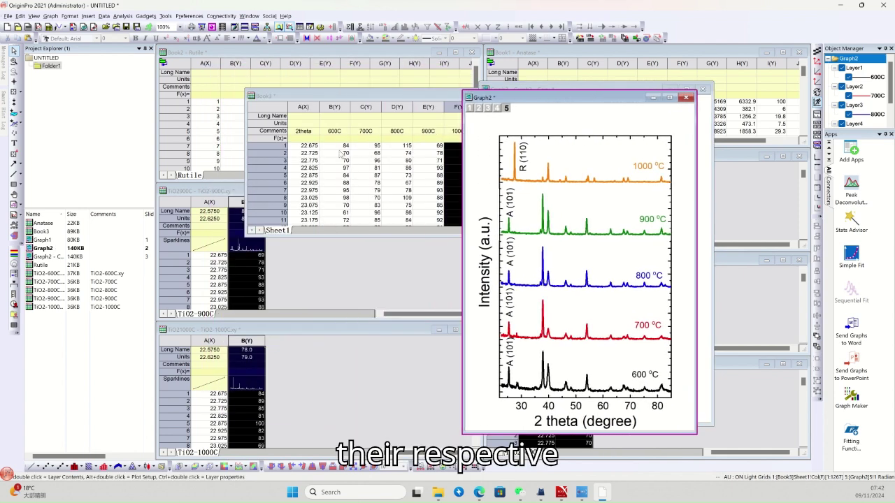